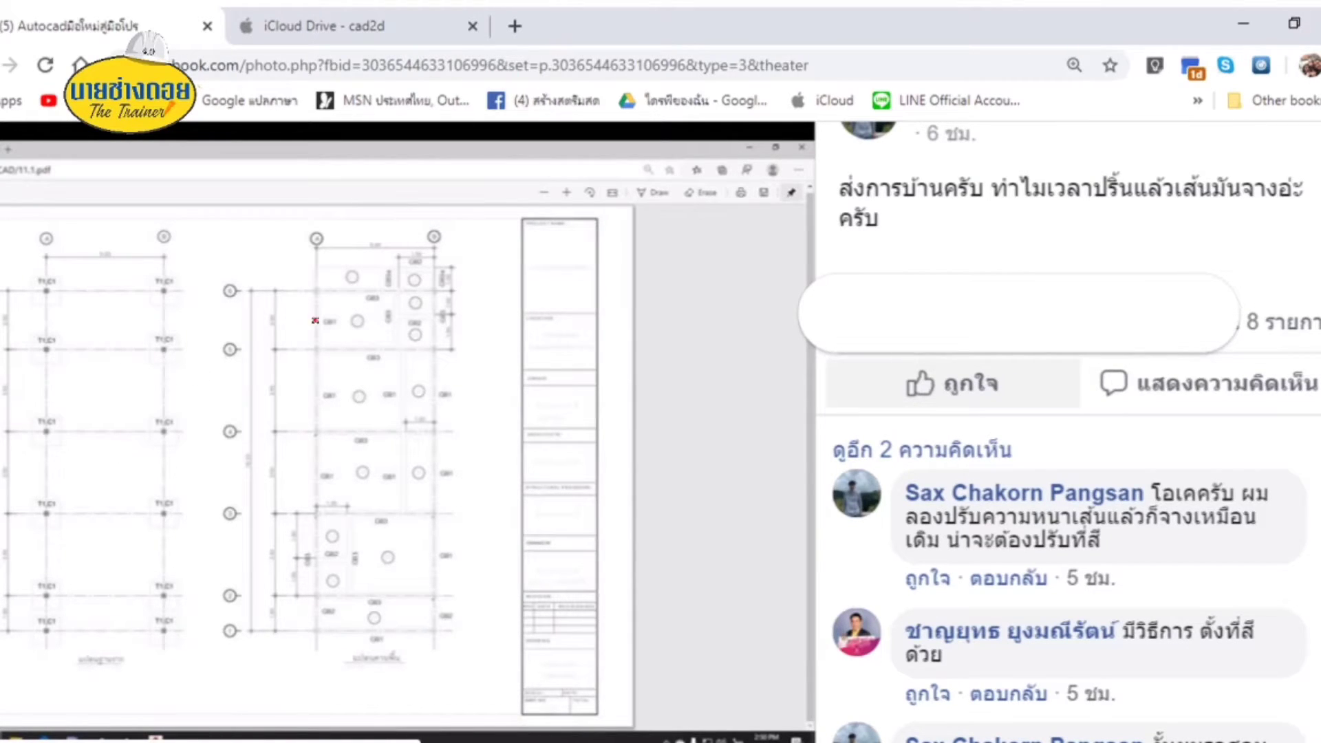
Step: Circle the T1C1 column in red ink and label it 0.3
click(315, 346)
drag(328, 333, 351, 322)
drag(164, 277, 219, 269)
click(214, 262)
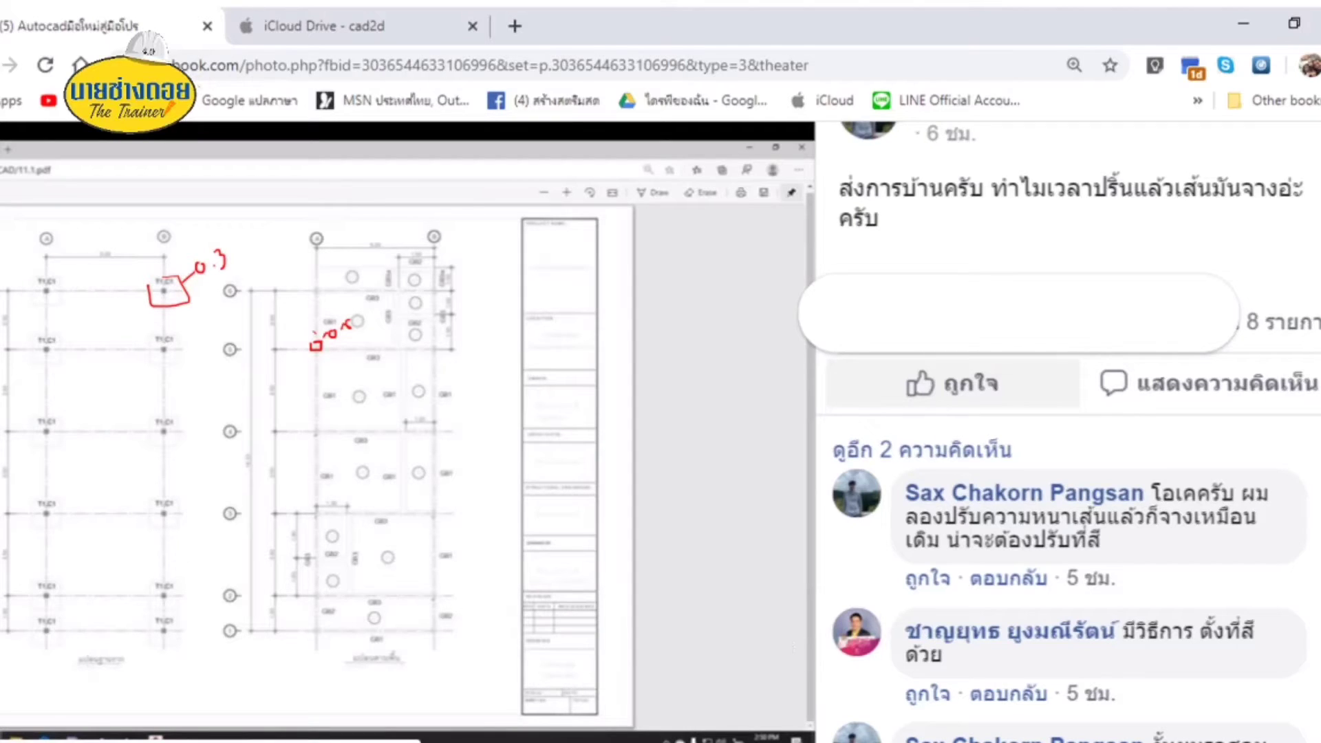
Step: Switch the ink to orange, box the left plan columns and note 0.3 beside them
right_click(553, 342)
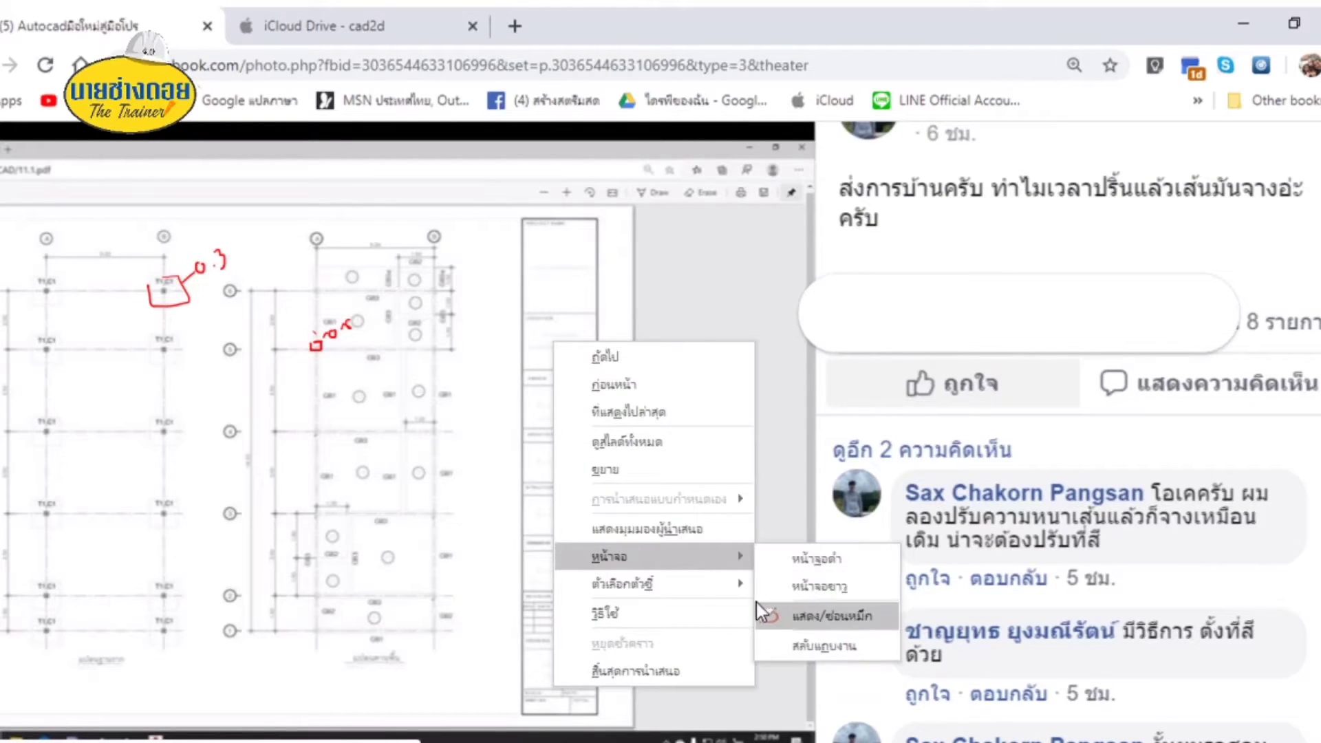
mouse_move(622, 584)
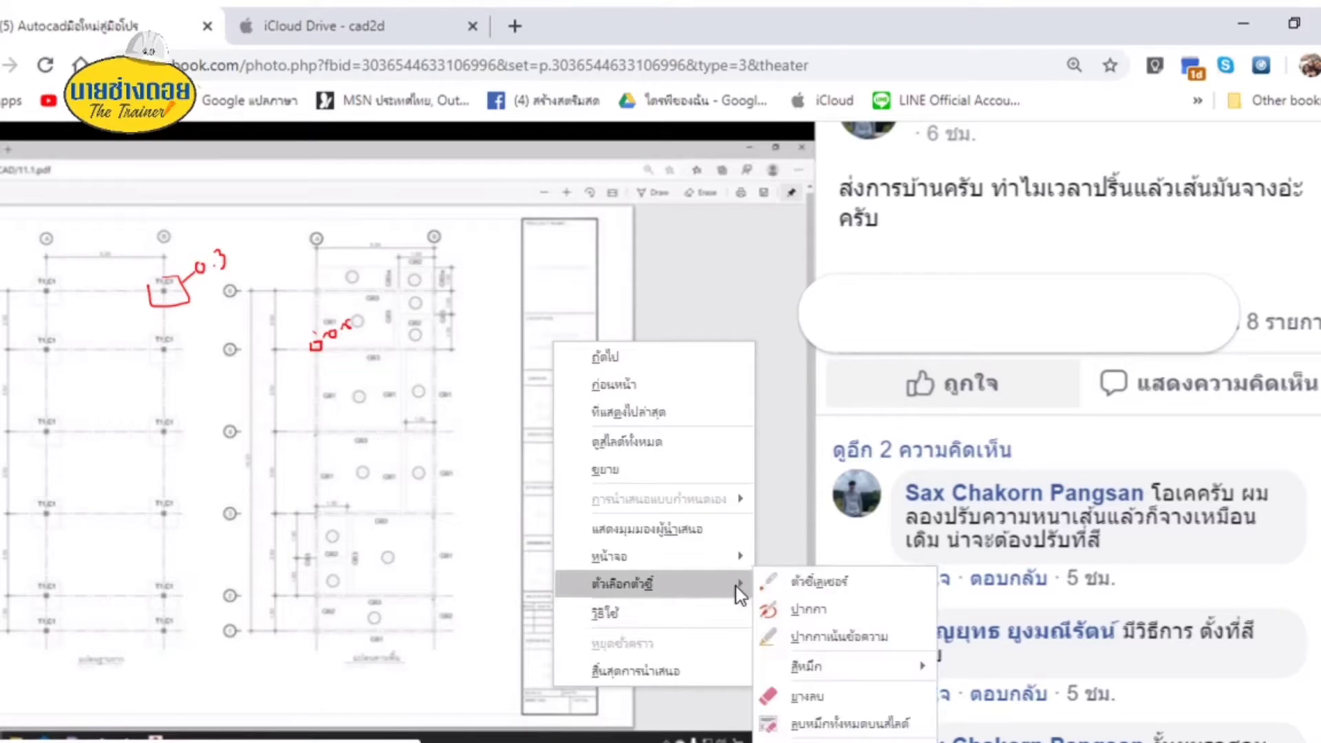
mouse_move(826, 666)
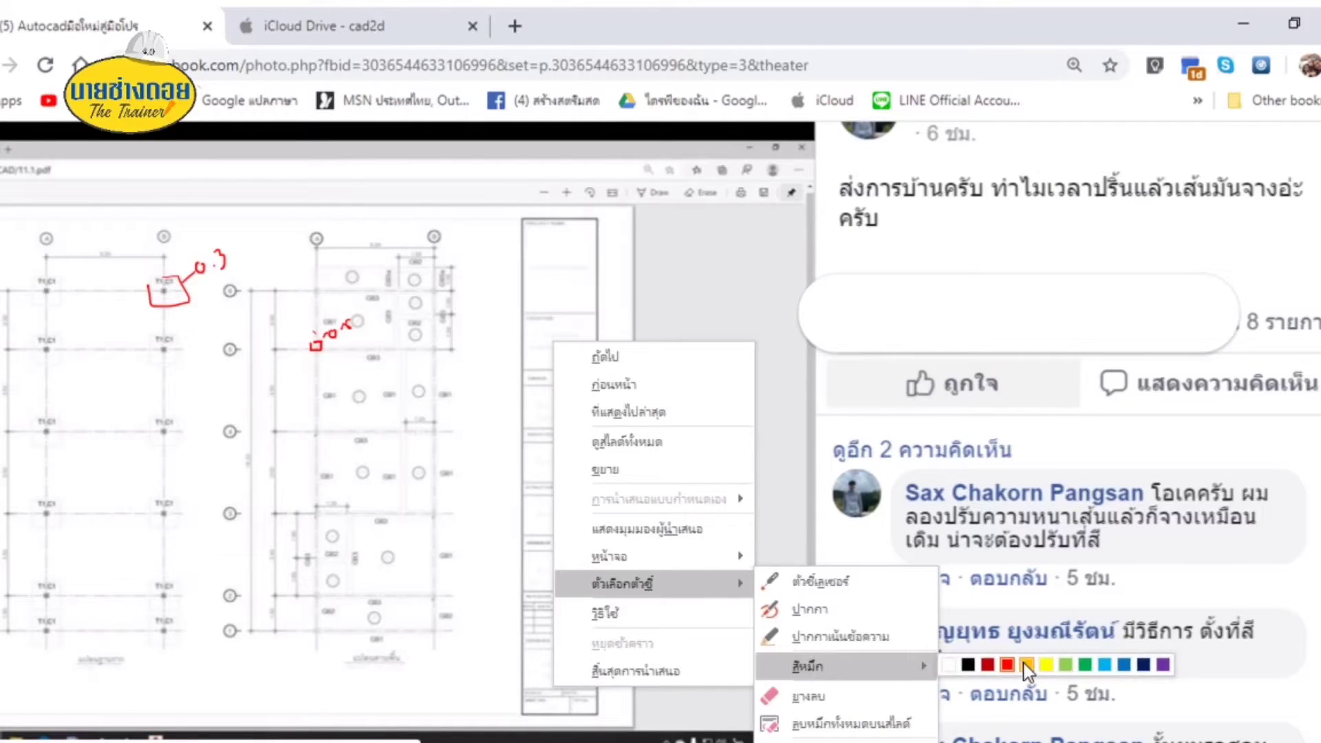
click(1025, 664)
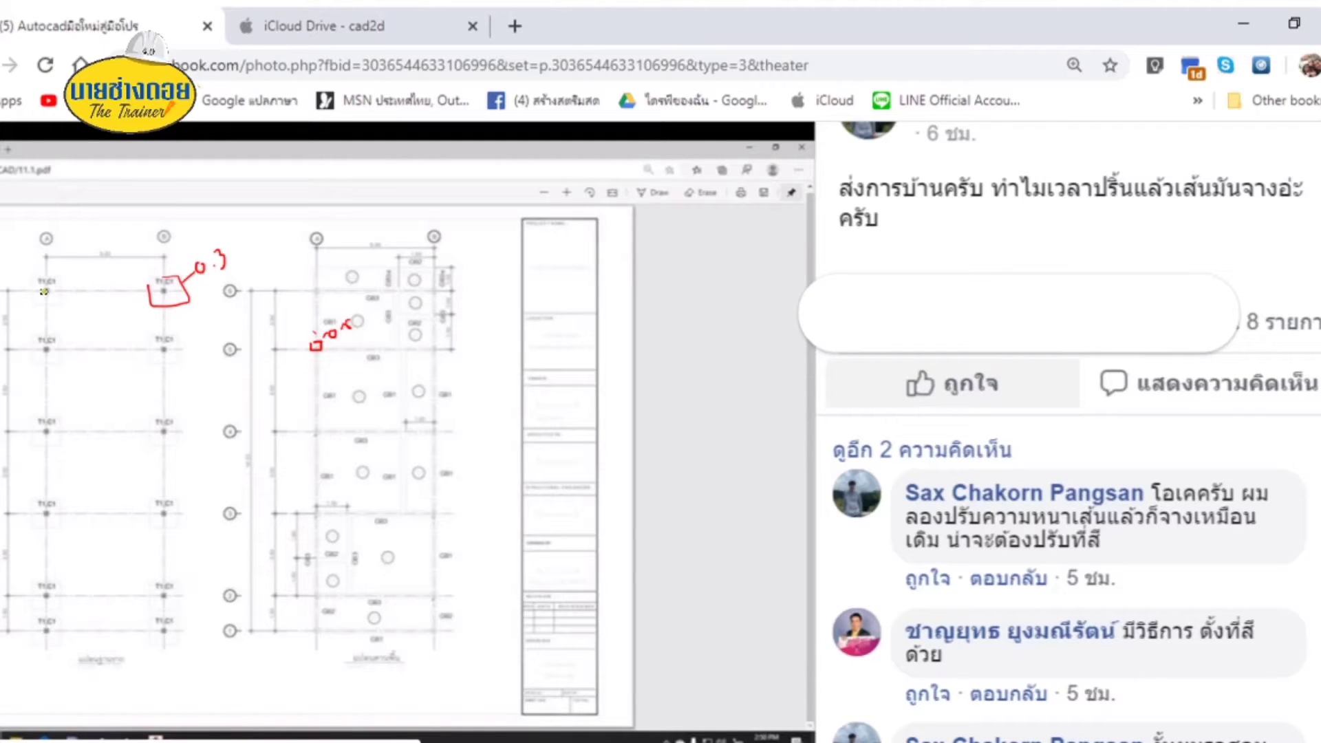
mouse_move(31, 274)
mouse_down()
mouse_move(49, 302)
mouse_move(33, 275)
mouse_up()
mouse_move(33, 331)
mouse_down()
mouse_move(36, 363)
mouse_move(104, 396)
mouse_up()
click(100, 386)
Step: Switch the ink back to red and mark beam-plan columns near the 0.3 note
right_click(547, 415)
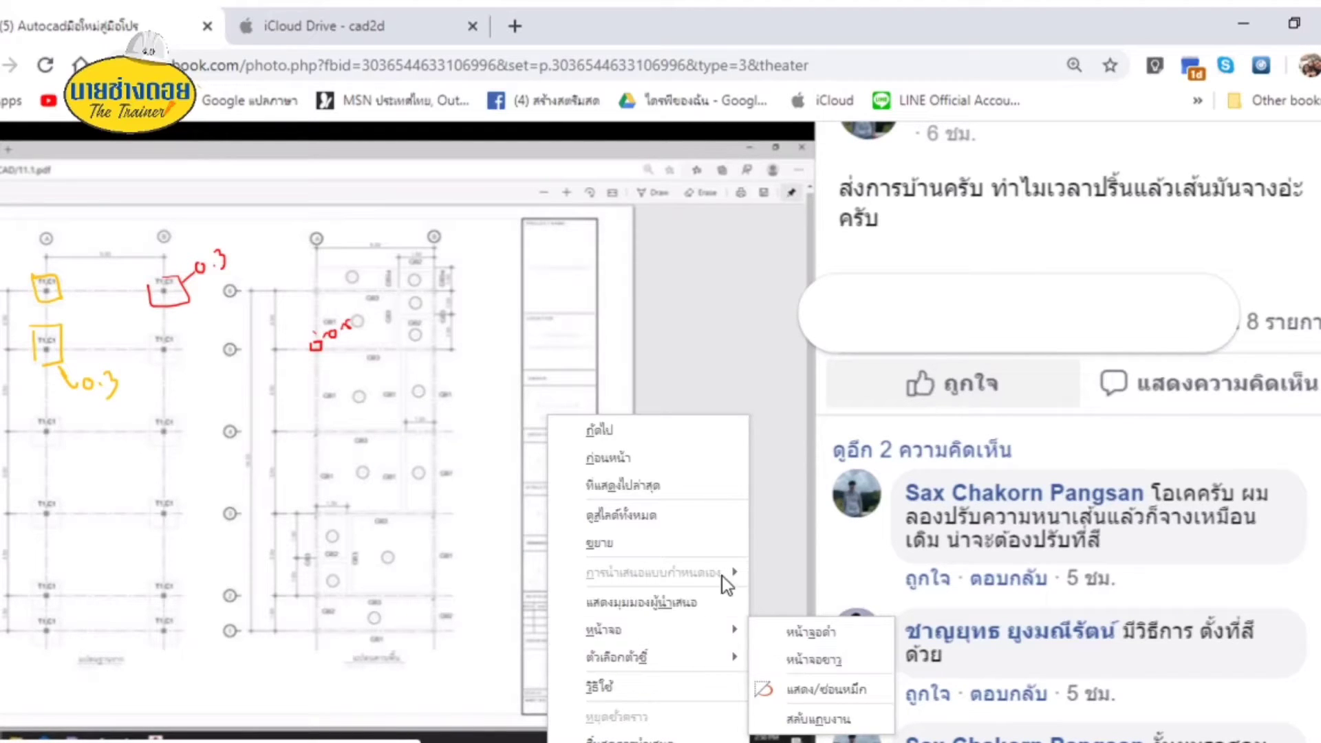
mouse_move(617, 656)
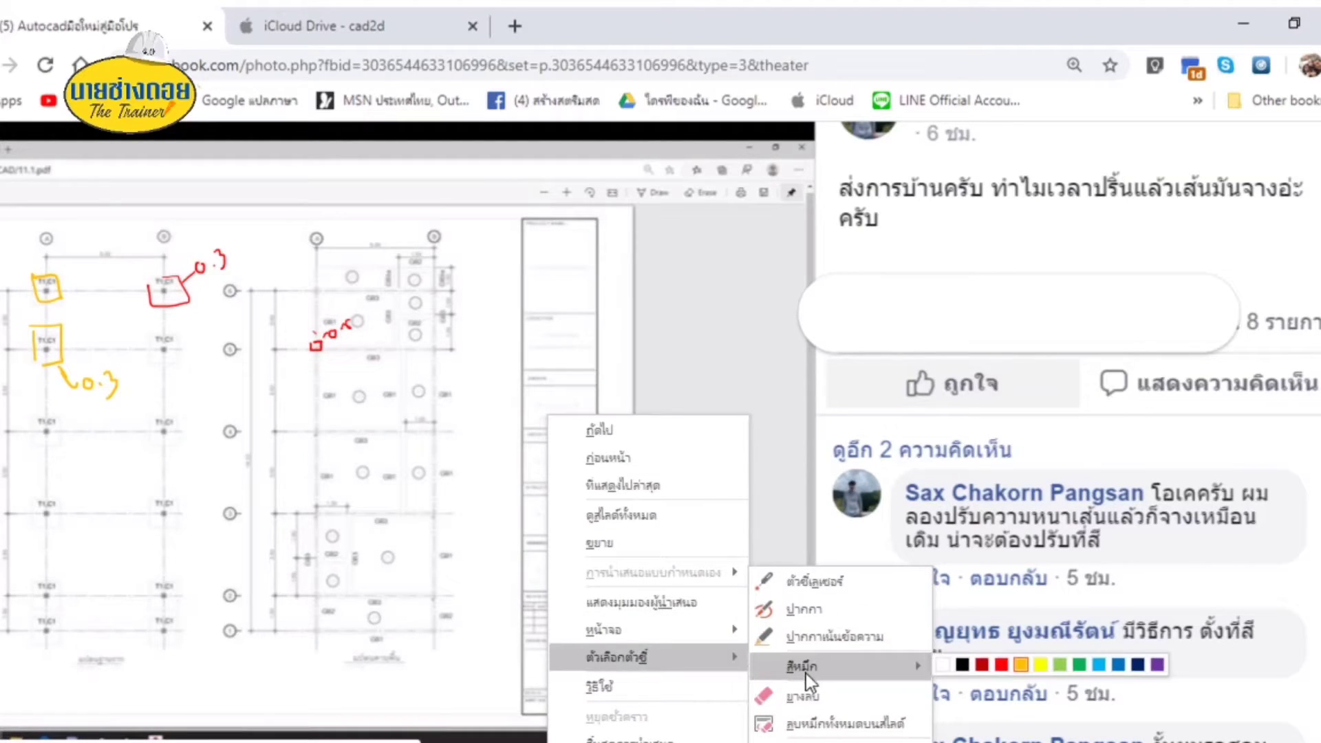
mouse_move(802, 666)
click(1001, 664)
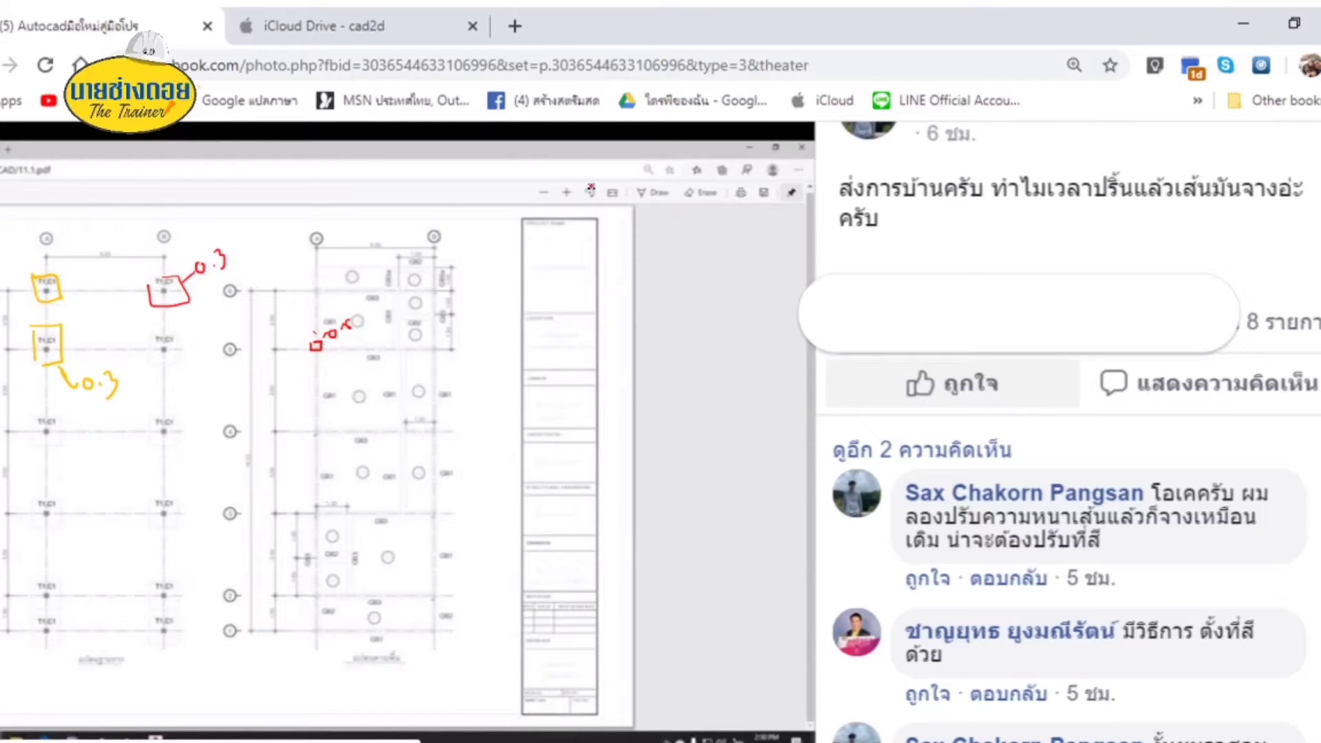
mouse_move(310, 290)
mouse_down()
mouse_move(294, 256)
mouse_move(316, 227)
mouse_up()
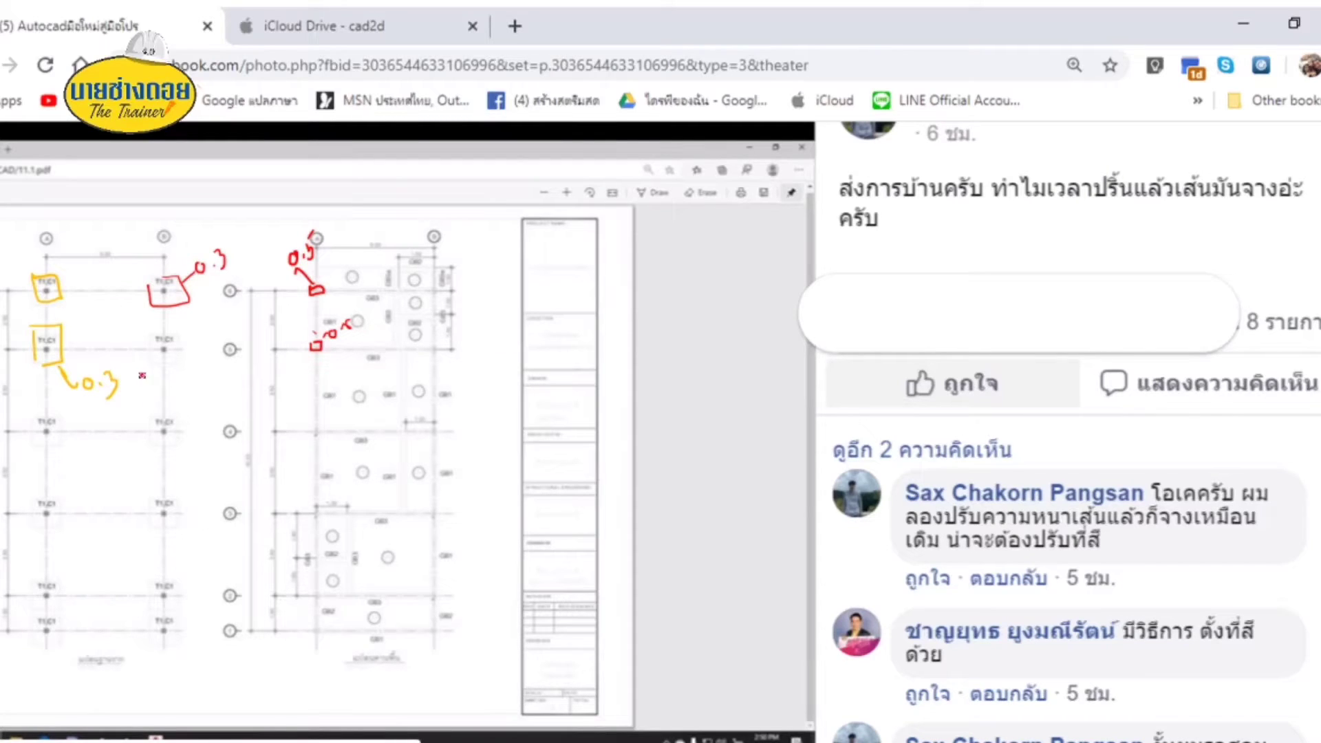
mouse_move(135, 349)
mouse_down()
mouse_move(155, 393)
mouse_move(199, 395)
mouse_move(238, 365)
mouse_move(292, 408)
mouse_move(310, 386)
mouse_up()
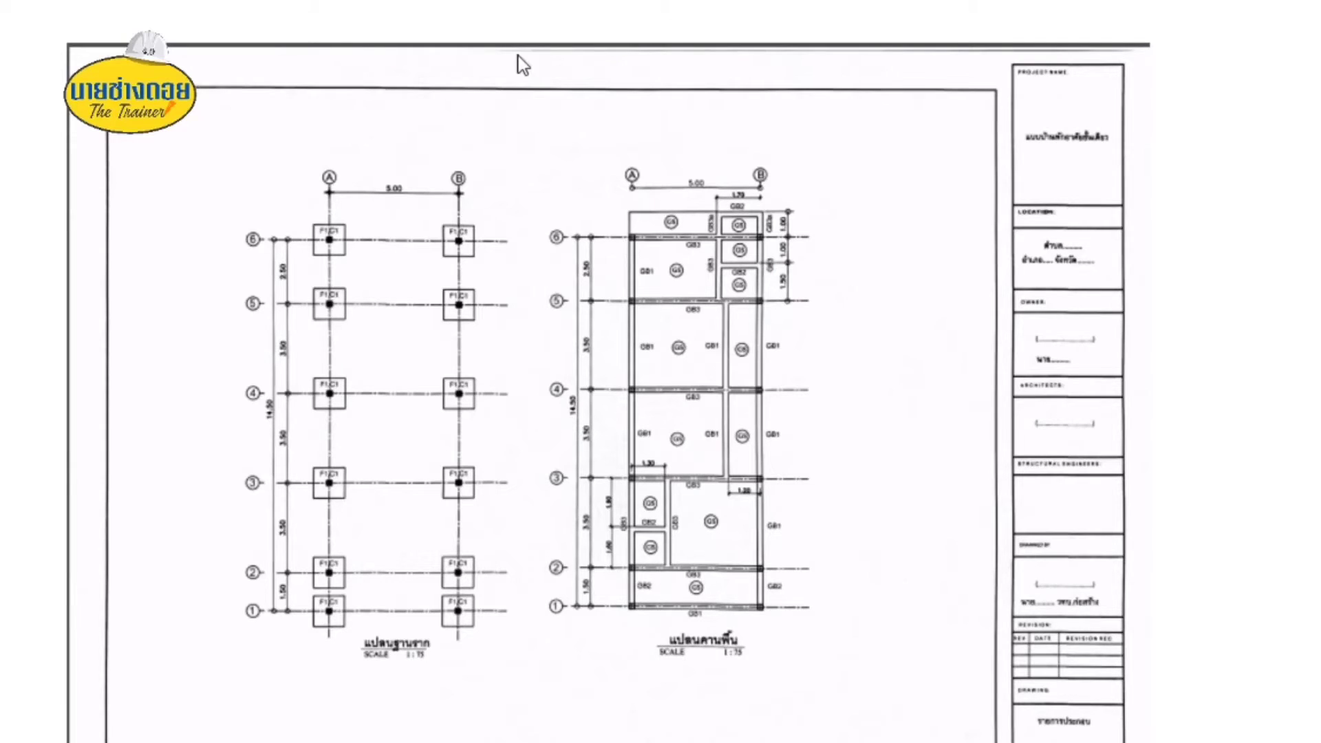
Step: Circle the A-6 corner column in red and jot notes by it and footing B-6
mouse_move(644, 222)
mouse_down()
mouse_move(636, 245)
mouse_move(642, 222)
mouse_up()
drag(600, 188, 618, 201)
mouse_move(477, 206)
mouse_down()
mouse_move(469, 226)
mouse_move(488, 193)
mouse_up()
click(499, 202)
drag(508, 190, 517, 204)
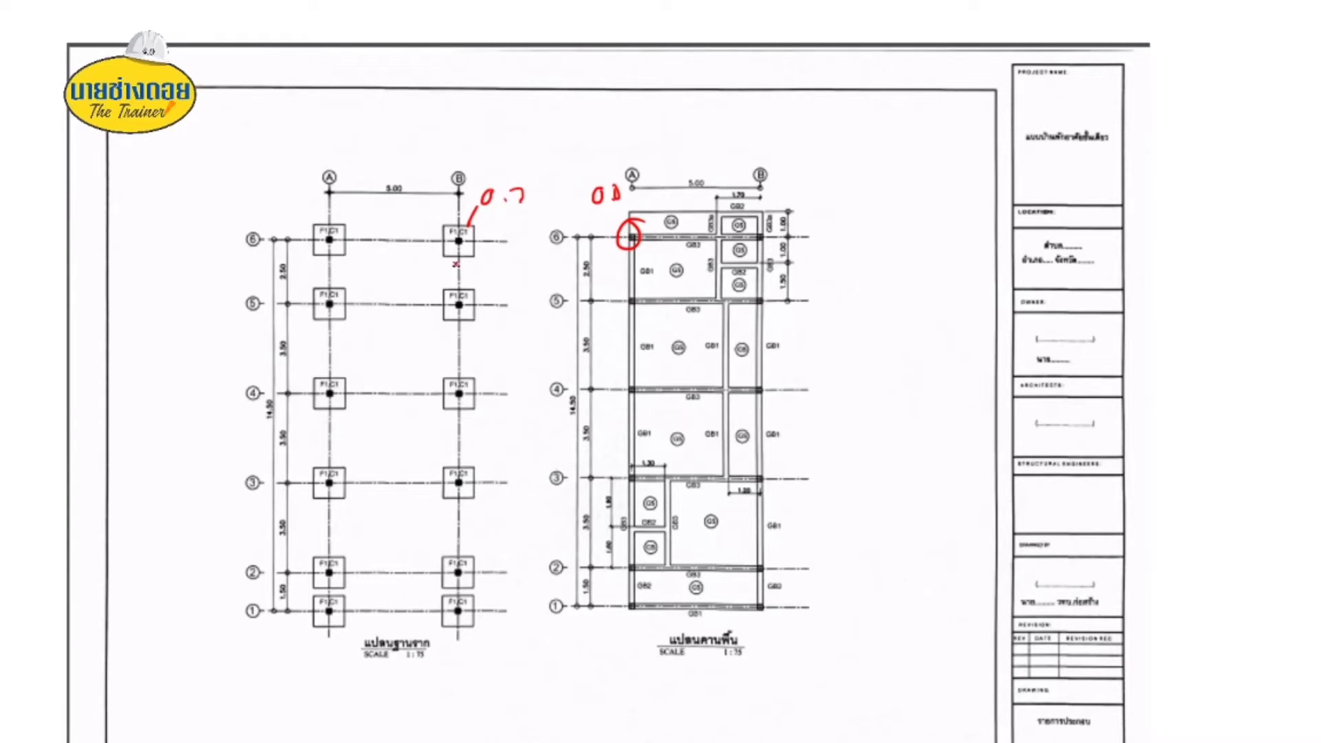
drag(400, 340, 440, 350)
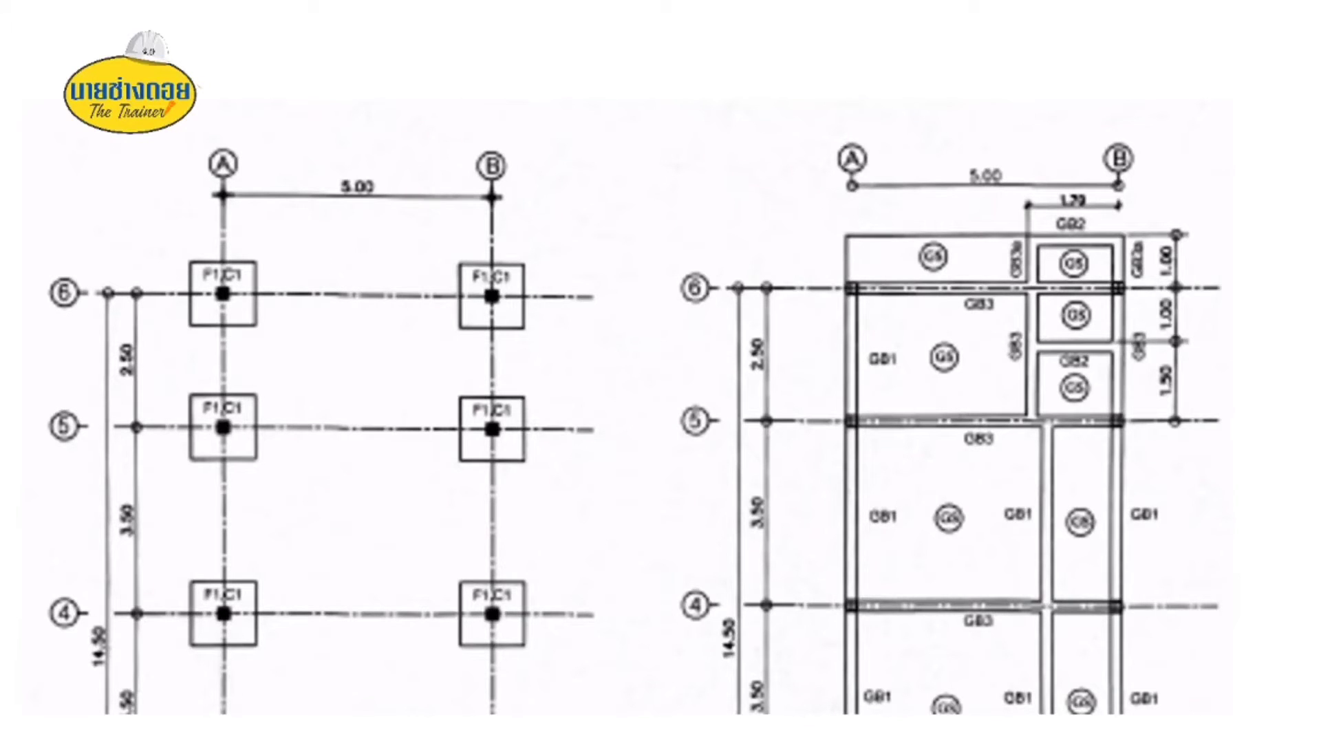
Step: Circle the A/6 column labelled 0.6 and arrow footing B/6 with its line thickness
mouse_move(880, 269)
mouse_down()
mouse_move(788, 244)
mouse_move(765, 208)
mouse_move(798, 215)
mouse_up()
click(784, 219)
drag(800, 187, 819, 186)
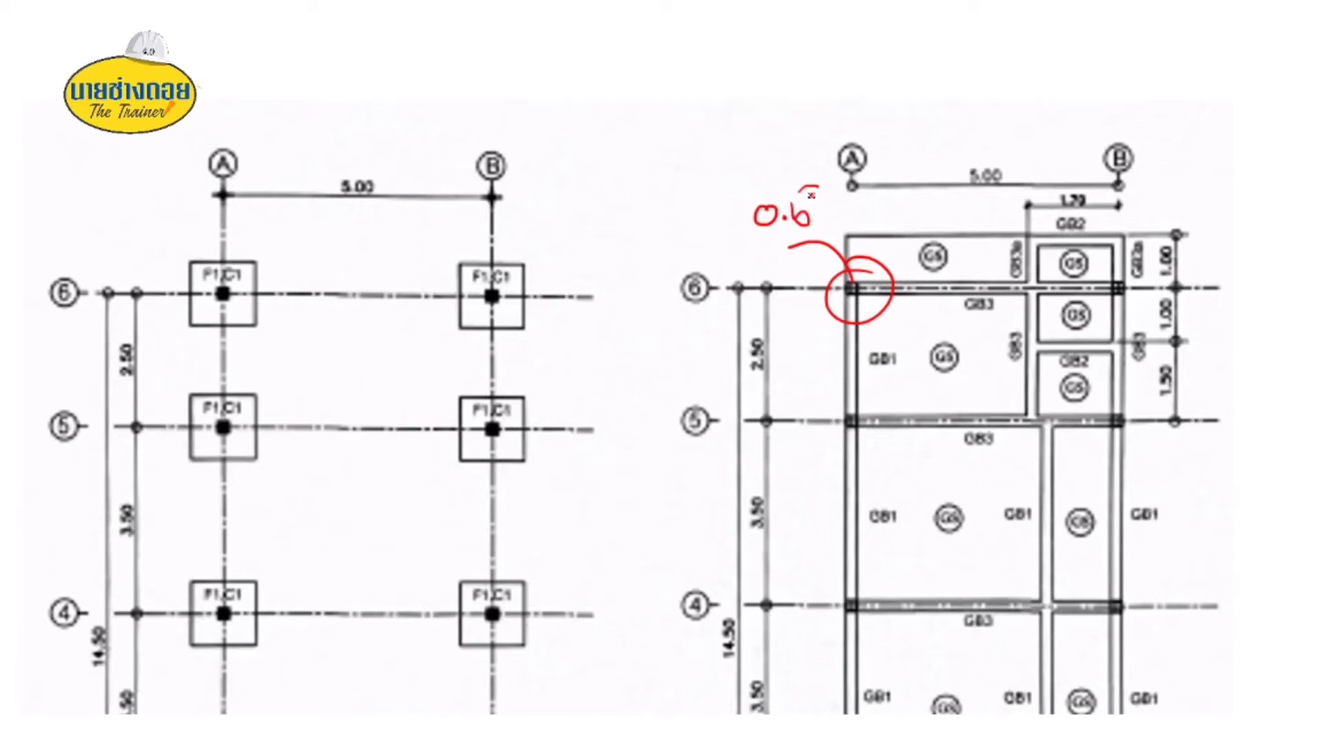
drag(518, 248, 543, 218)
mouse_move(565, 203)
mouse_down()
mouse_move(551, 228)
mouse_move(596, 237)
mouse_up()
click(576, 222)
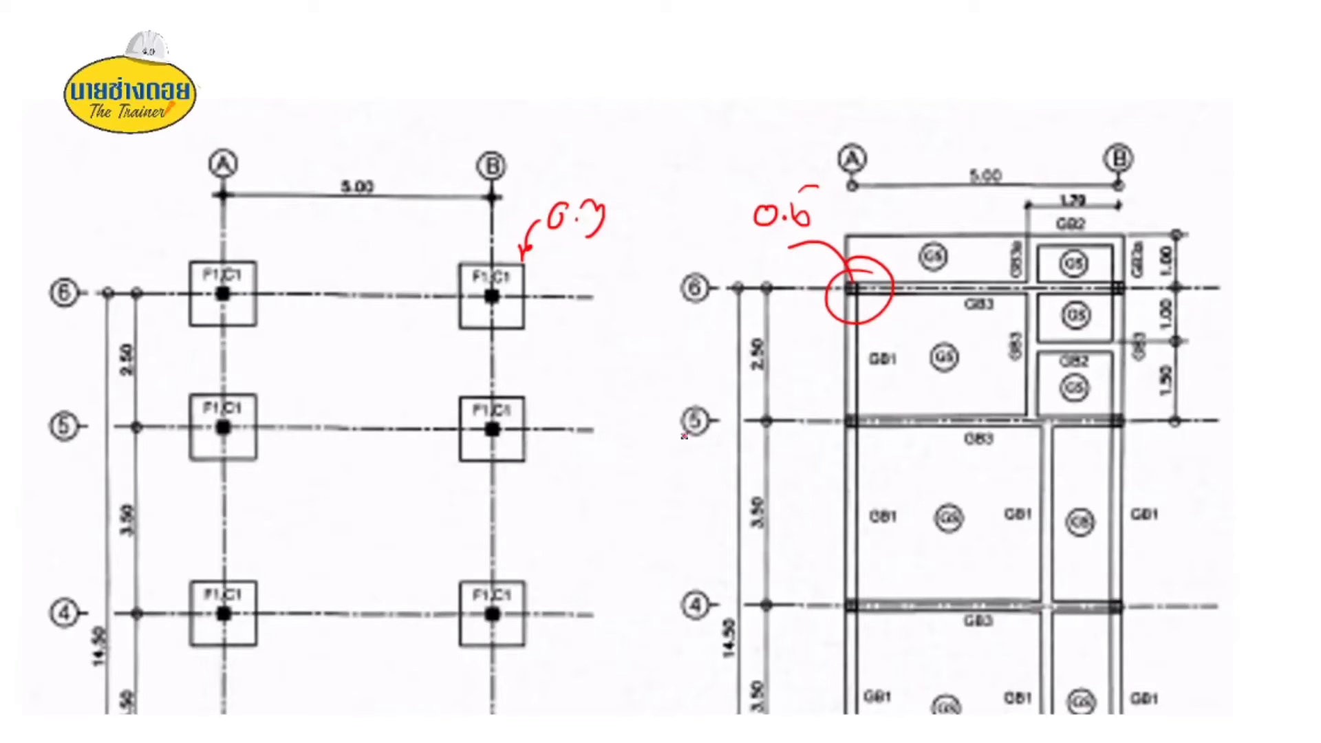
Step: Circle the 2.50 dimension and gridline 5 marker with a red pointing note
mouse_move(361, 297)
mouse_down()
mouse_move(362, 365)
mouse_move(398, 359)
mouse_move(418, 338)
mouse_up()
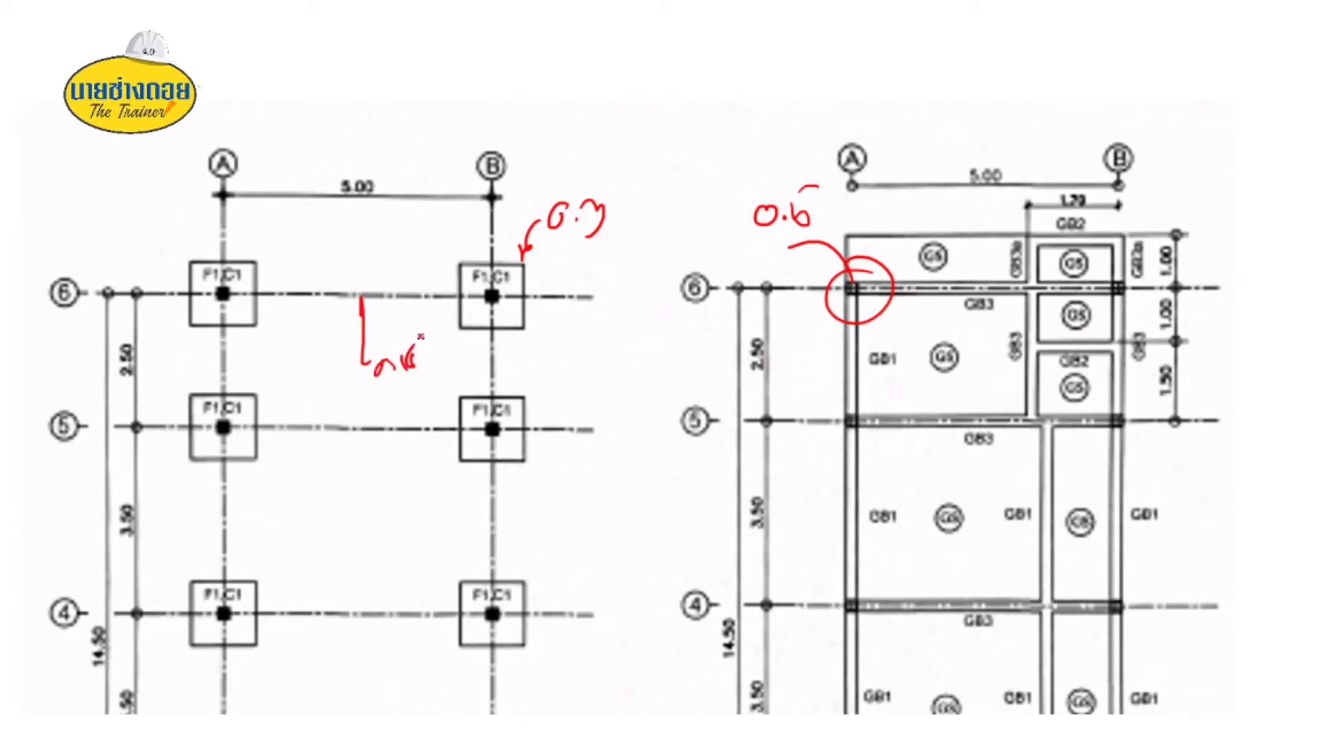
mouse_move(152, 318)
mouse_down()
mouse_move(101, 351)
mouse_move(81, 229)
mouse_up()
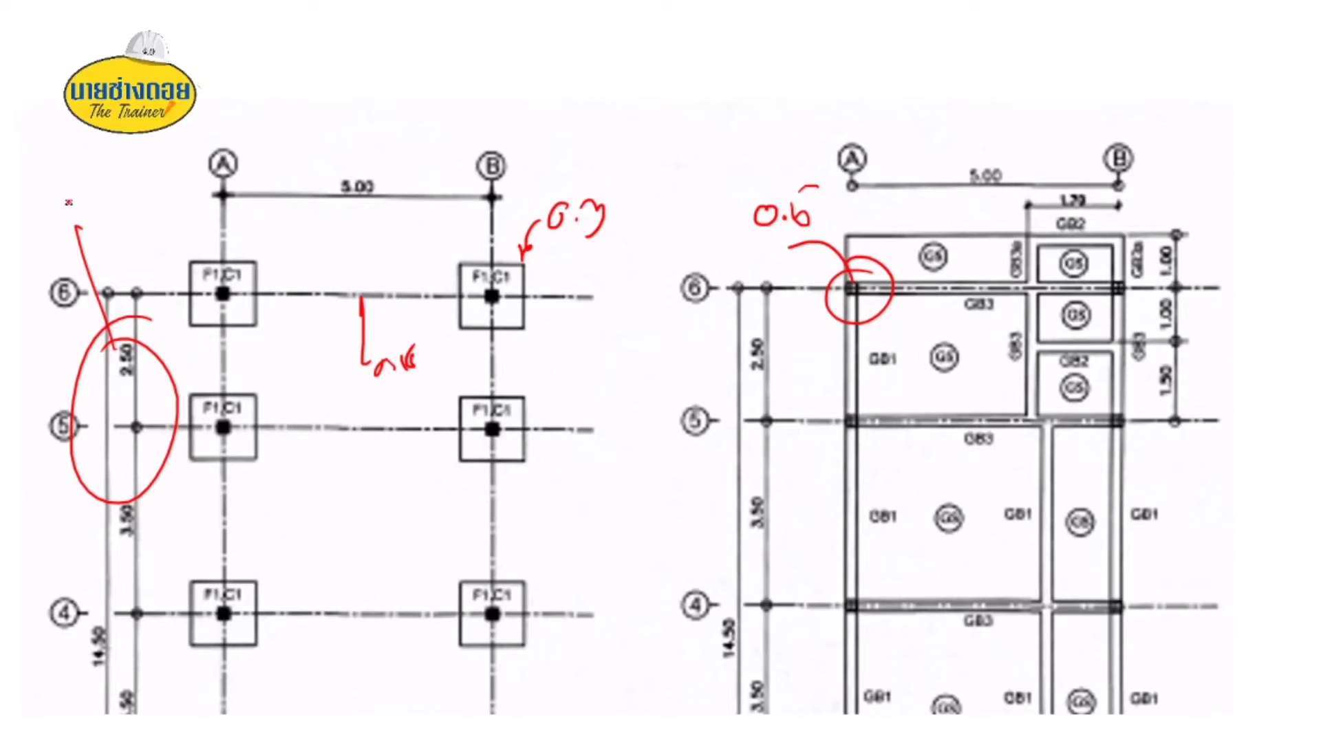
mouse_move(68, 202)
mouse_down()
mouse_move(75, 178)
mouse_move(97, 180)
mouse_move(121, 157)
mouse_move(118, 137)
mouse_move(155, 163)
mouse_move(219, 98)
mouse_up()
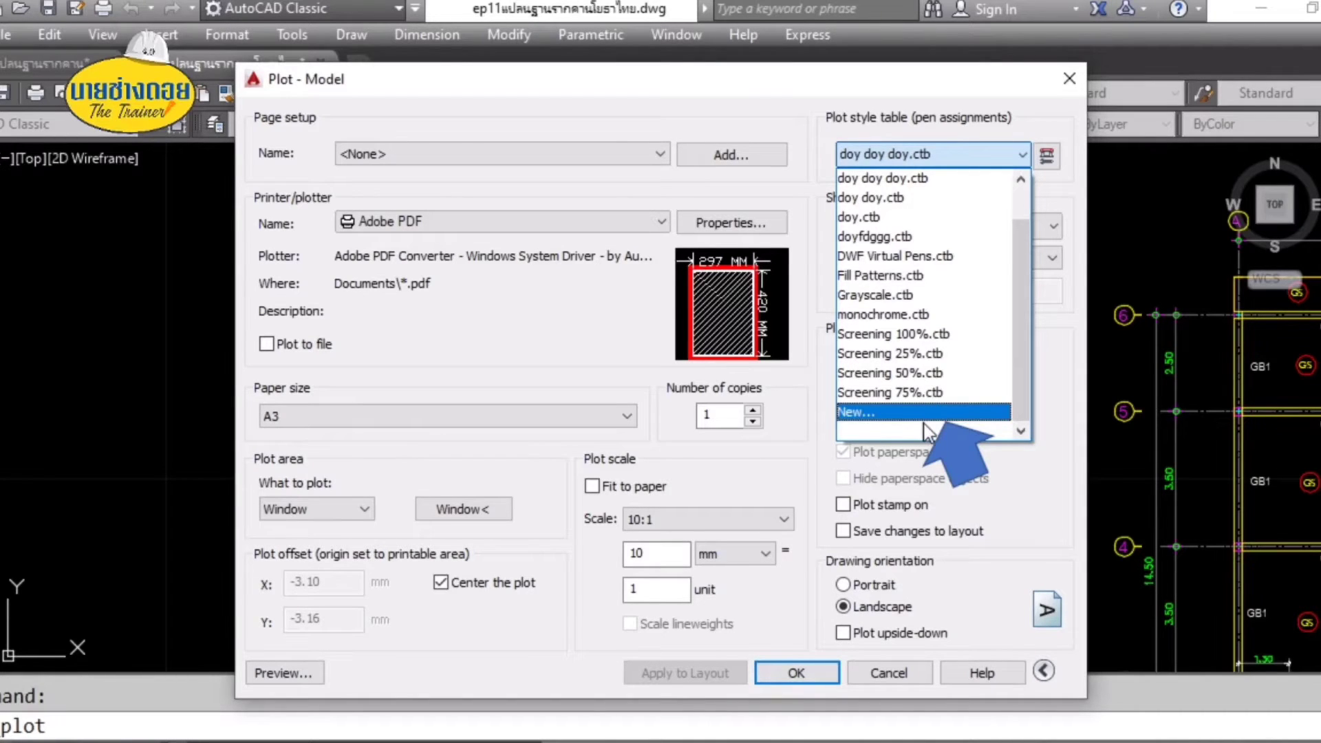
Step: Create the doy doy doy.ctb plot style, marking Color 2 as Black at 0.3000 mm
click(926, 422)
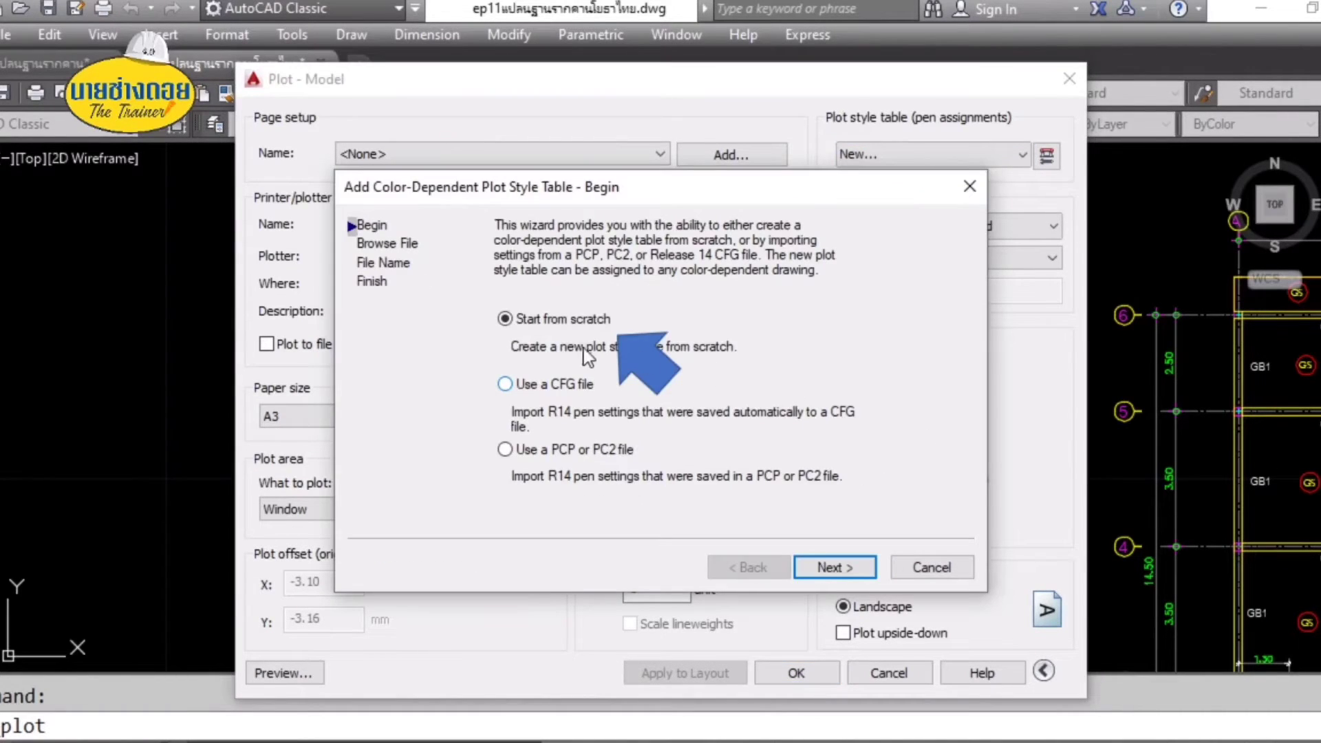
key(Return)
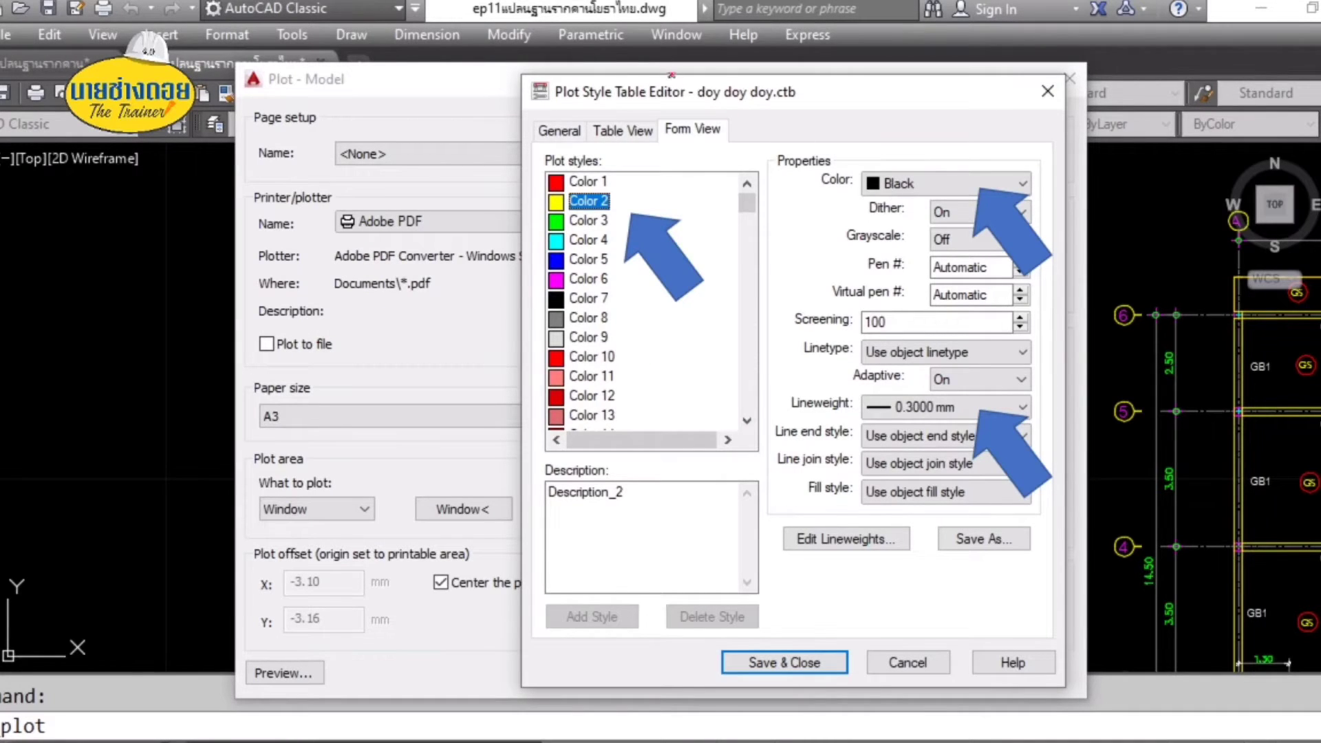
mouse_move(630, 188)
mouse_down()
mouse_move(555, 192)
mouse_move(569, 195)
mouse_up()
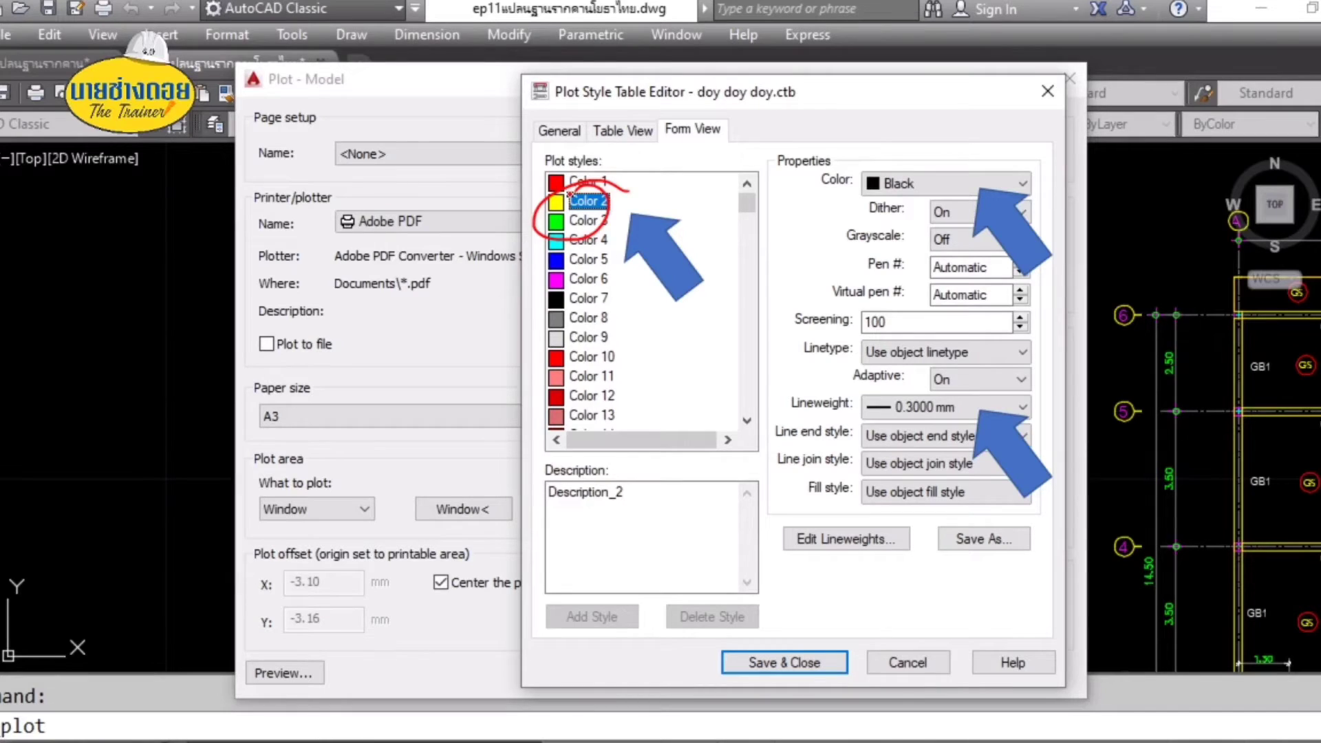
drag(966, 397, 880, 412)
drag(922, 169, 876, 180)
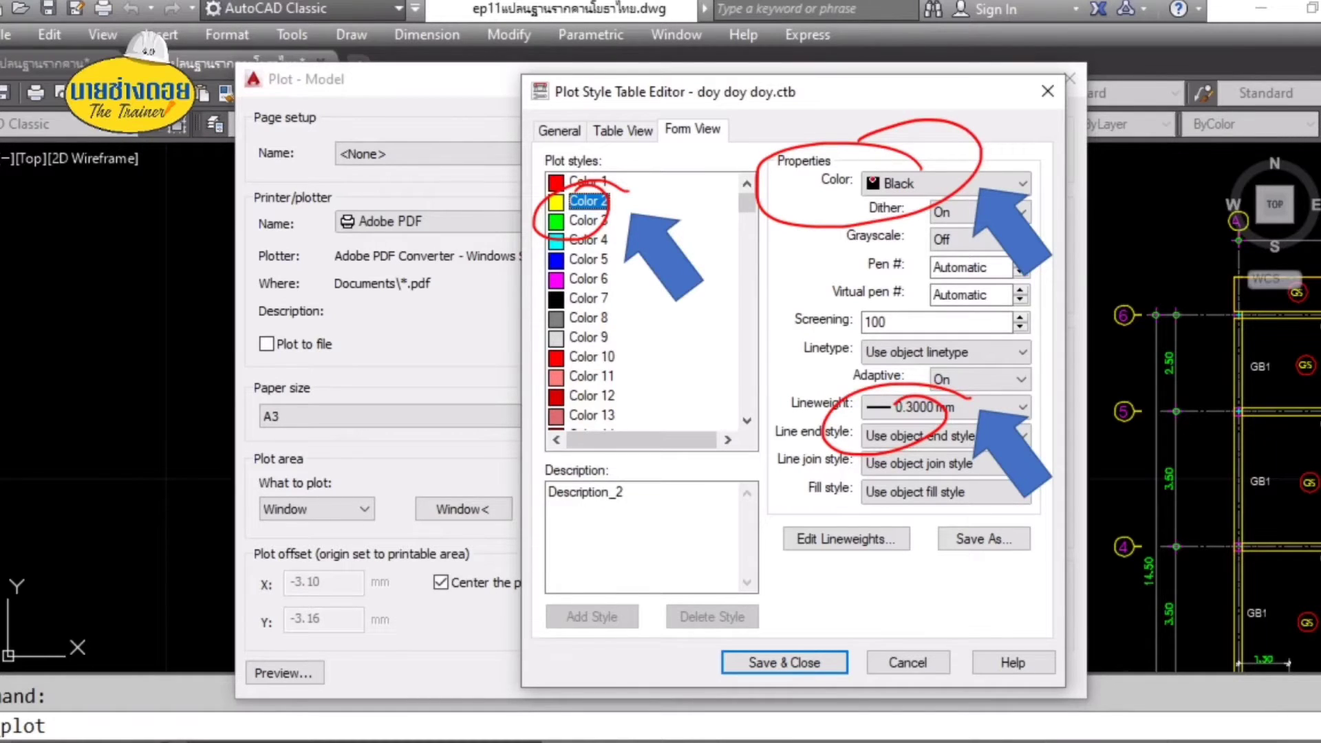
drag(809, 366, 798, 212)
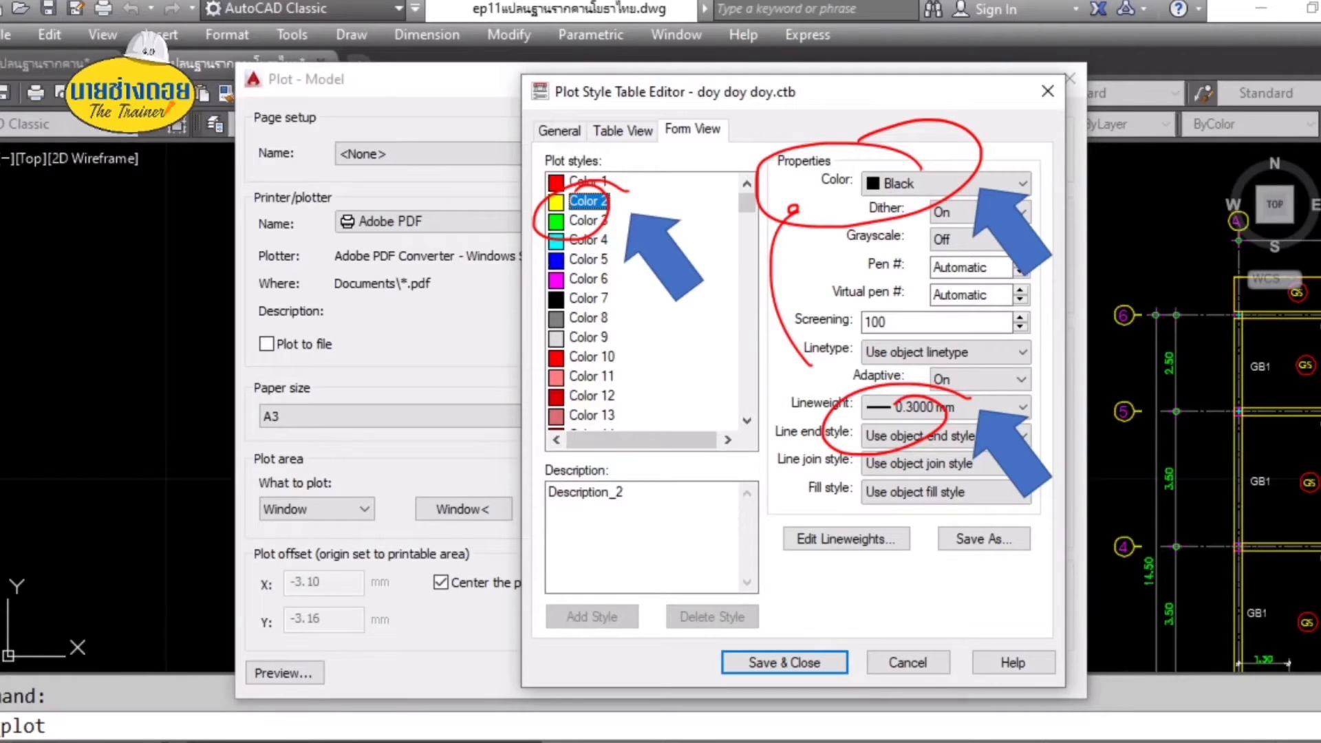
drag(900, 106, 922, 82)
Step: Mark the Color 6 and Color 8 plot styles, noting 0.18 lineweight for Color 8
drag(574, 283, 555, 261)
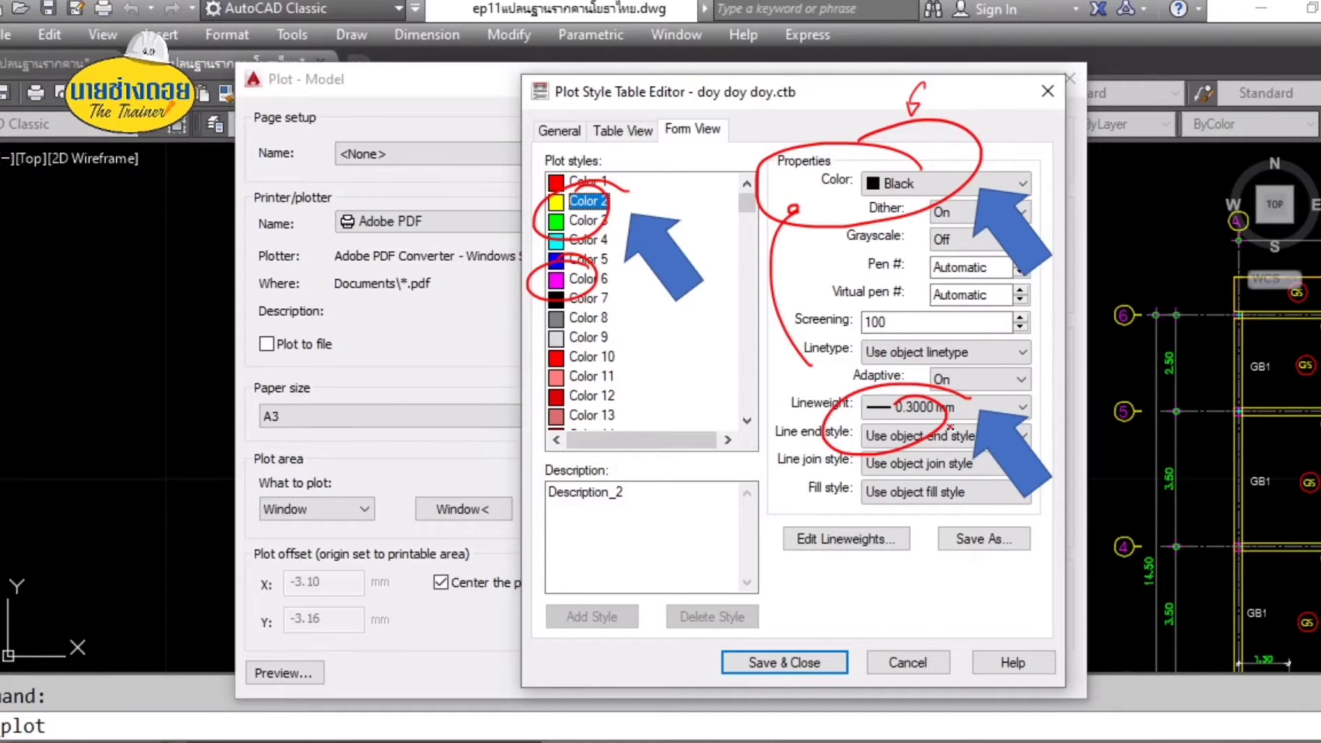
mouse_move(977, 403)
mouse_down()
mouse_move(989, 570)
mouse_move(944, 586)
mouse_up()
drag(963, 591, 988, 568)
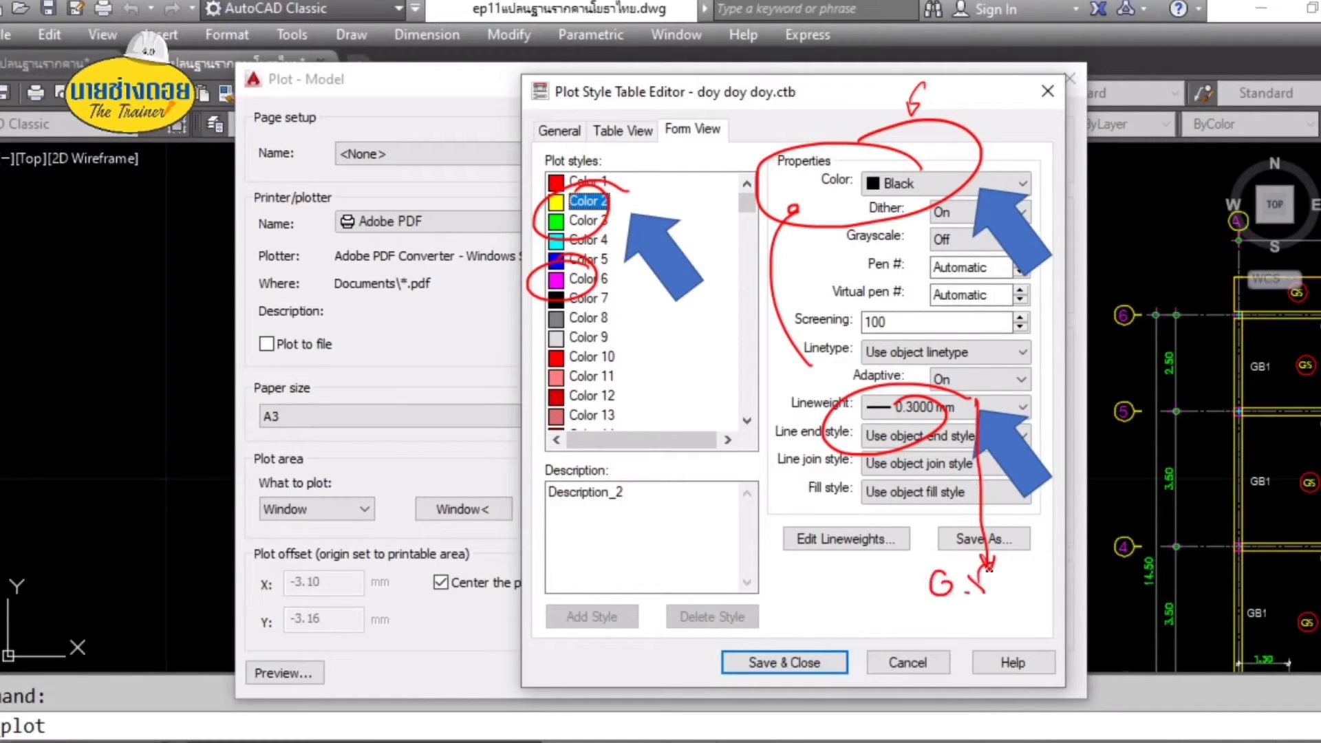
drag(610, 313, 617, 315)
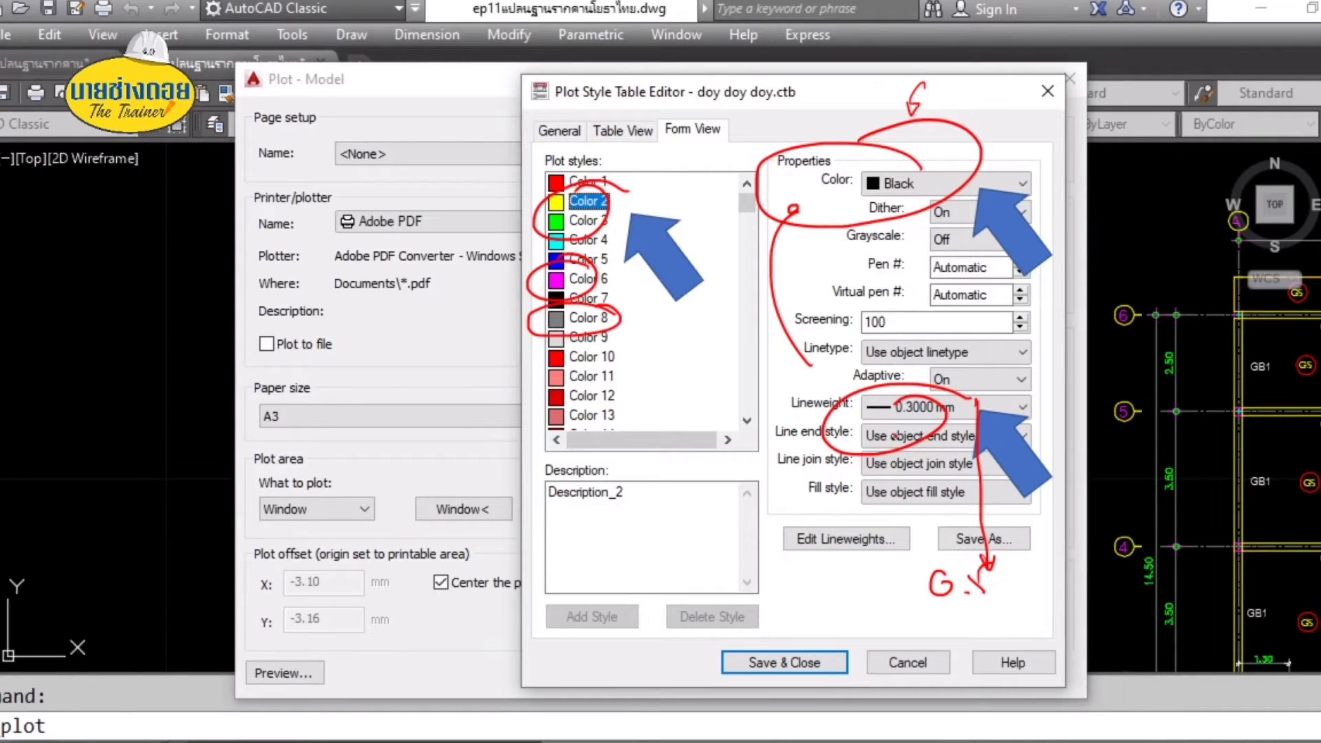
drag(782, 582, 798, 592)
drag(814, 576, 829, 590)
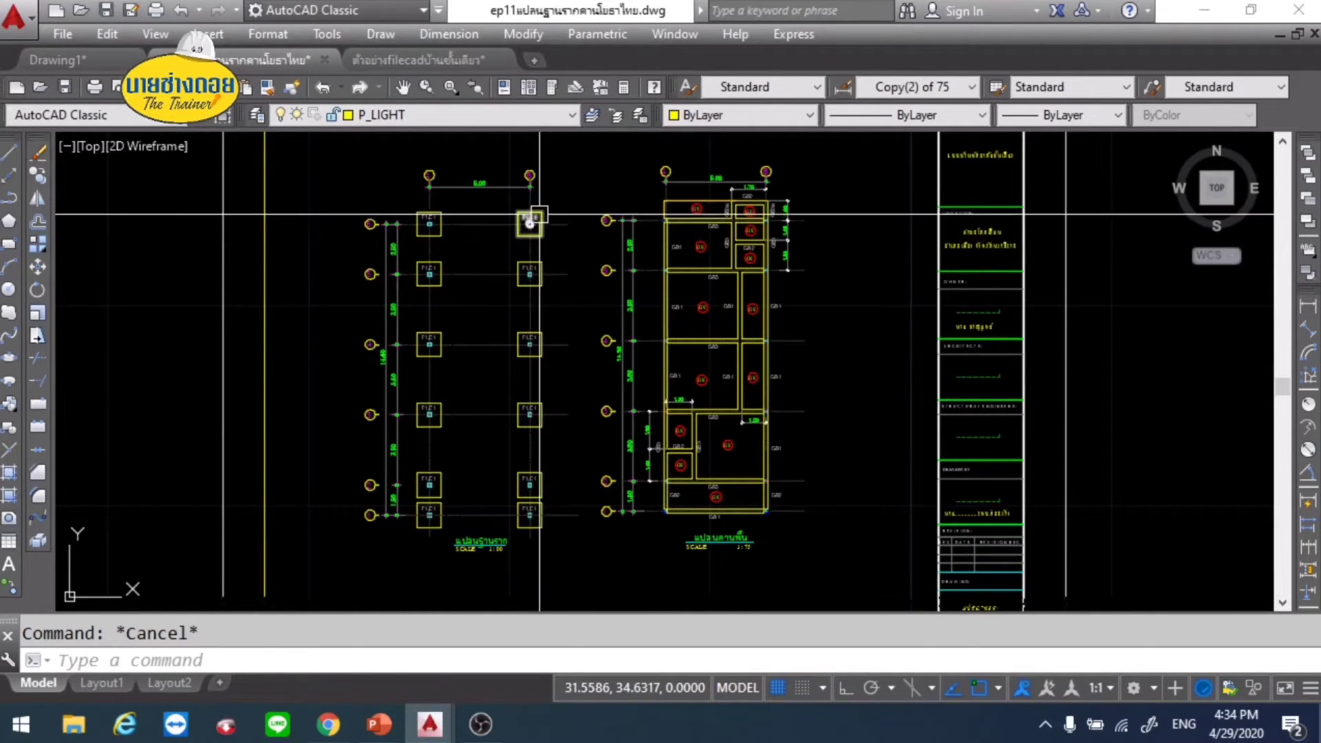
scroll(519, 238, up, 2)
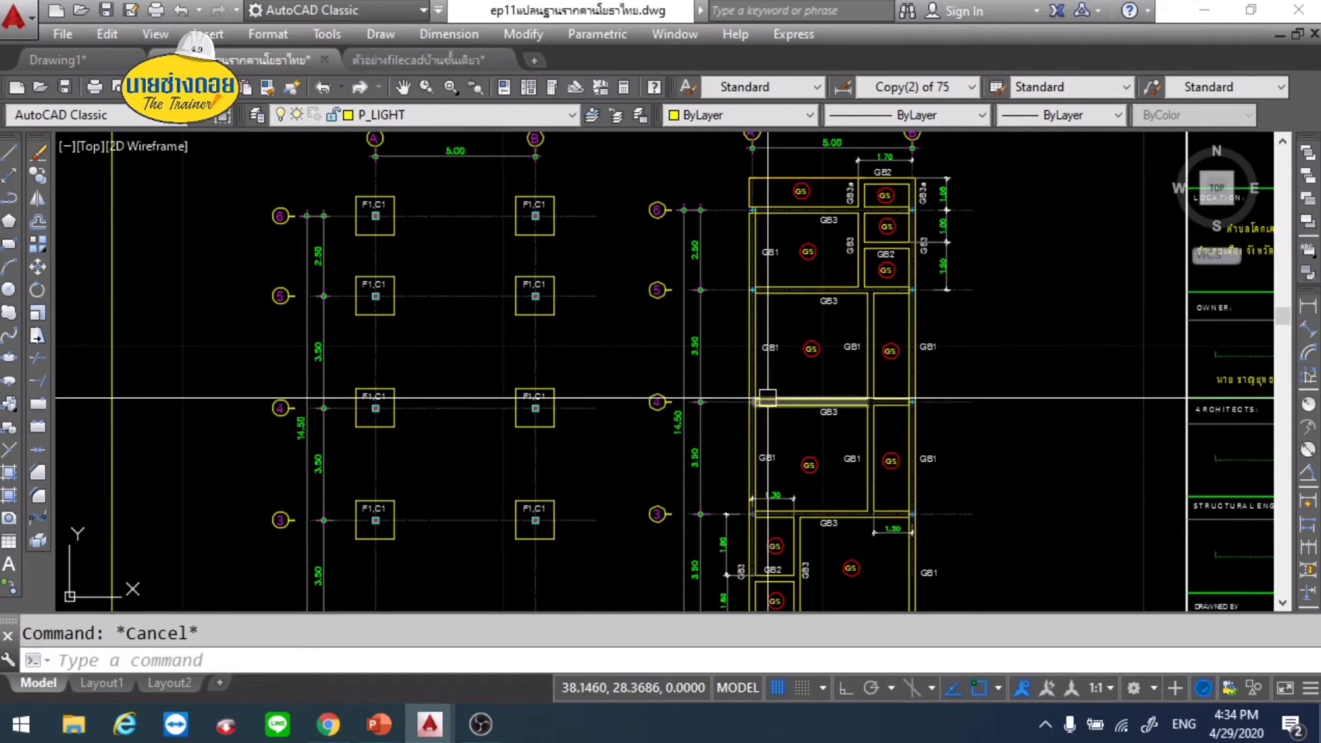
click(472, 217)
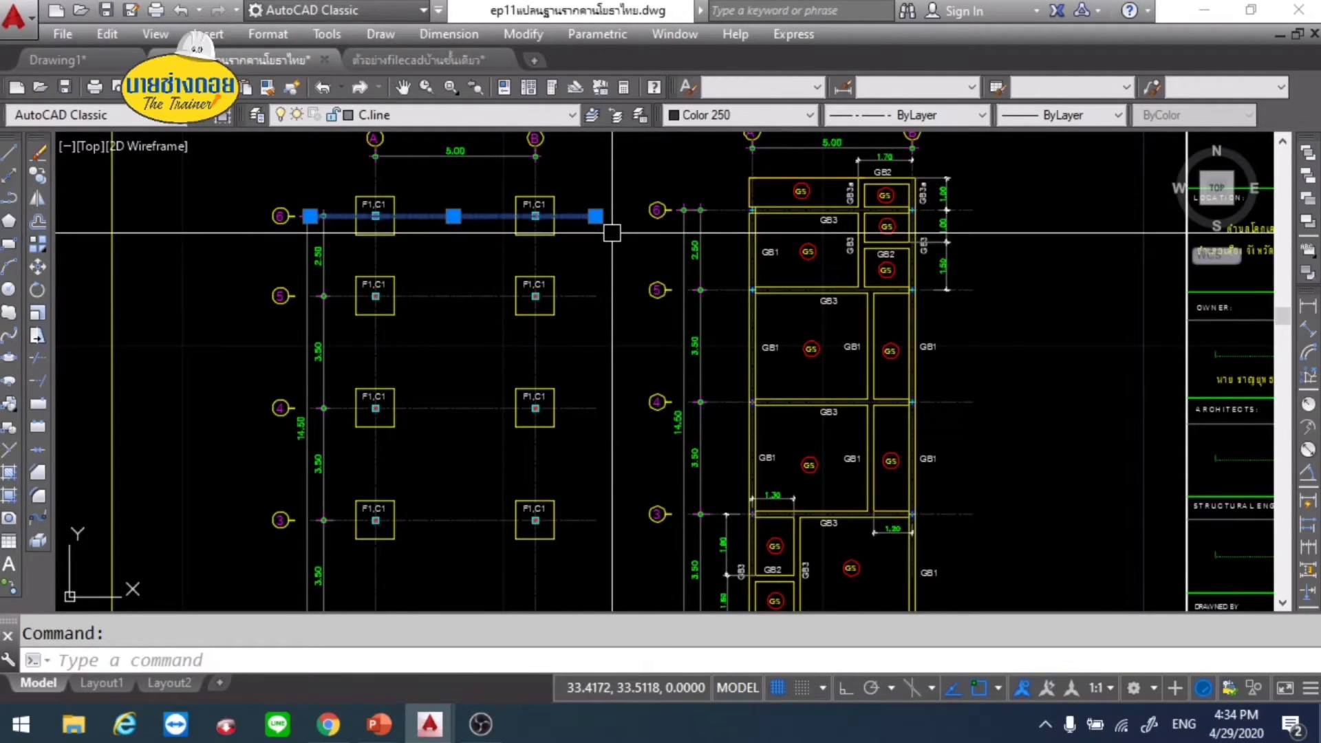
key(Escape)
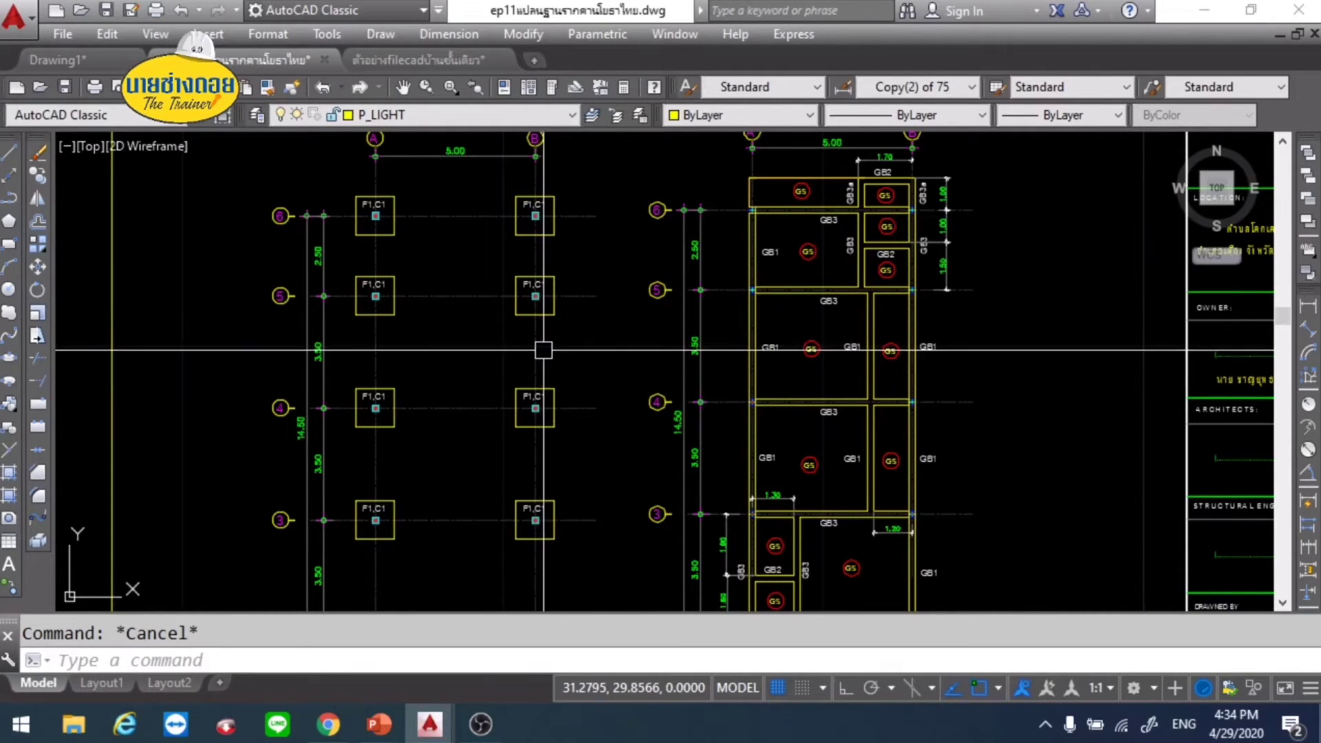
scroll(803, 252, up, 8)
scroll(749, 220, down, 4)
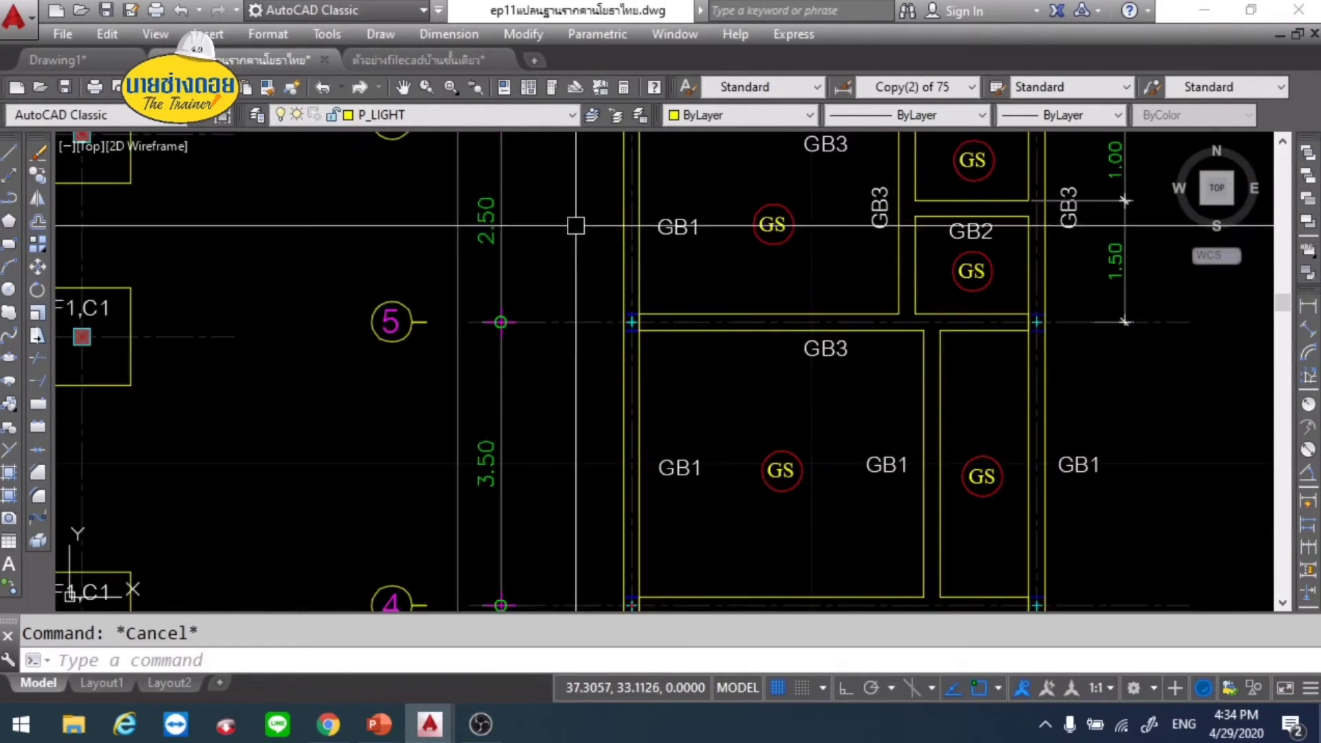
scroll(628, 319, up, 4)
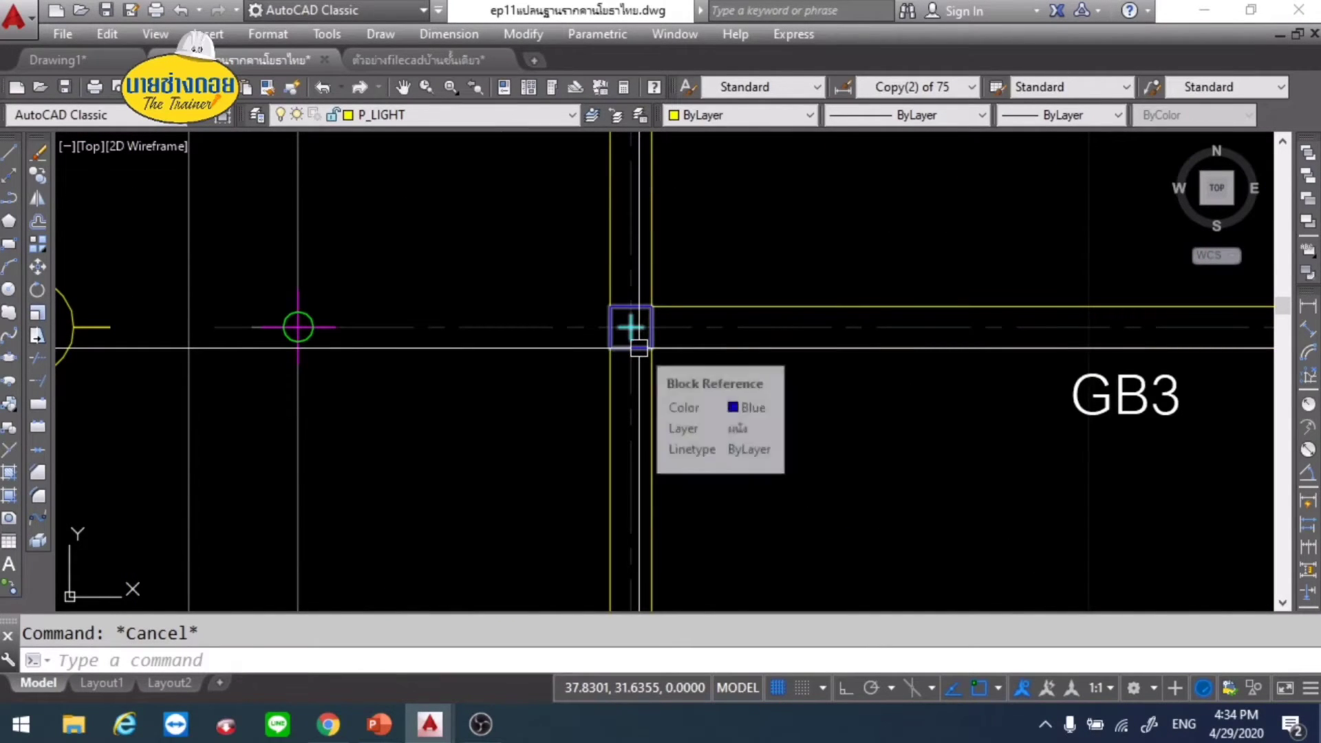
click(809, 117)
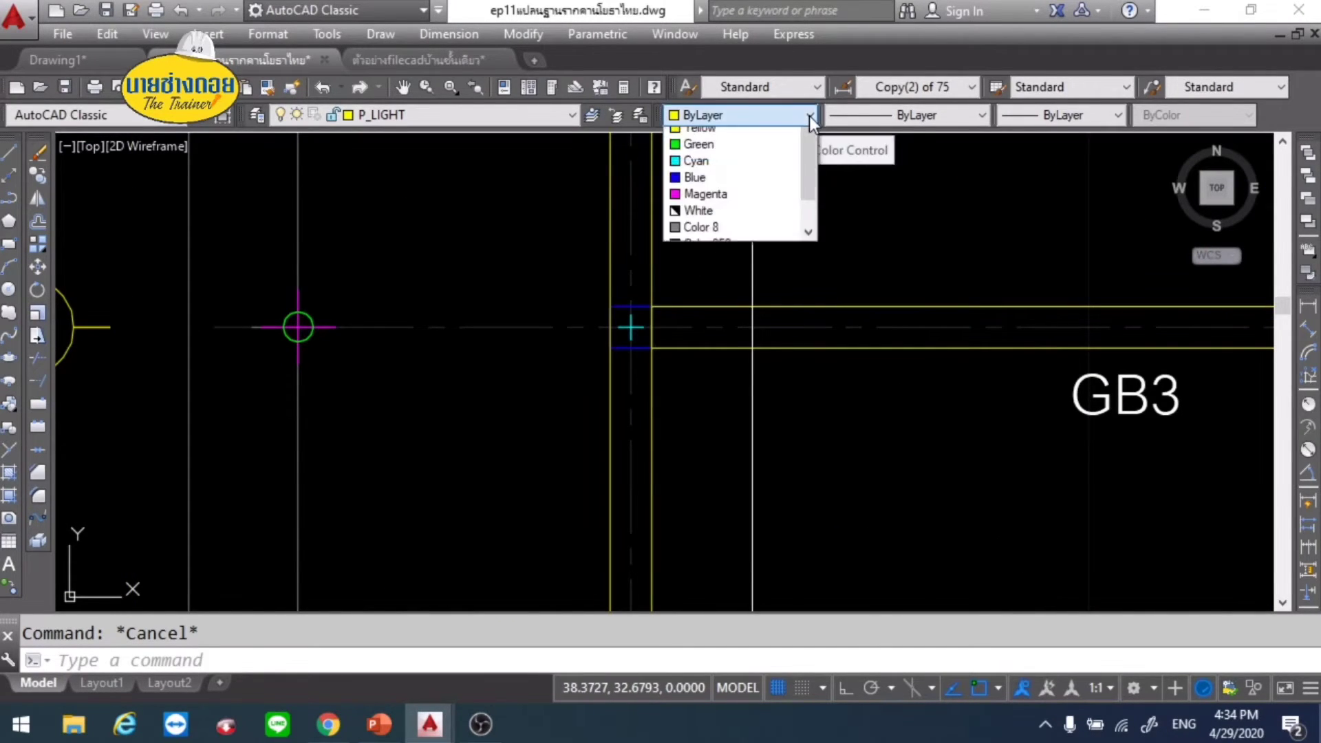
click(944, 223)
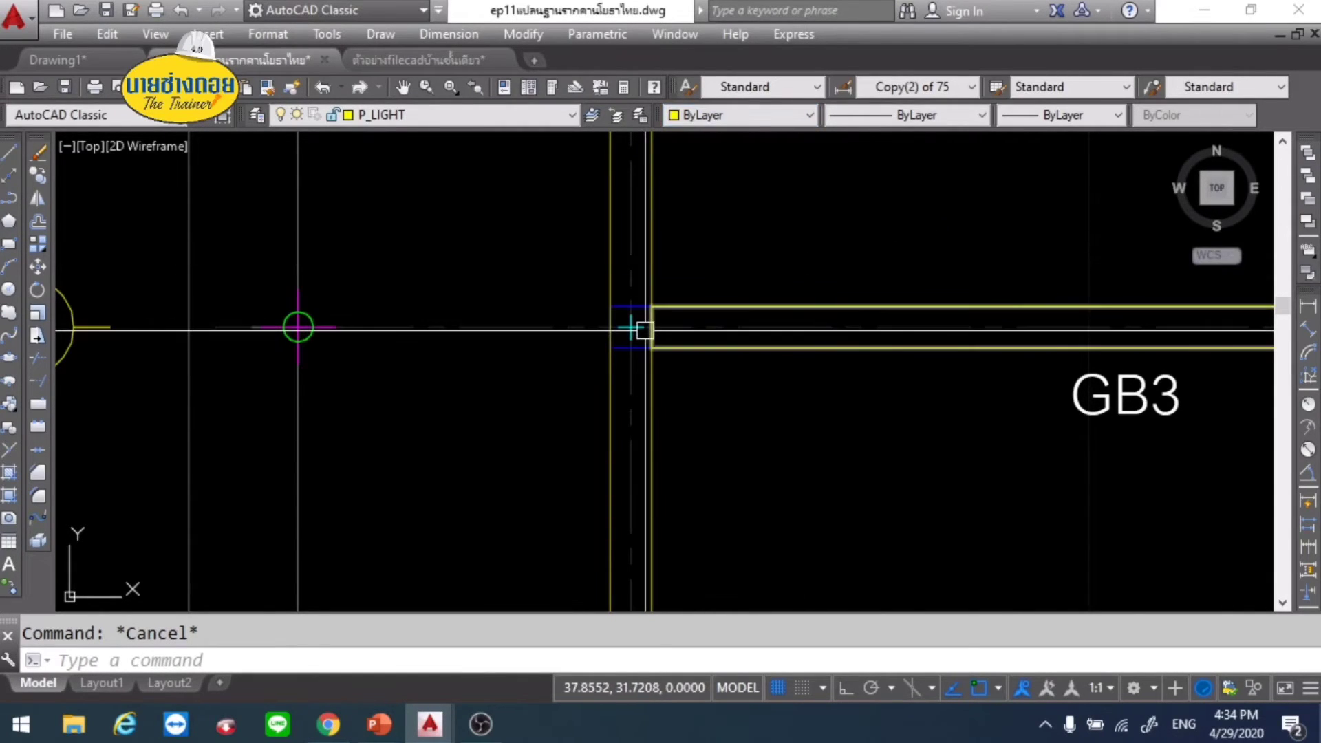
scroll(640, 328, down, 2)
scroll(639, 328, down, 2)
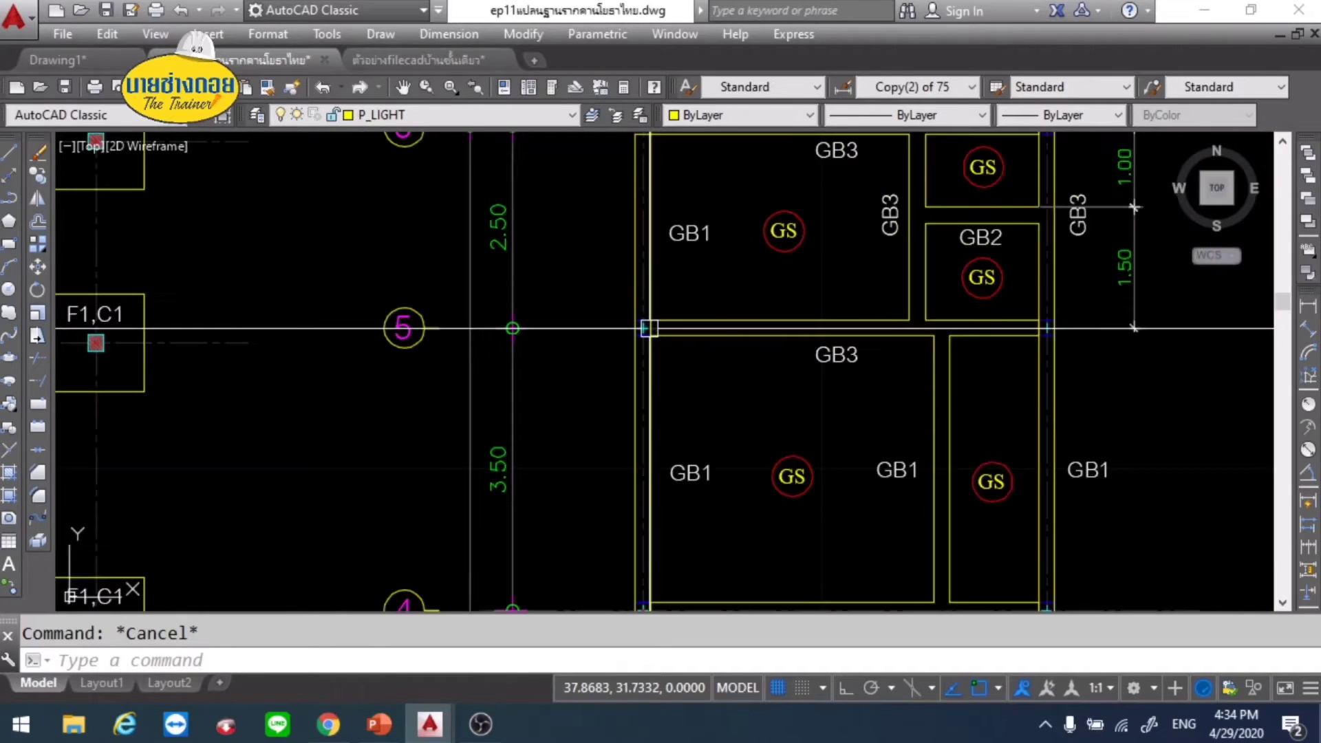
scroll(647, 328, down, 2)
scroll(651, 328, down, 2)
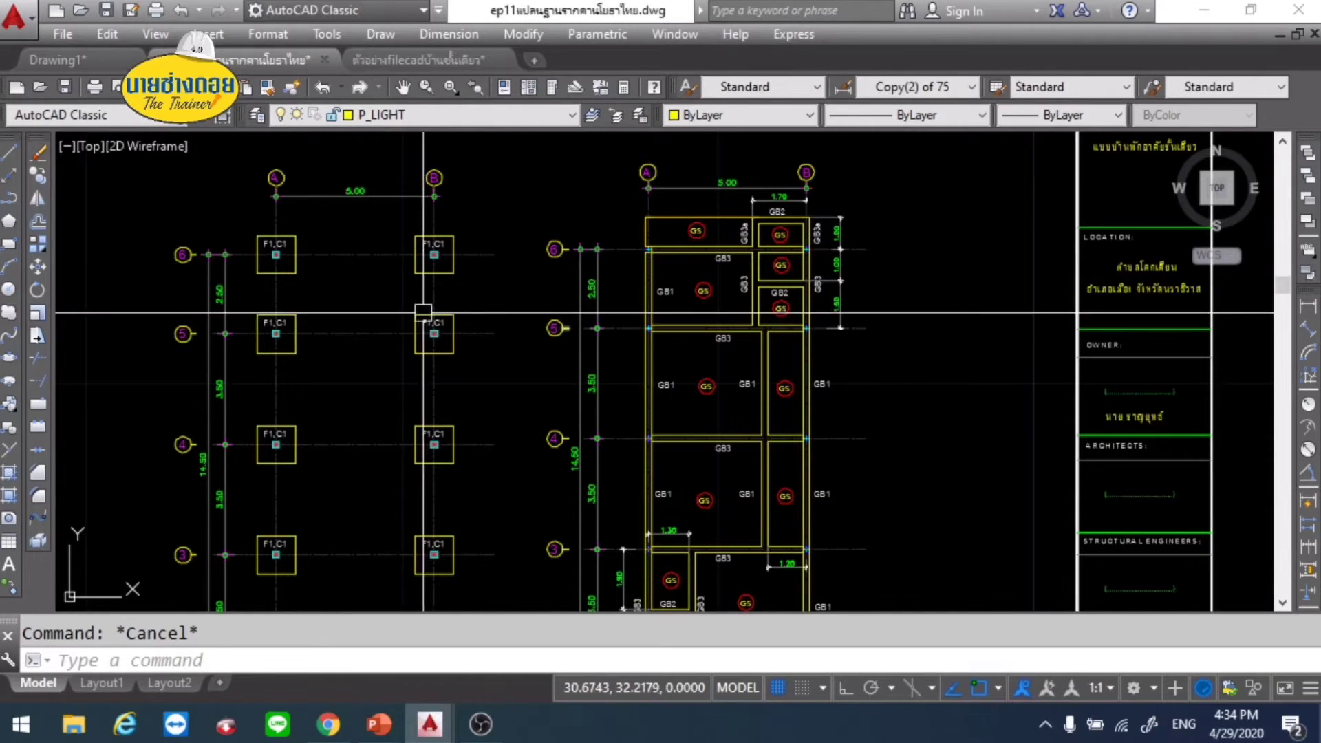
scroll(422, 289, down, 2)
scroll(423, 261, down, 2)
scroll(429, 255, up, 2)
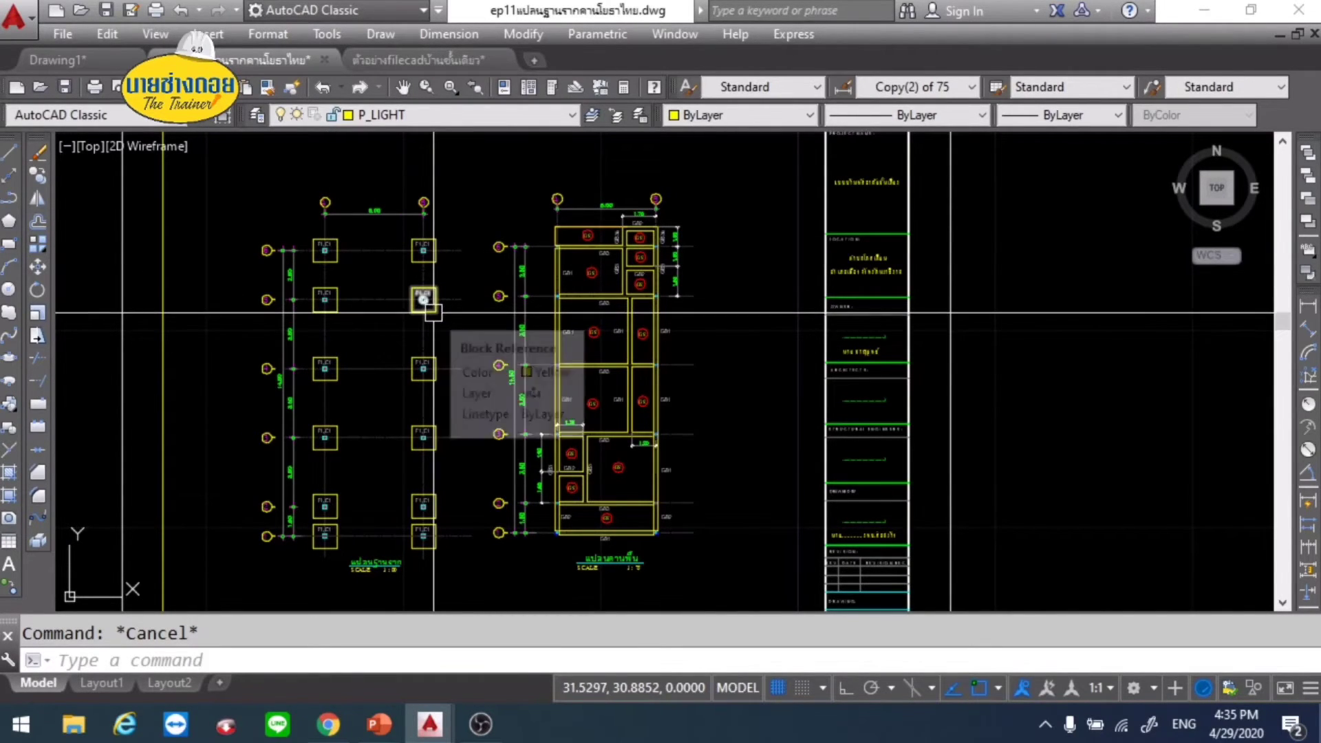
scroll(421, 294, up, 3)
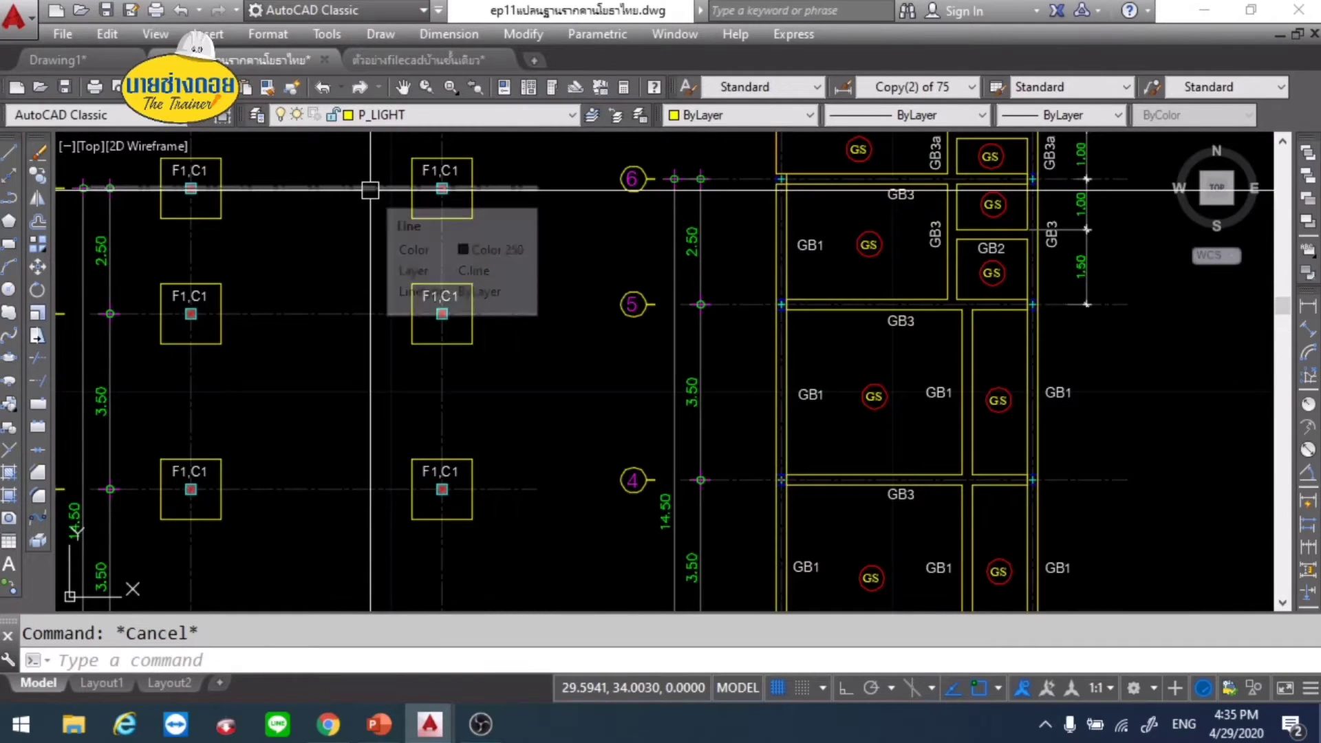
scroll(371, 190, down, 2)
scroll(373, 191, down, 1)
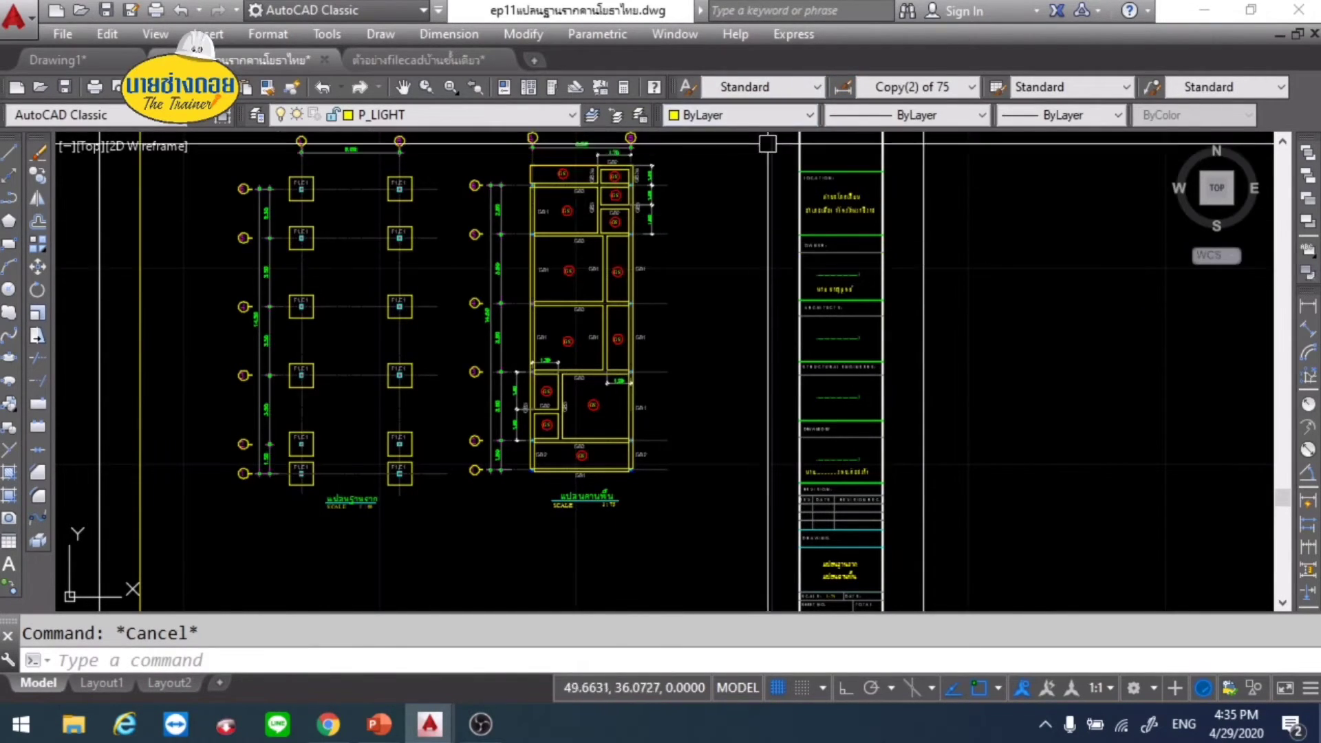
Step: Check a line's layer and colour and which dimension style is current
click(261, 285)
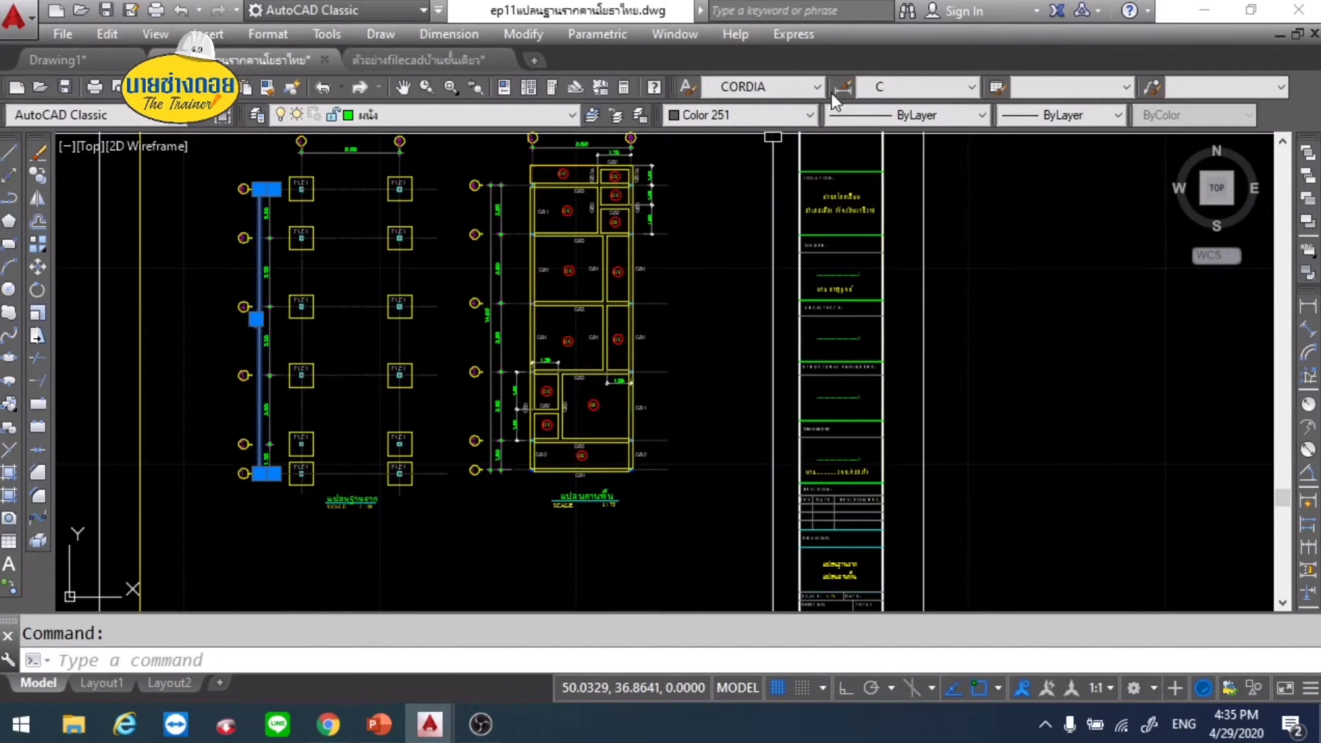
scroll(879, 200, up, 2)
key(Escape)
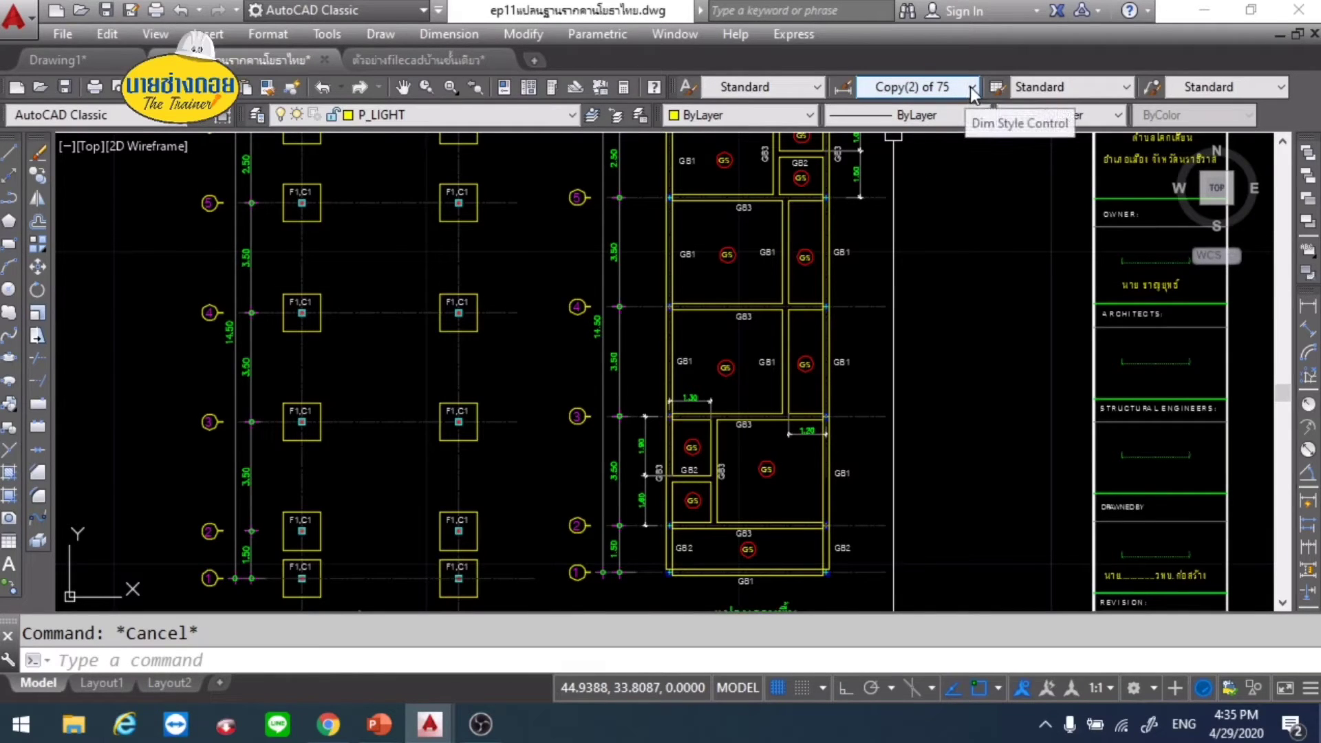
click(924, 89)
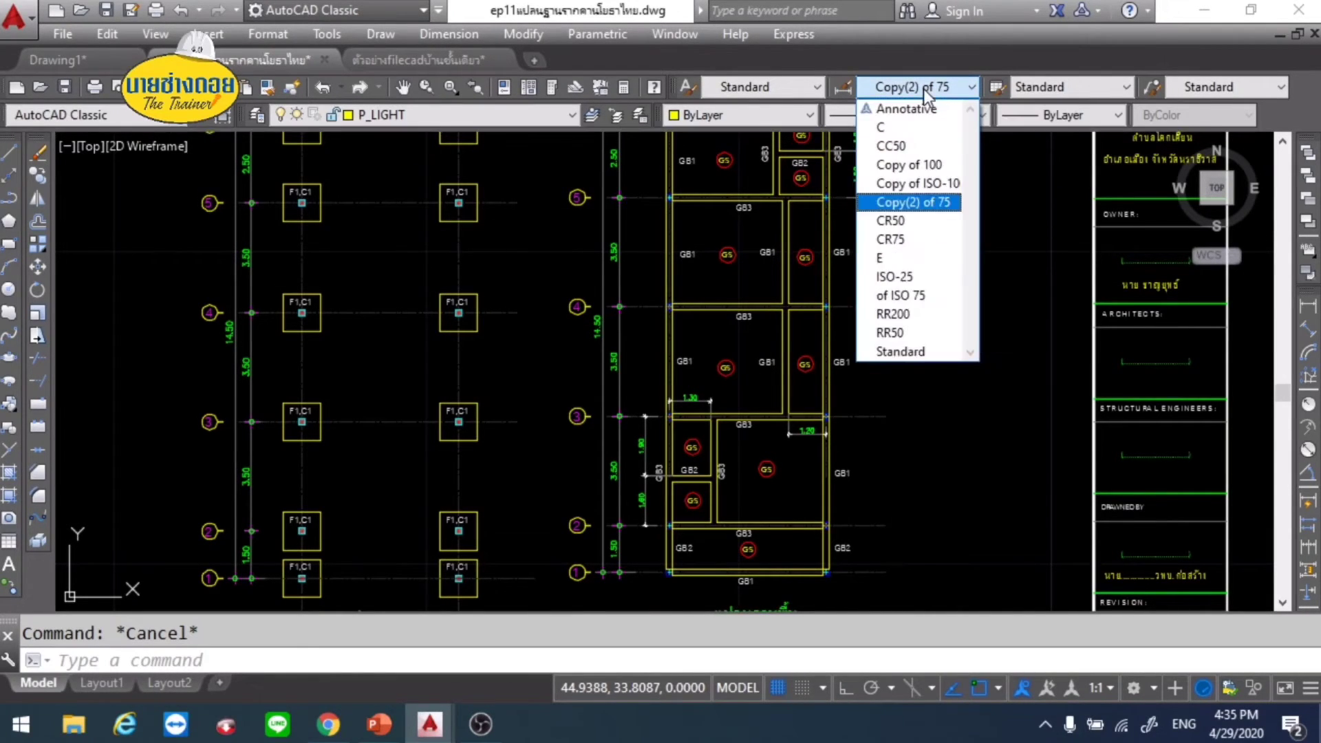
click(923, 89)
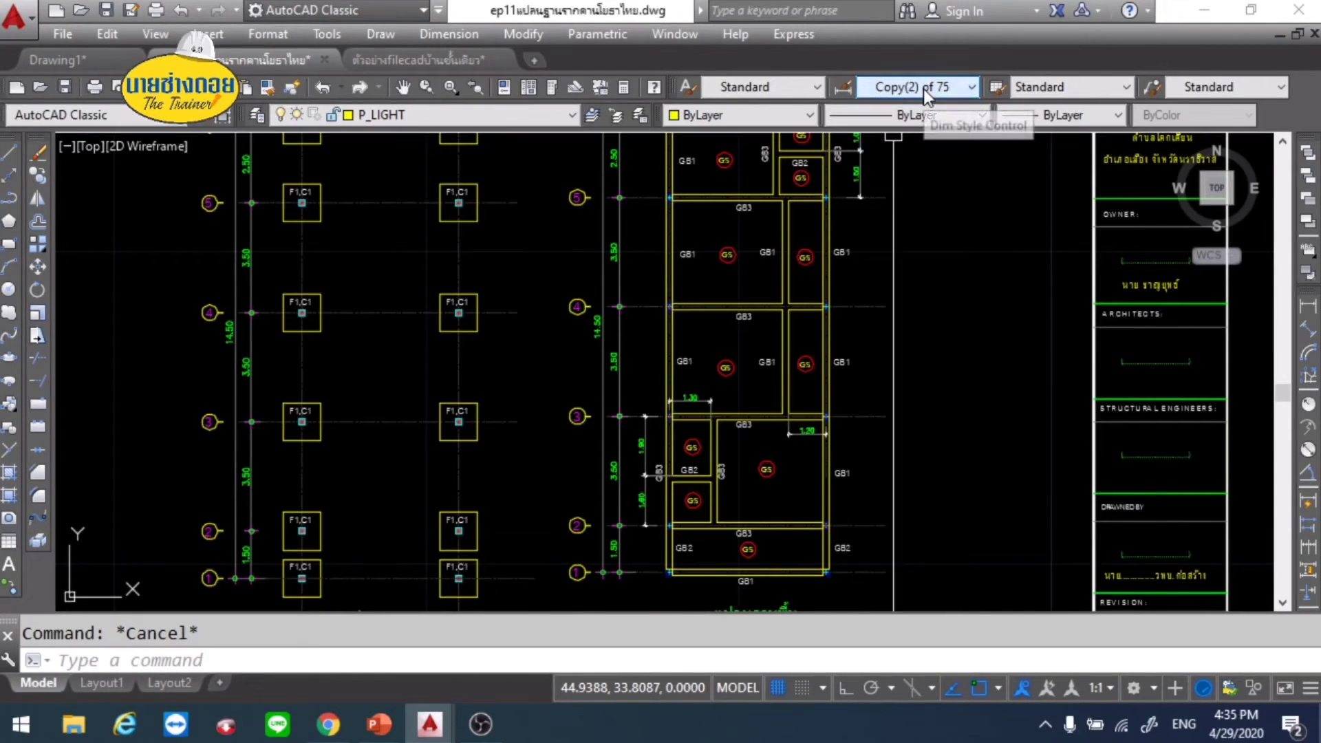
Step: Give Copy(2) of 75 a 0.18 mm dimension-line lineweight and make it current
click(842, 88)
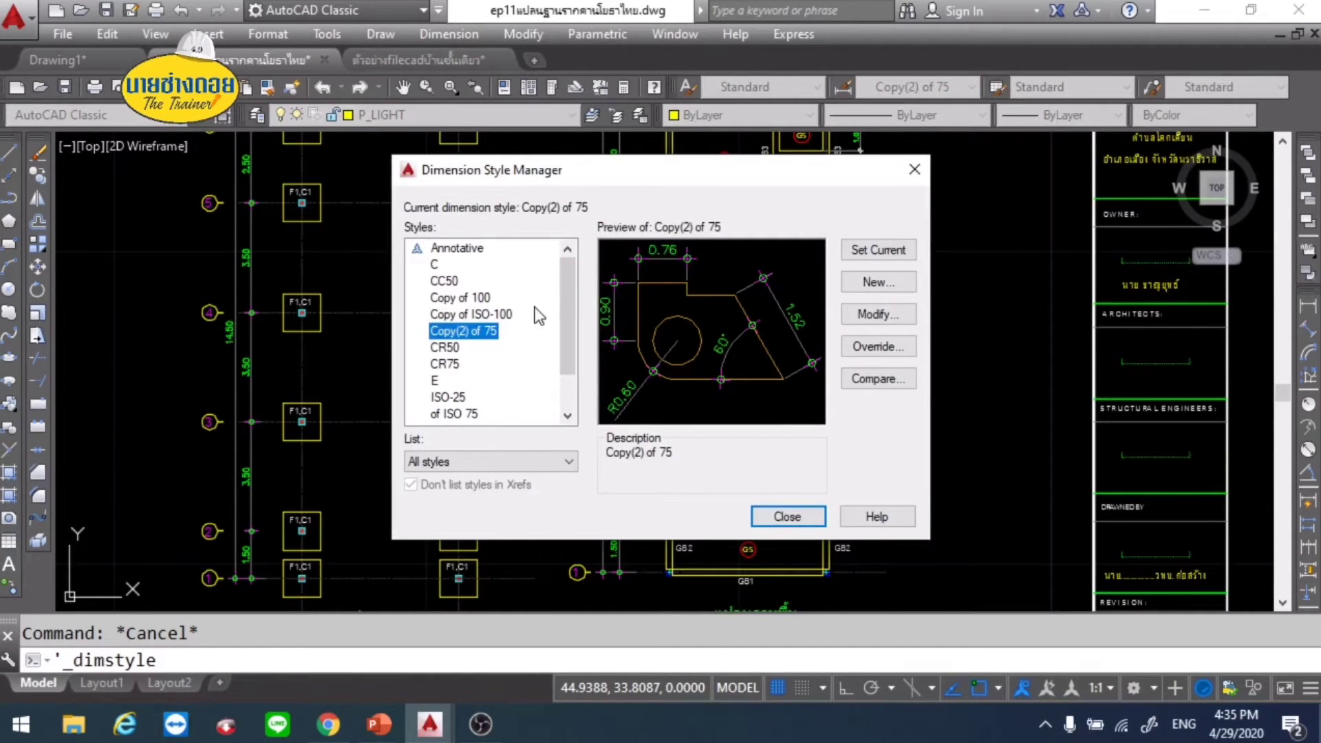
click(877, 315)
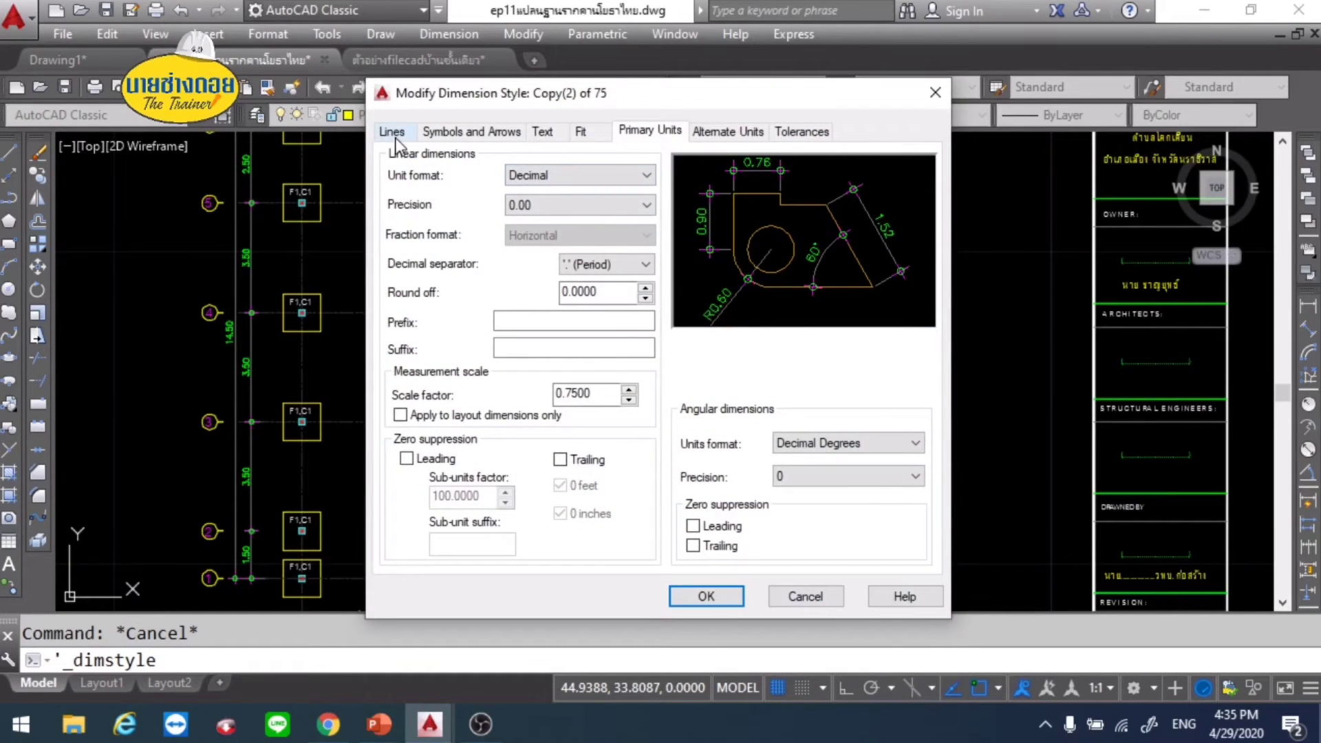
click(392, 131)
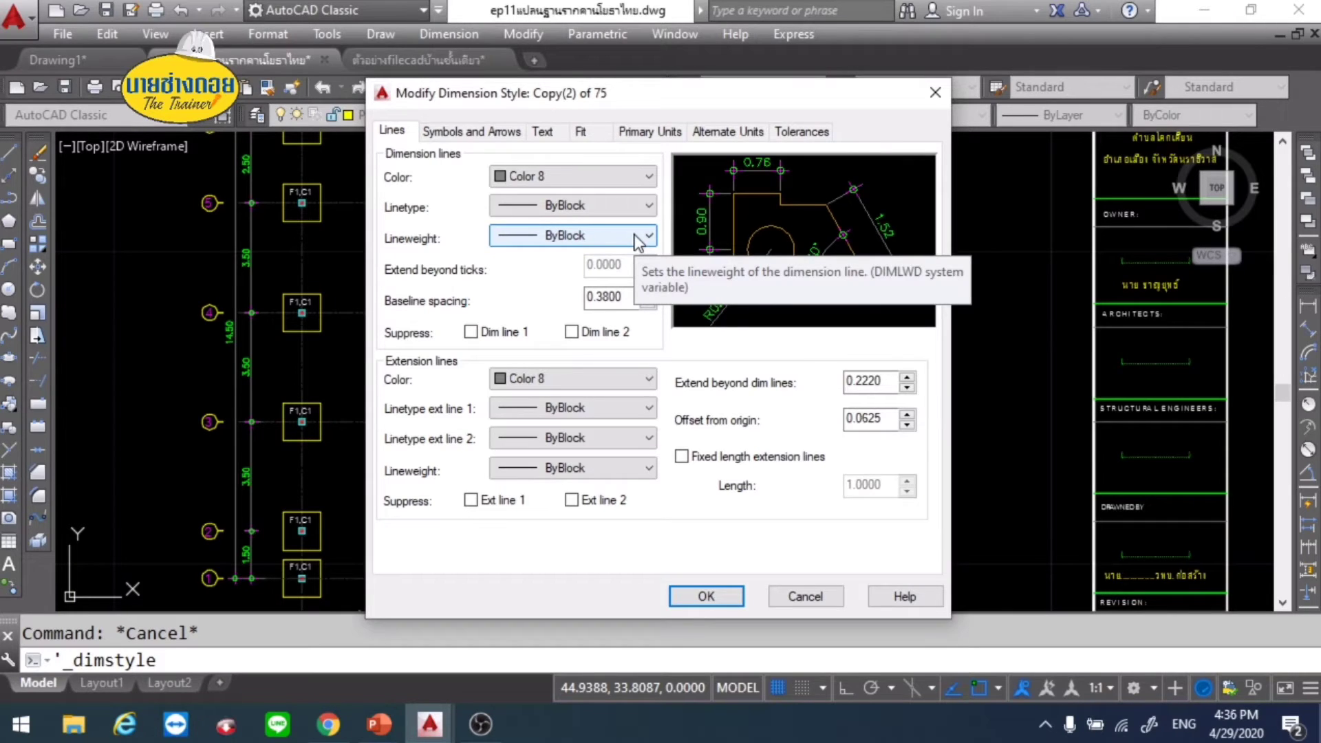
click(637, 237)
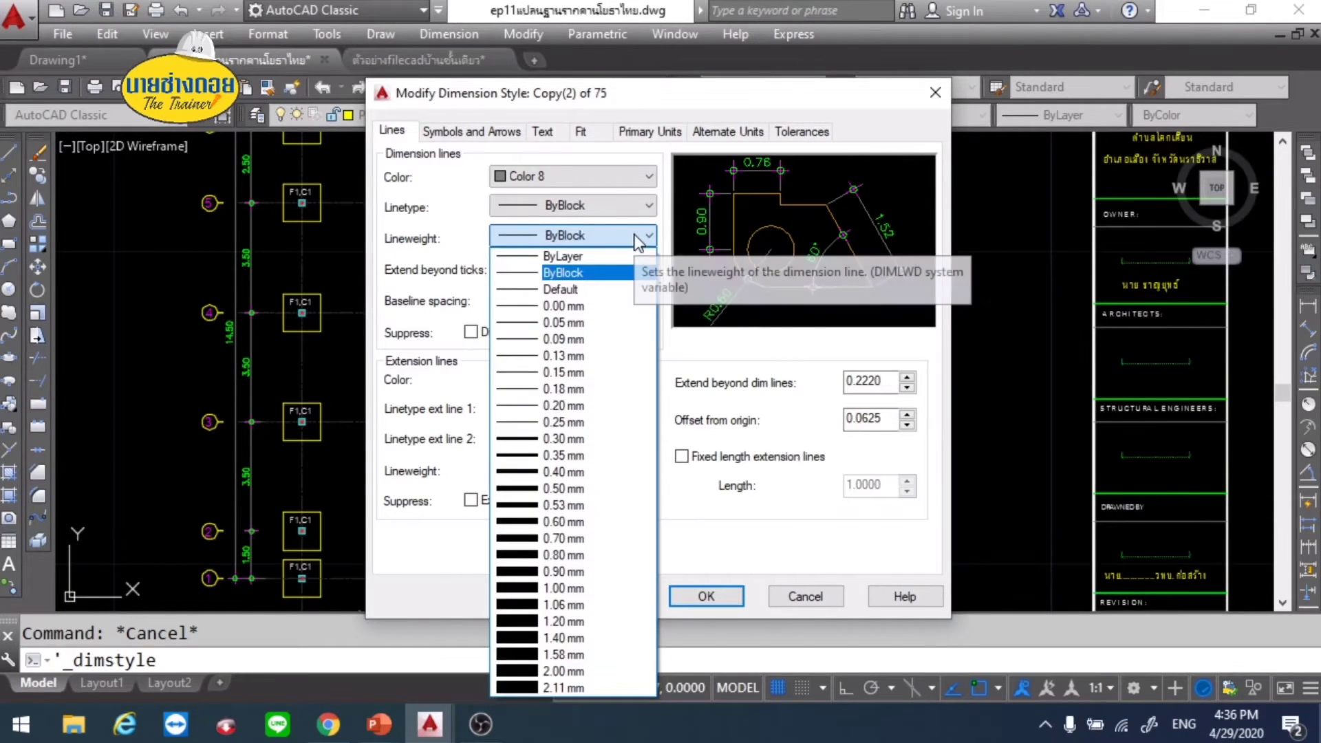
click(599, 388)
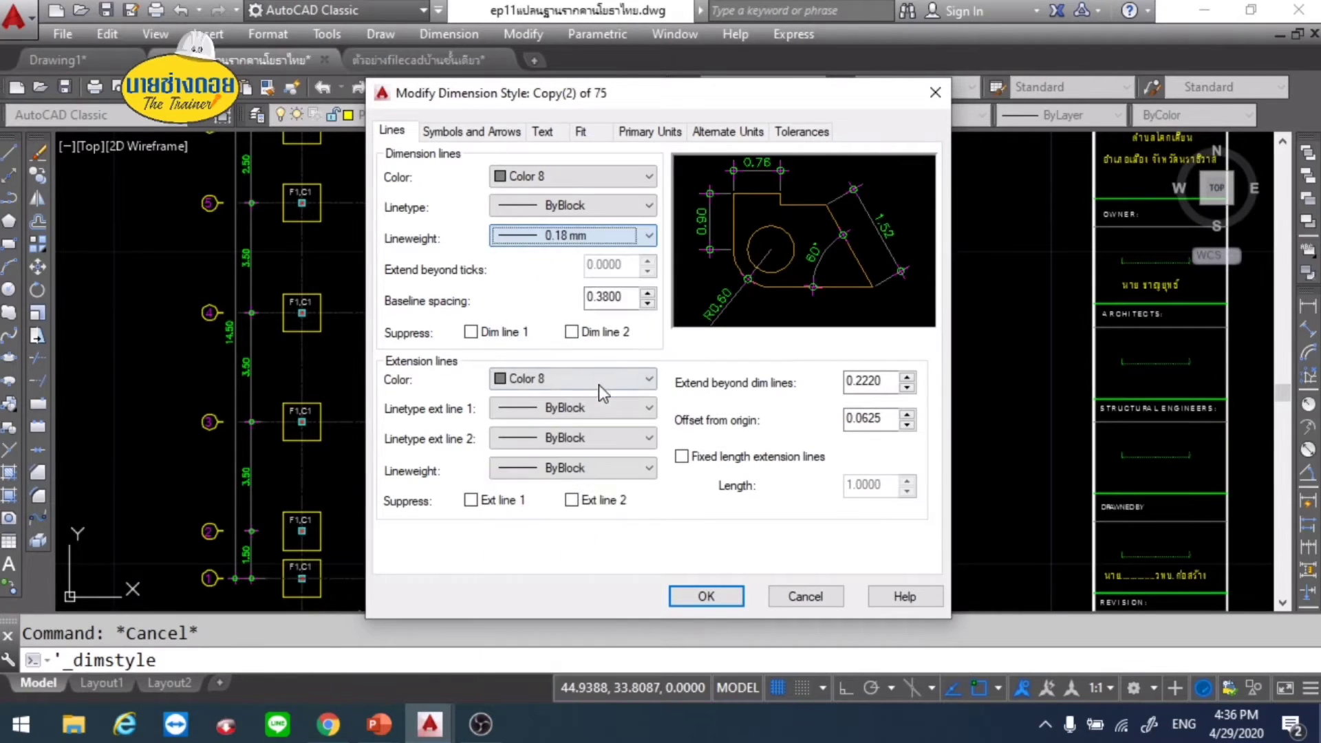
click(707, 596)
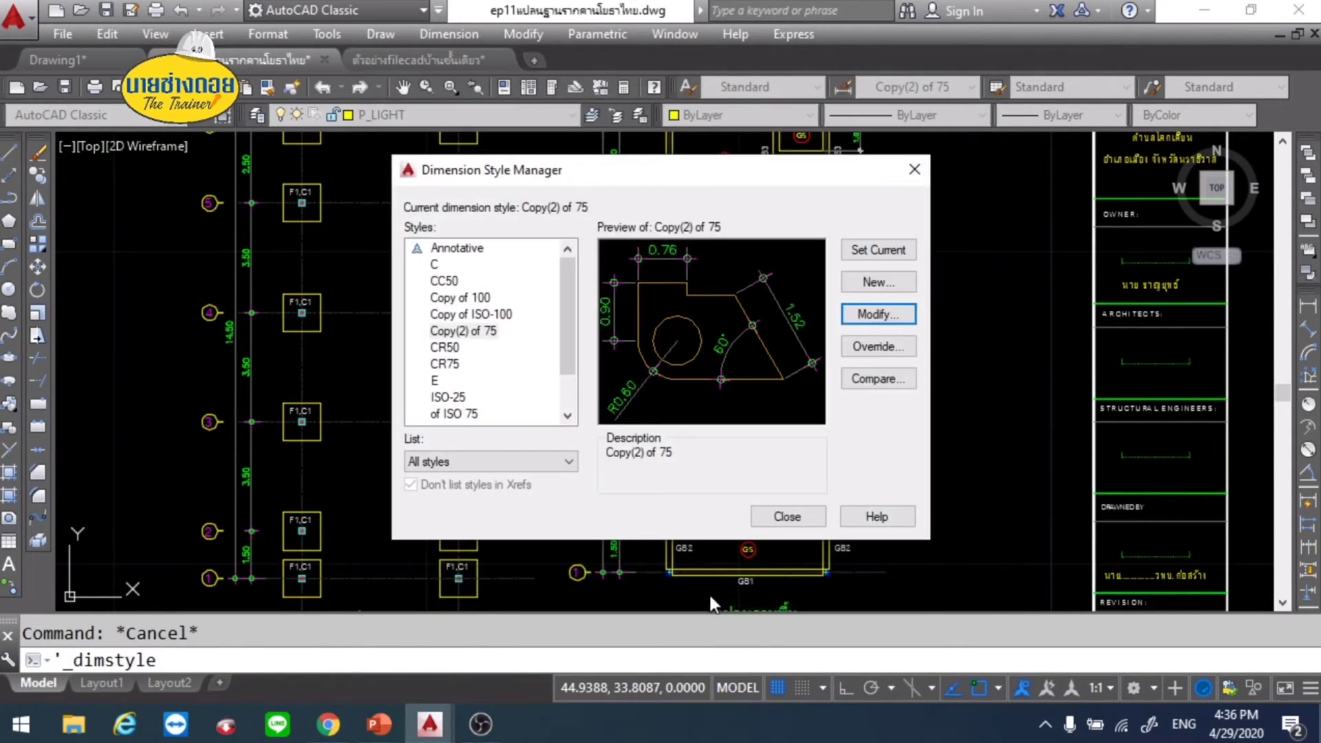
click(874, 253)
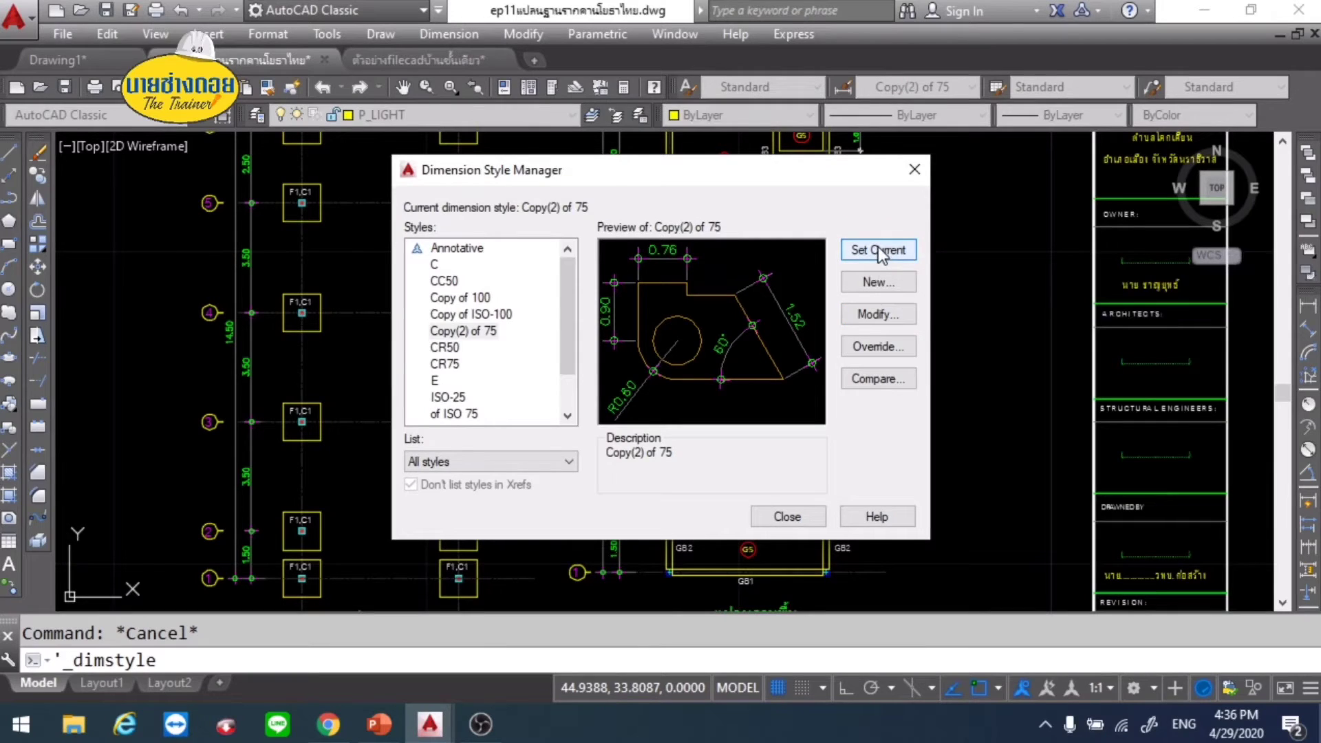
click(907, 170)
Step: Explode the first F1,C1 column block
scroll(571, 255, down, 2)
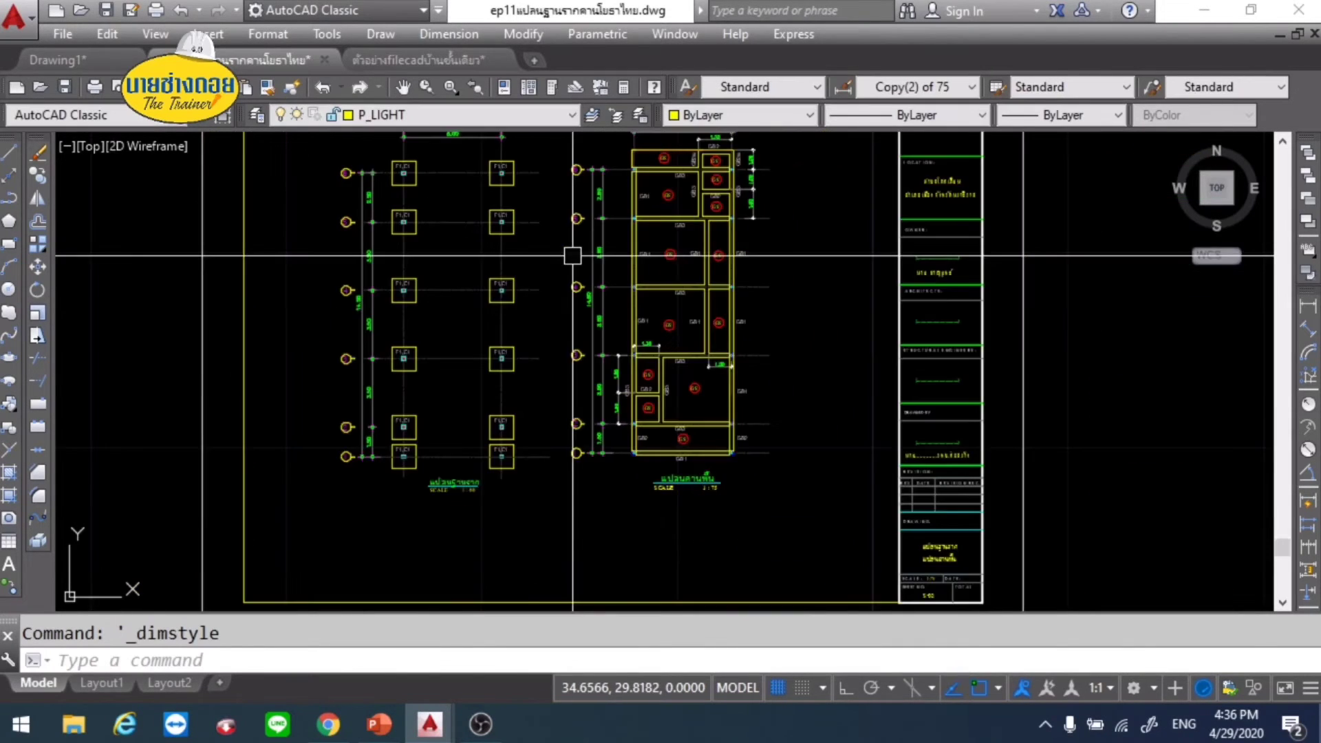
scroll(503, 253, up, 2)
scroll(501, 253, down, 2)
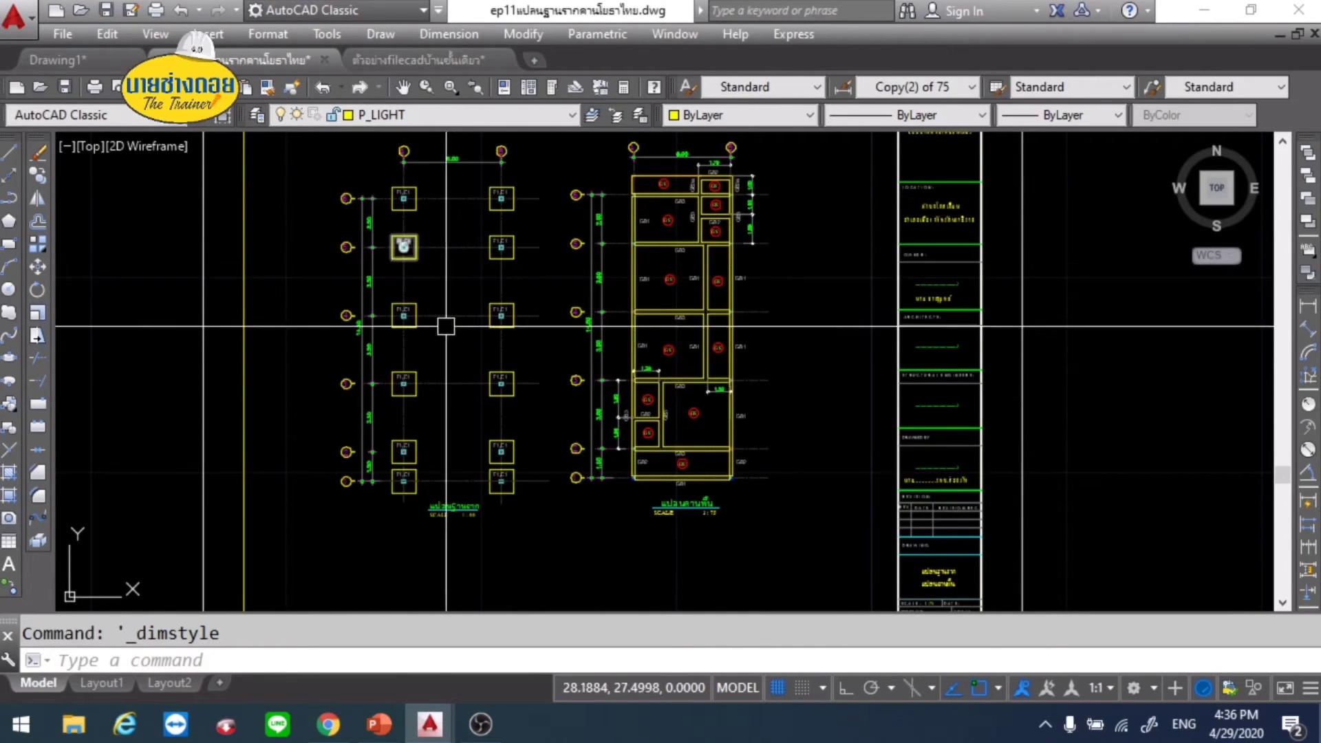
scroll(501, 315, up, 7)
scroll(509, 303, up, 3)
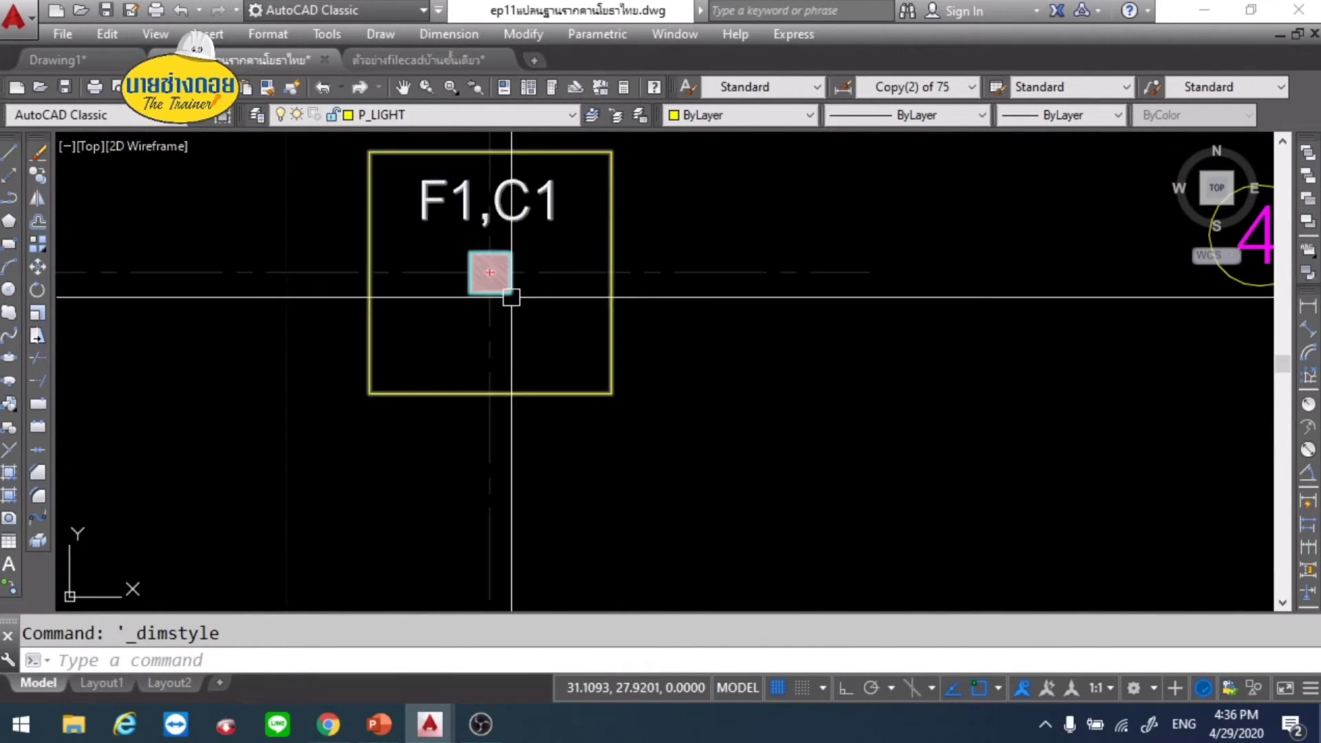
click(626, 306)
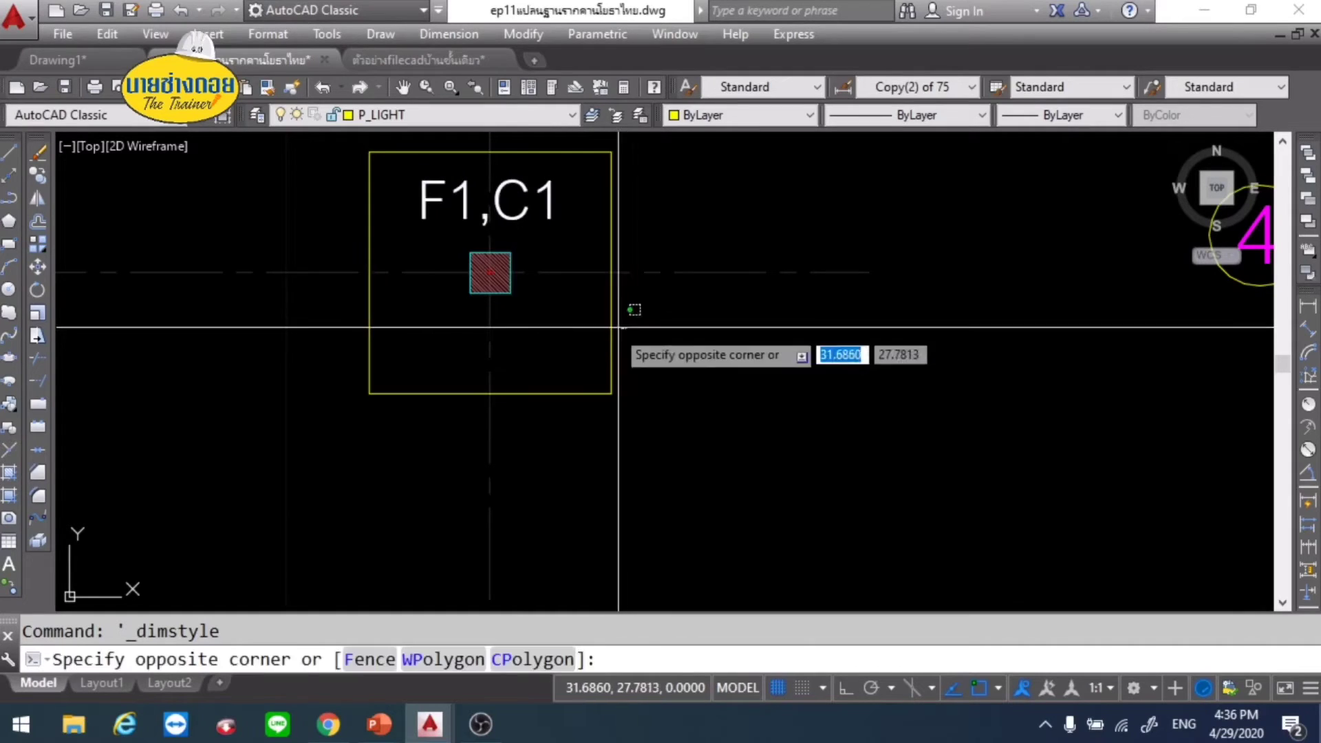
text(x)
key(Return)
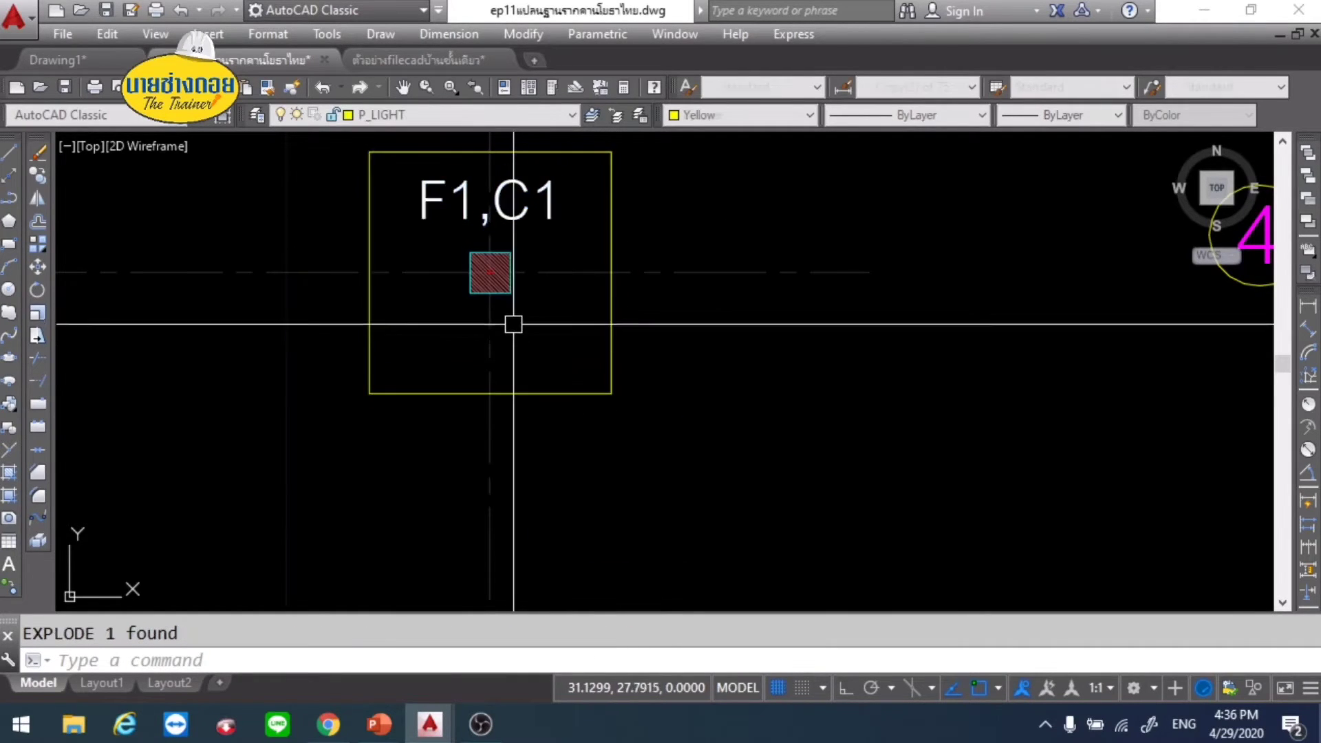
Step: Select the neighbouring and grid-6 F1,C1 footings
scroll(516, 319, down, 2)
scroll(523, 319, down, 2)
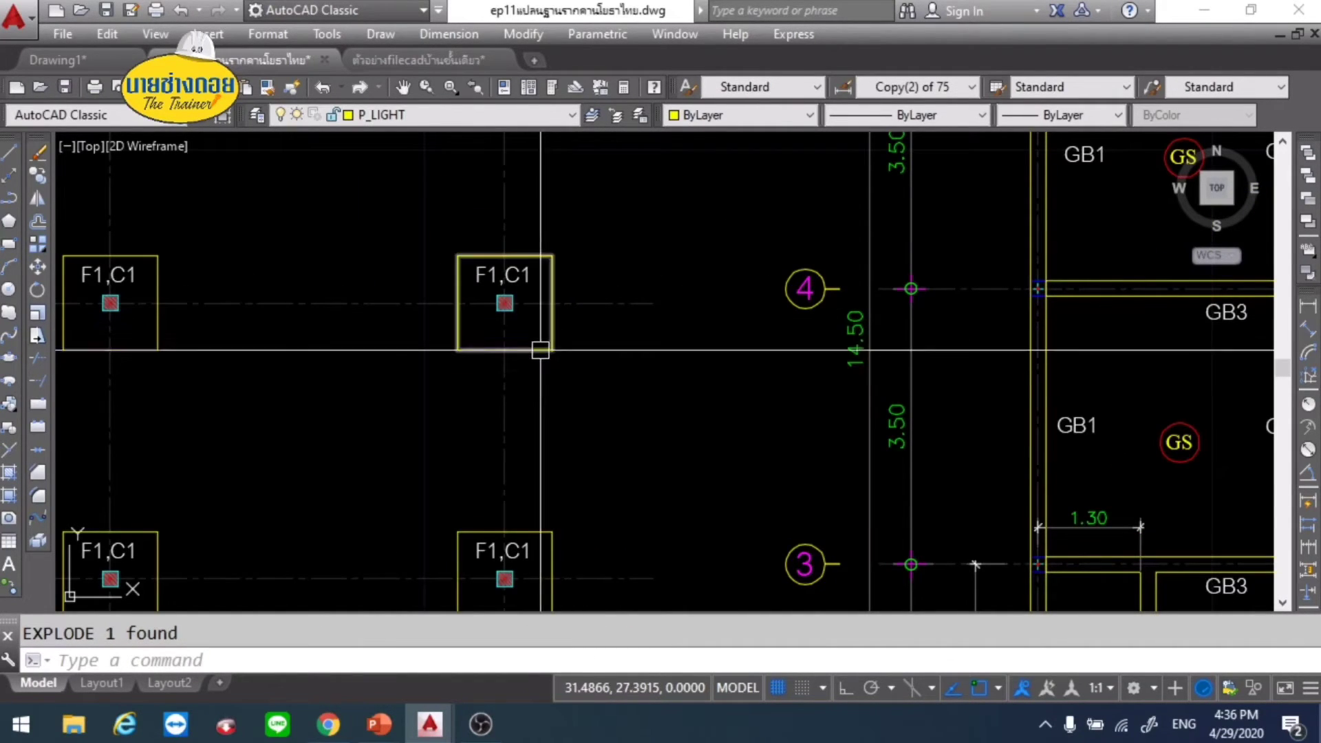
middle_drag(348, 339, 539, 348)
click(485, 261)
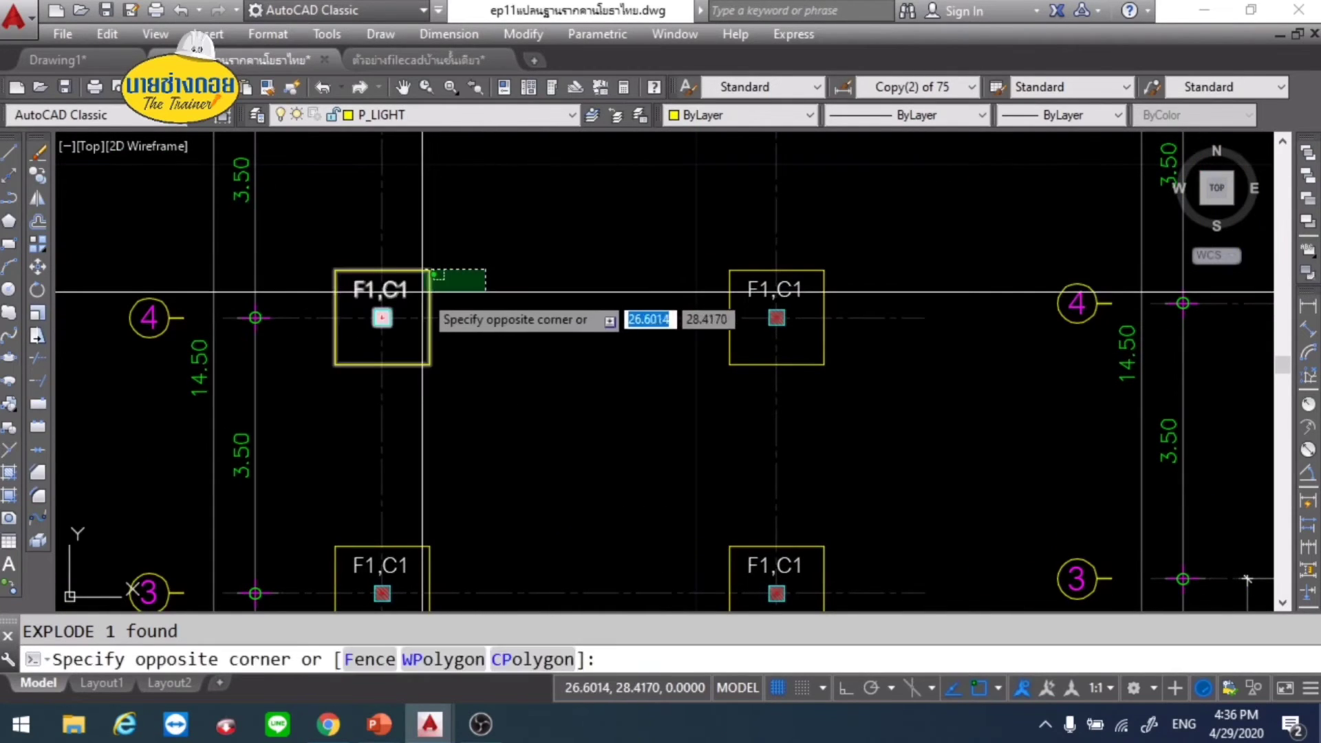
click(382, 313)
scroll(495, 383, down, 2)
scroll(495, 383, down, 1)
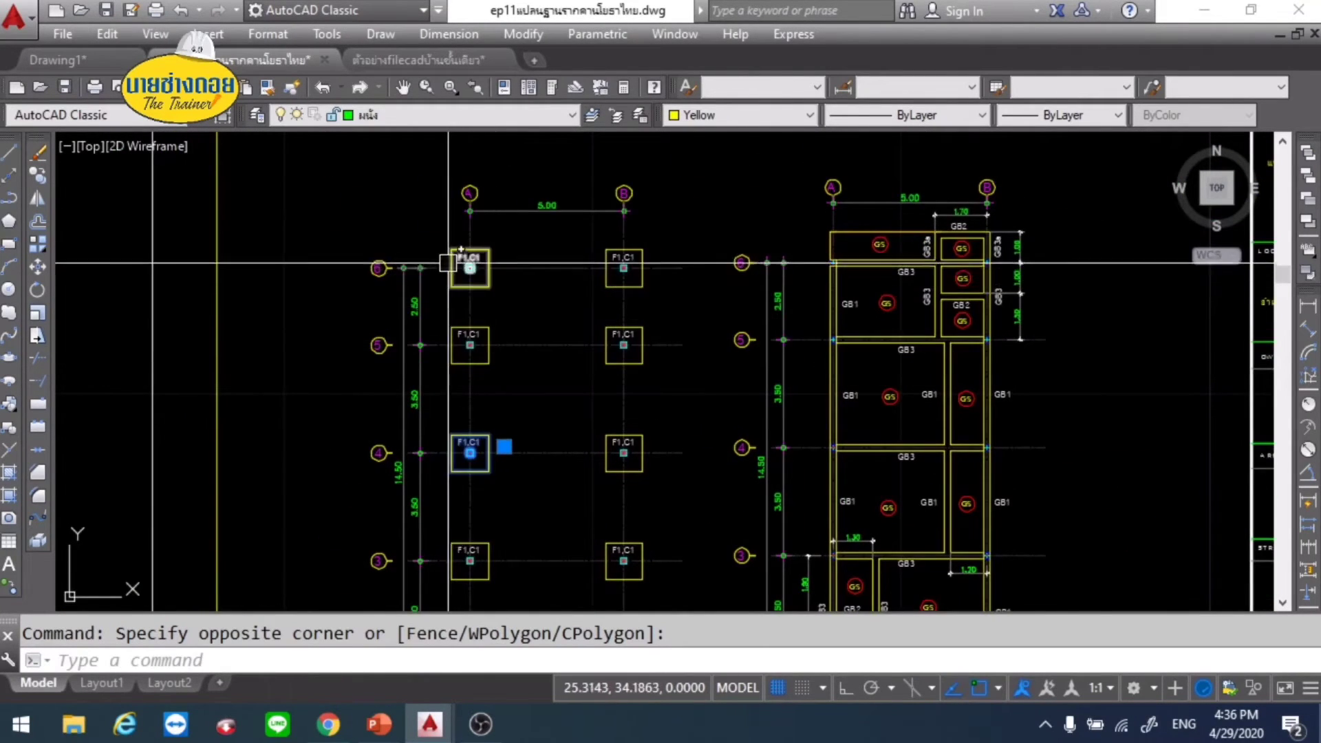
scroll(468, 265, up, 4)
click(443, 219)
click(596, 348)
Step: Add the left-column and column-B footings to the selection and explode them
click(440, 355)
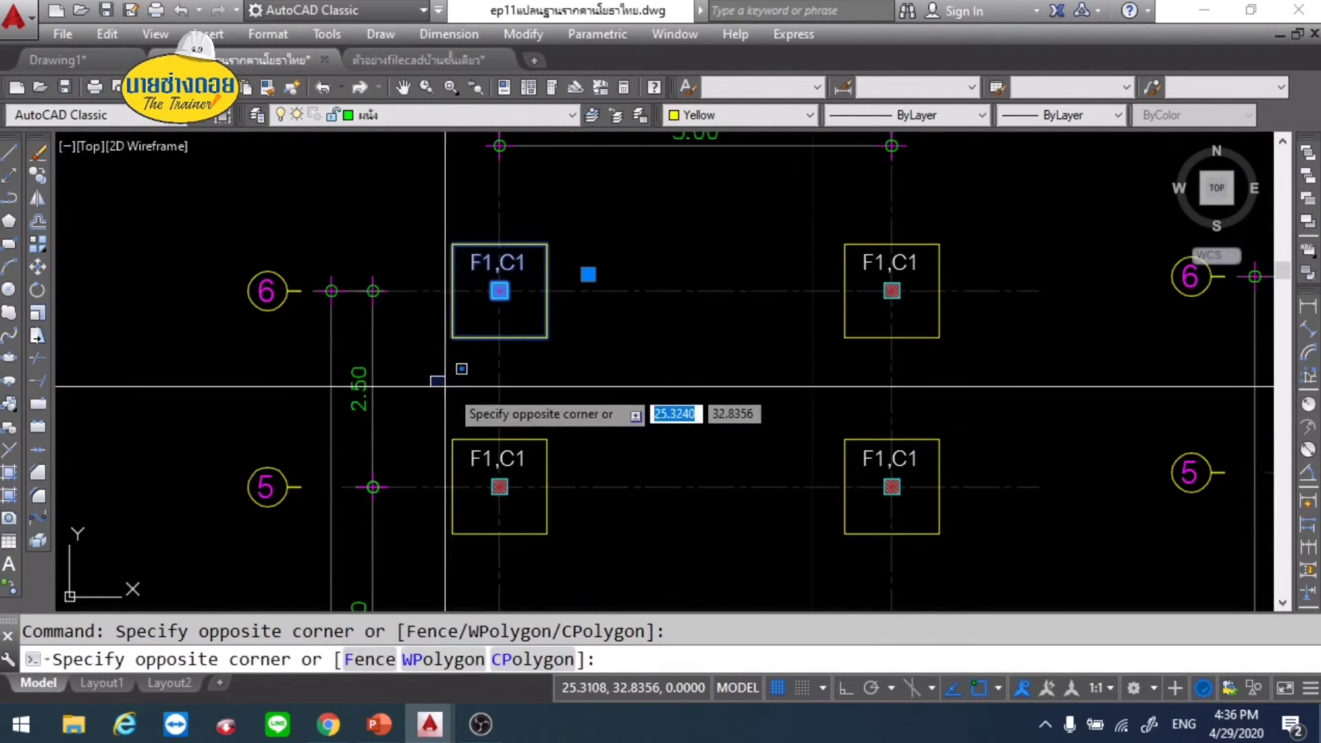
scroll(441, 364, down, 3)
click(550, 571)
click(589, 319)
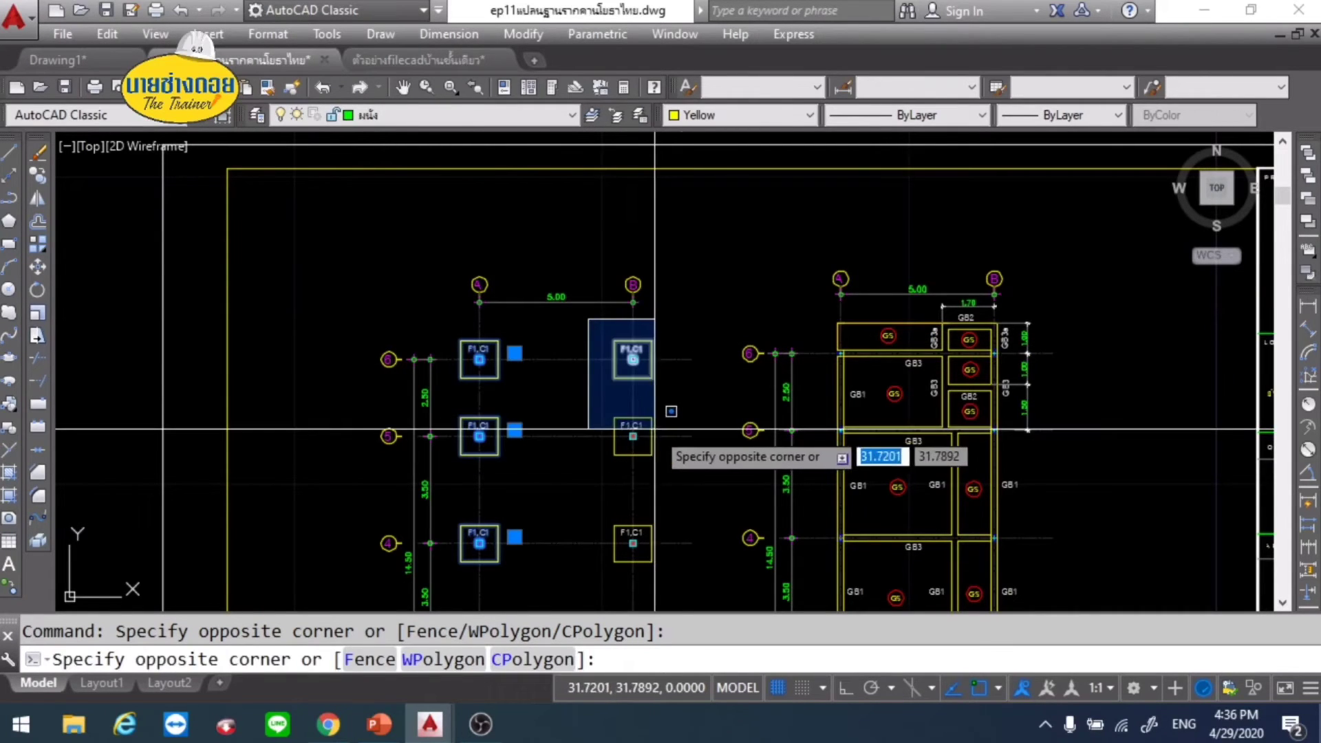
click(664, 486)
middle_drag(664, 487, 630, 343)
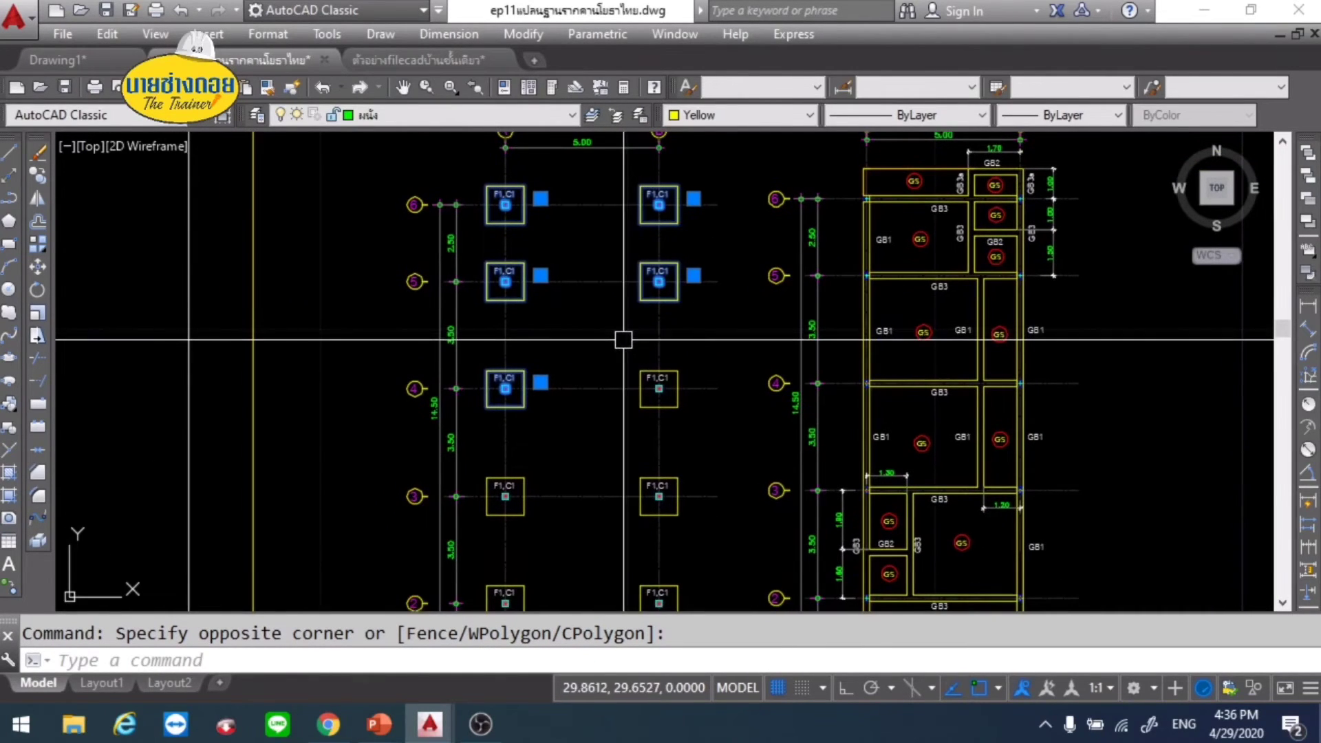
text(X)
key(Return)
Step: Window-select the four lower footings and explode them with X
scroll(591, 397, down, 5)
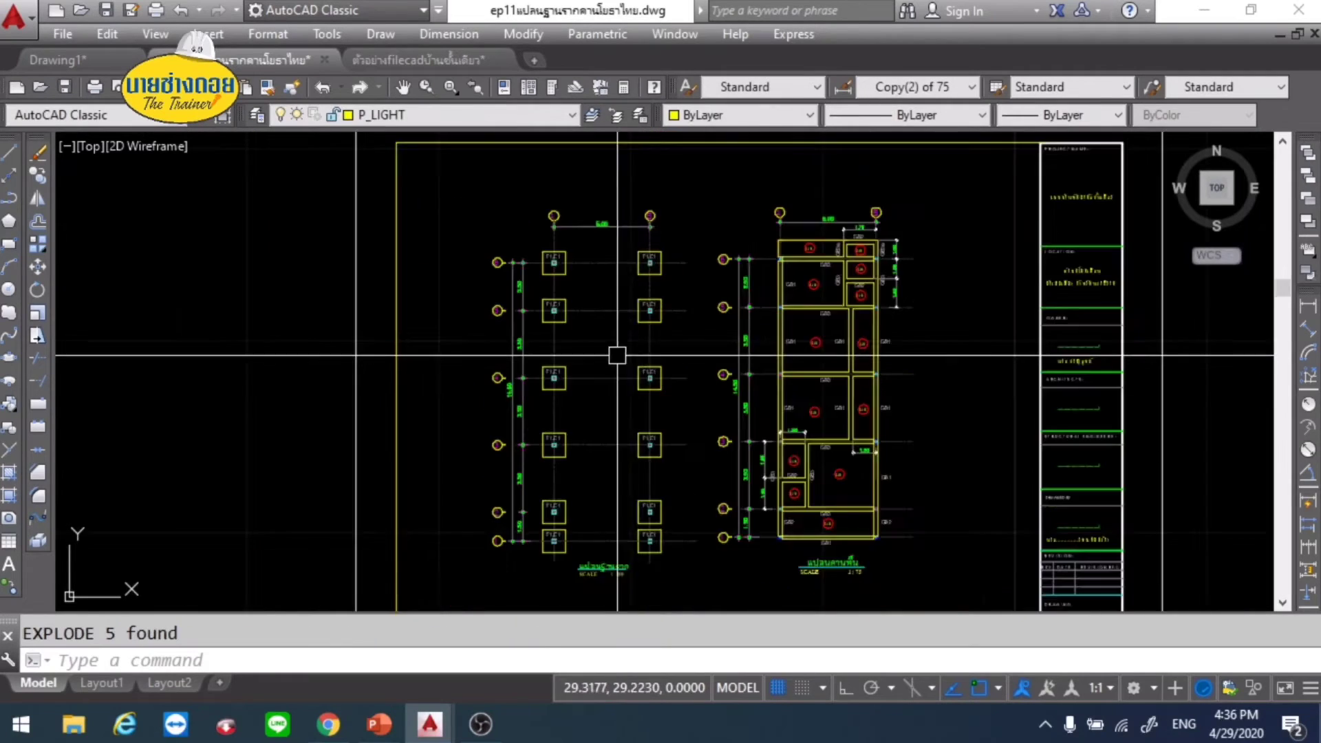
scroll(590, 398, up, 4)
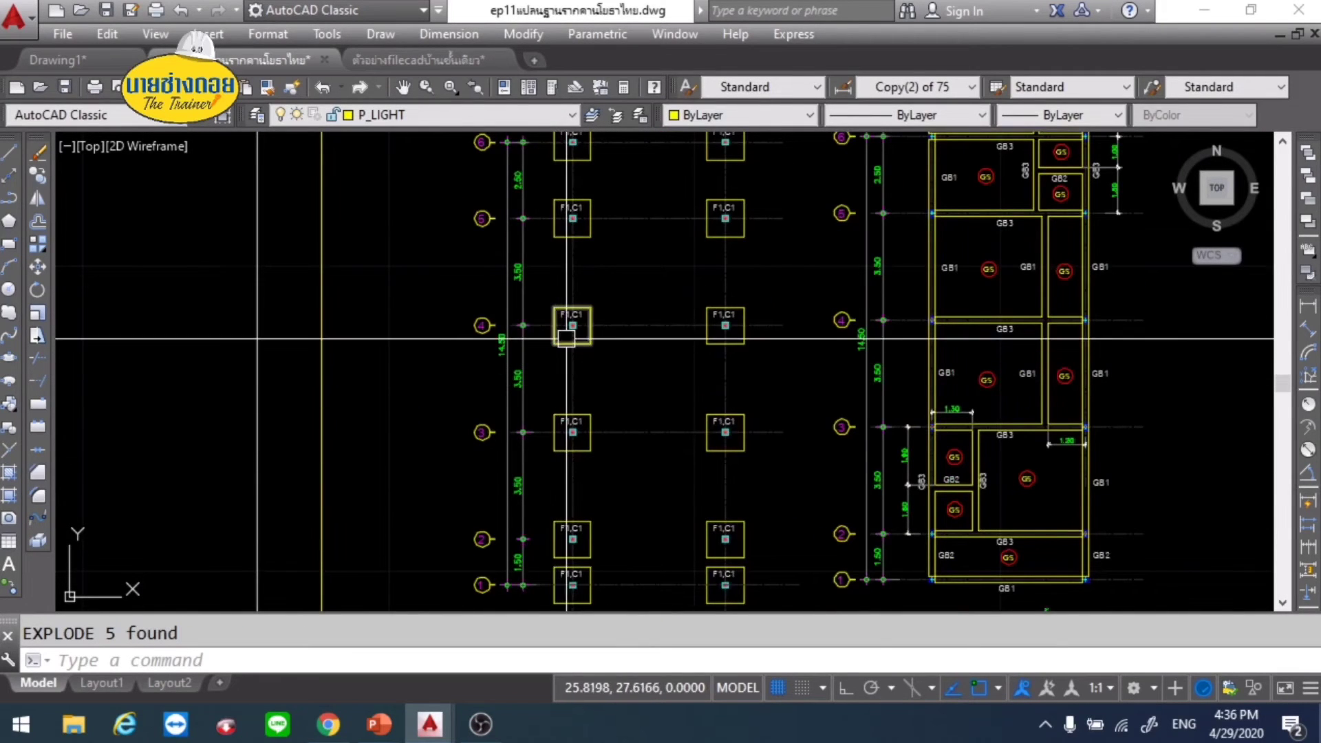
click(543, 370)
middle_drag(598, 483, 561, 348)
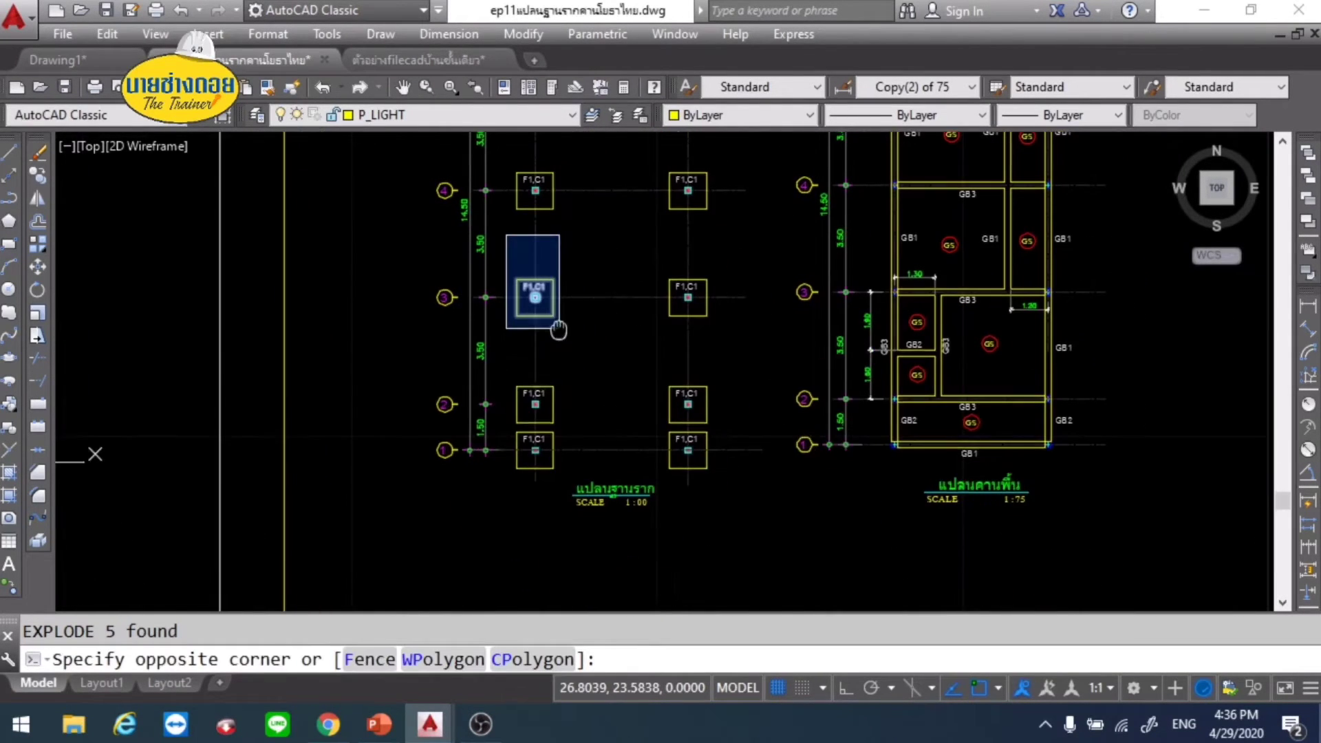
click(717, 446)
text(x)
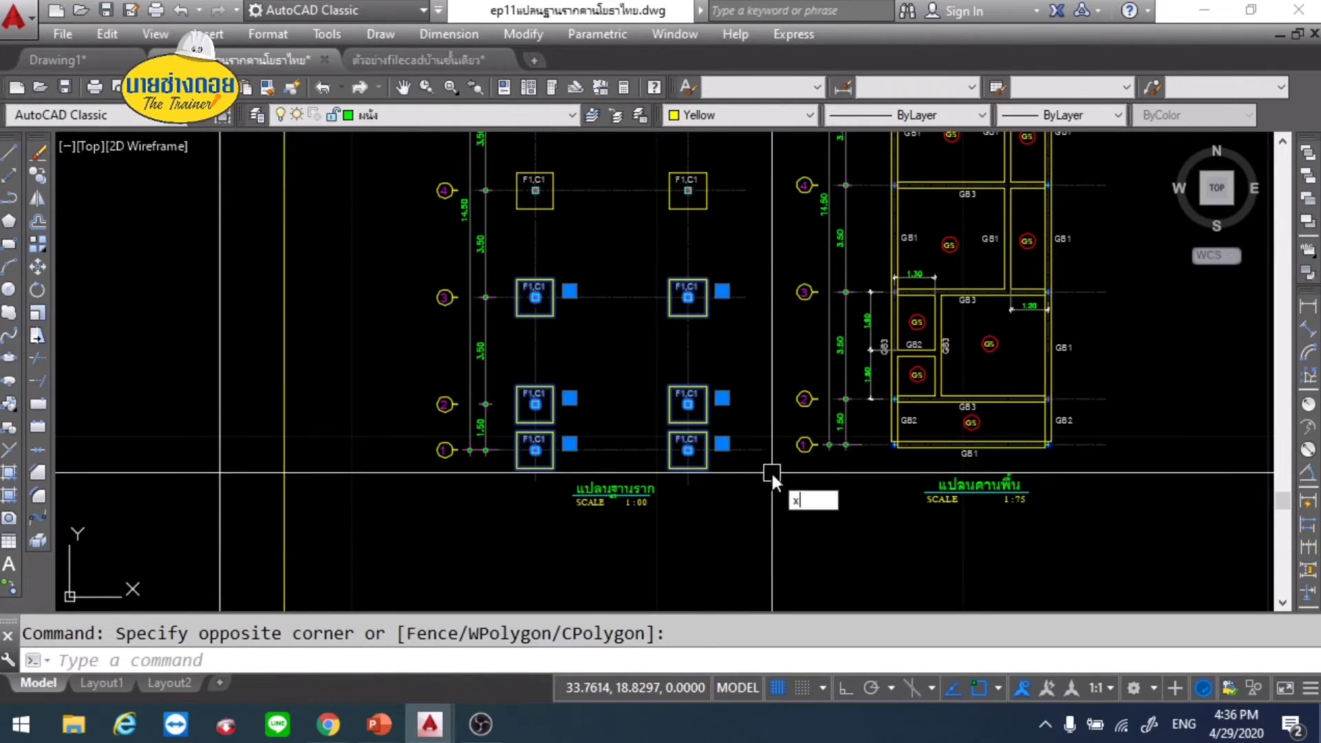
key(Return)
Step: Pan and zoom in on one footing's hatched column
middle_drag(655, 398, 713, 478)
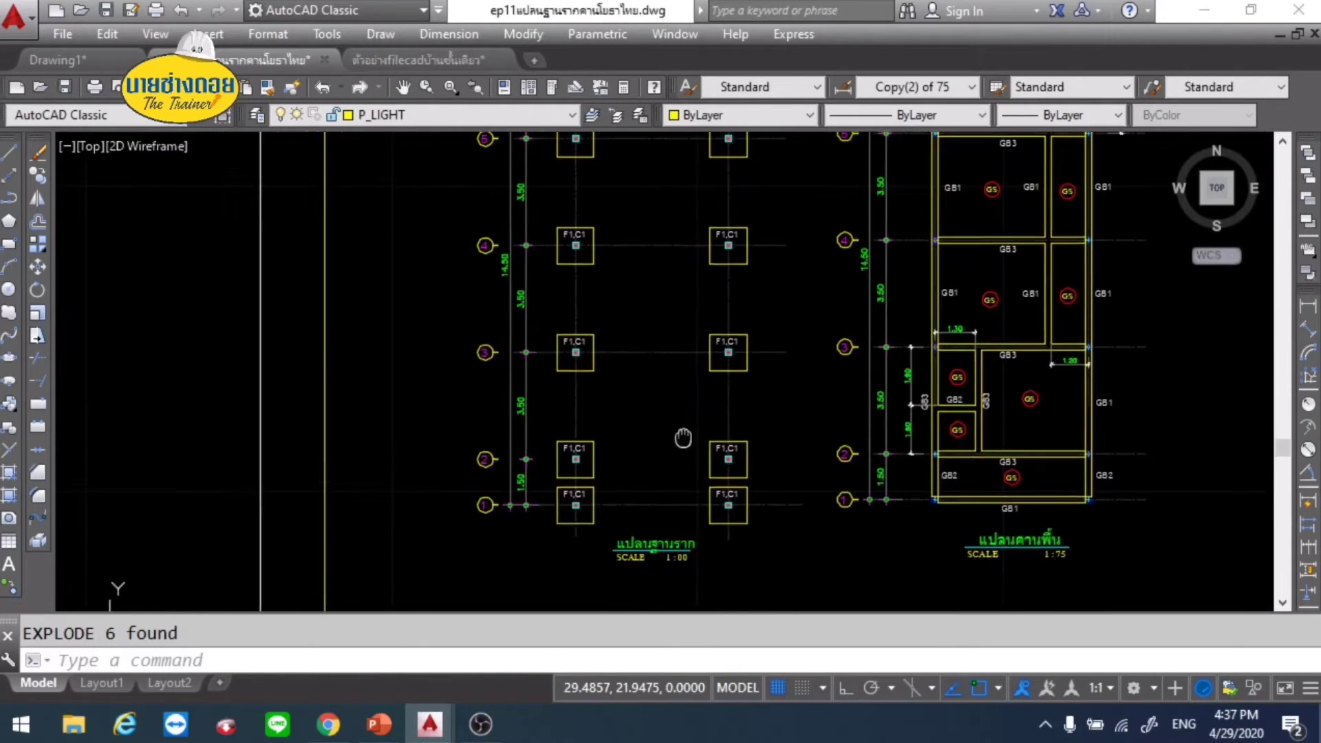
middle_drag(621, 212, 655, 377)
scroll(628, 259, up, 4)
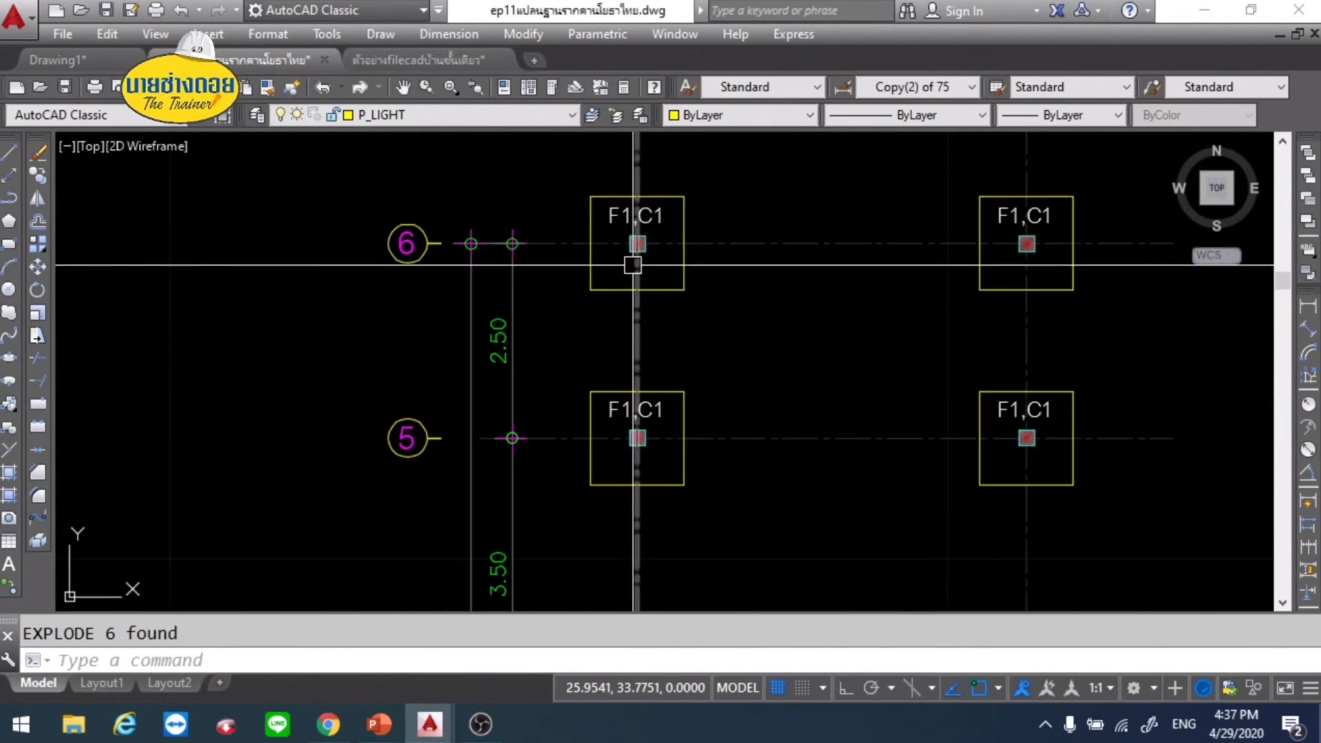
scroll(633, 252, up, 3)
scroll(632, 252, up, 2)
middle_drag(581, 227, 590, 348)
scroll(590, 352, down, 4)
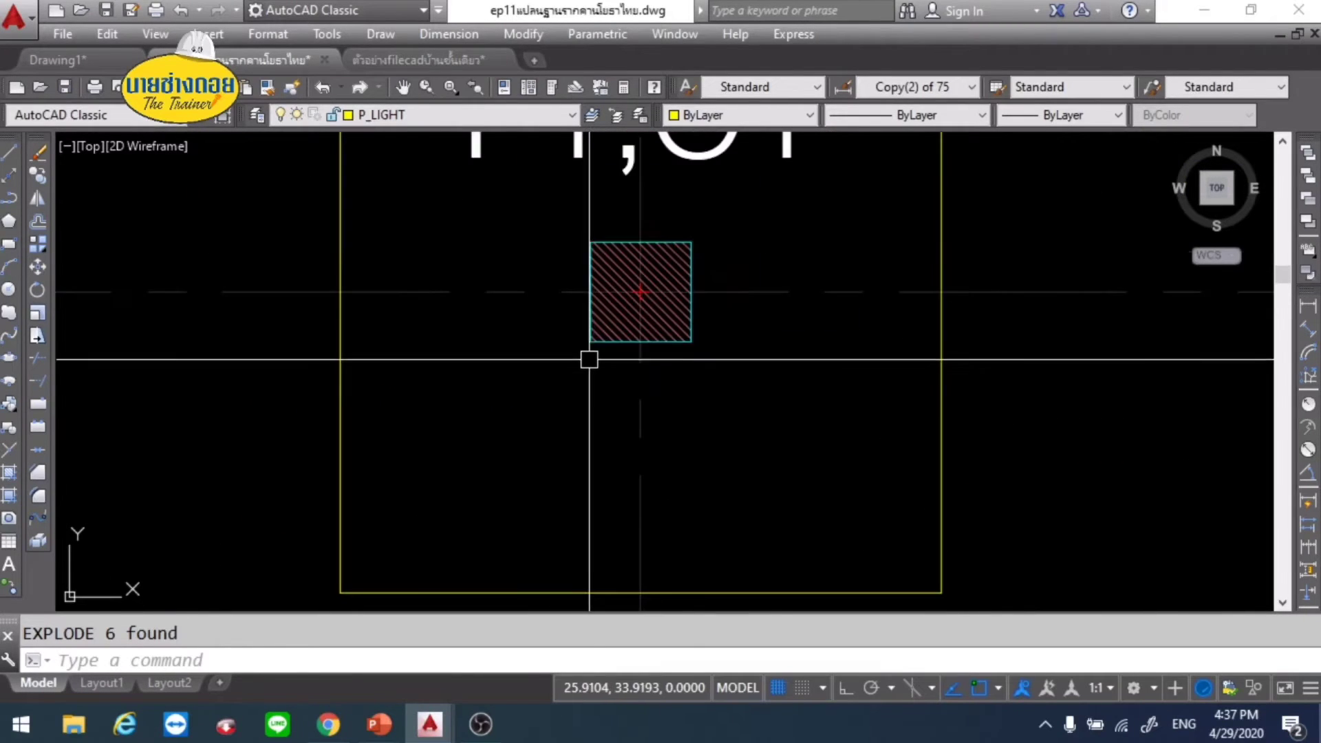
Step: Make one F1,C1 column hatch Magenta, then deselect it
click(528, 216)
click(723, 352)
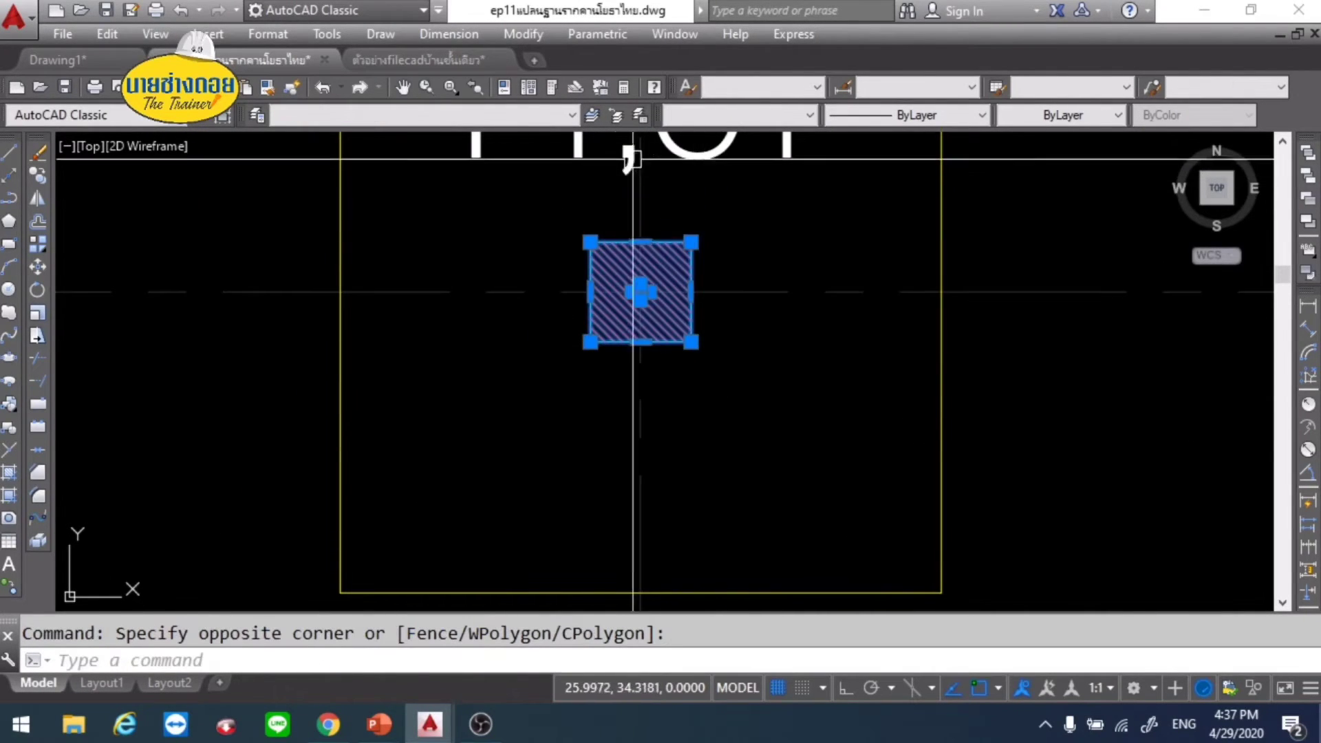
click(703, 114)
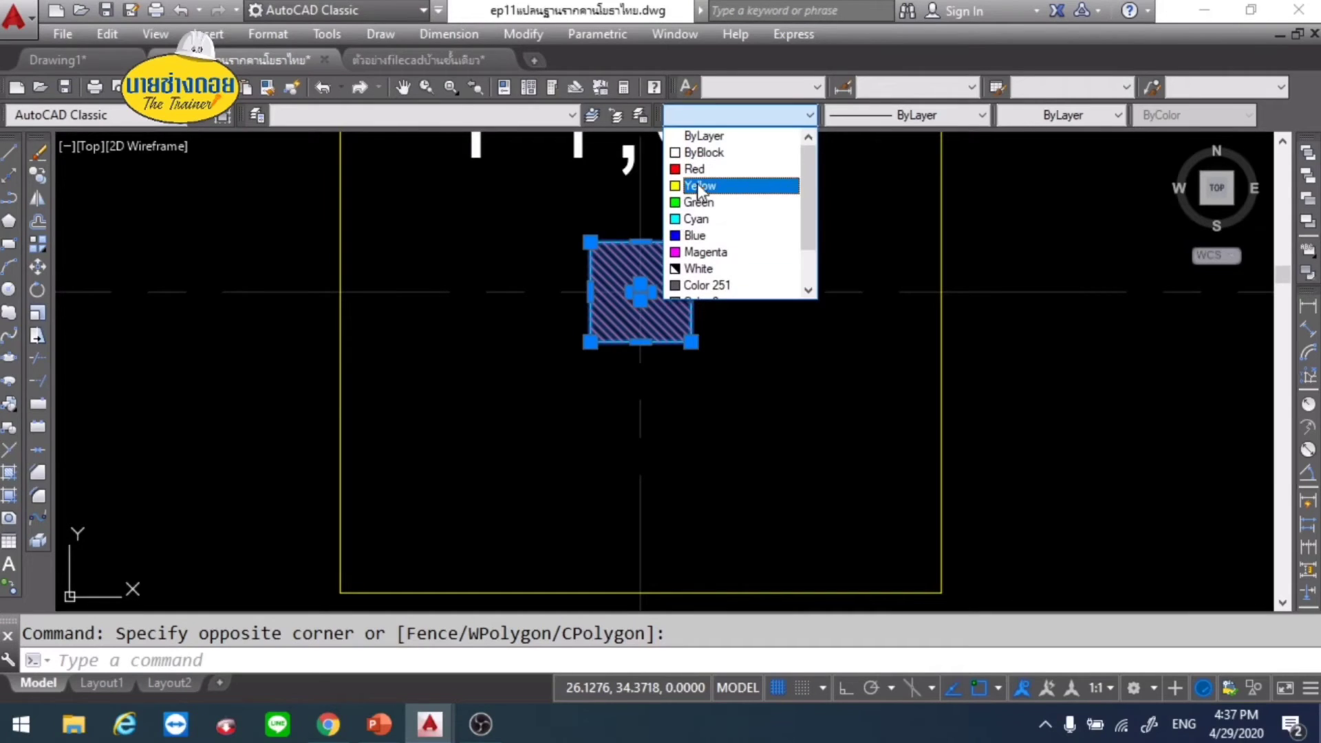
click(705, 252)
scroll(693, 299, down, 2)
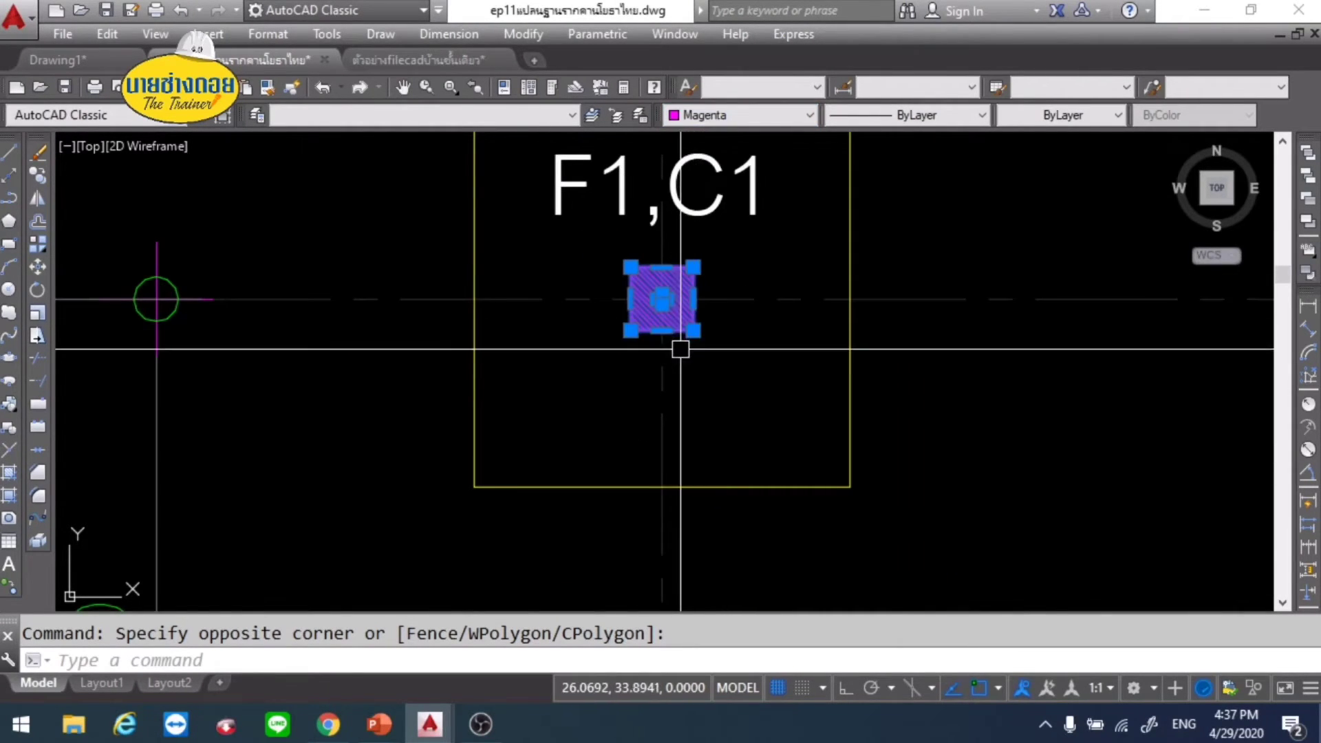
key(Escape)
Step: Match the magenta hatch's properties onto the left F1,C1 footing's column
click(631, 267)
text(ma)
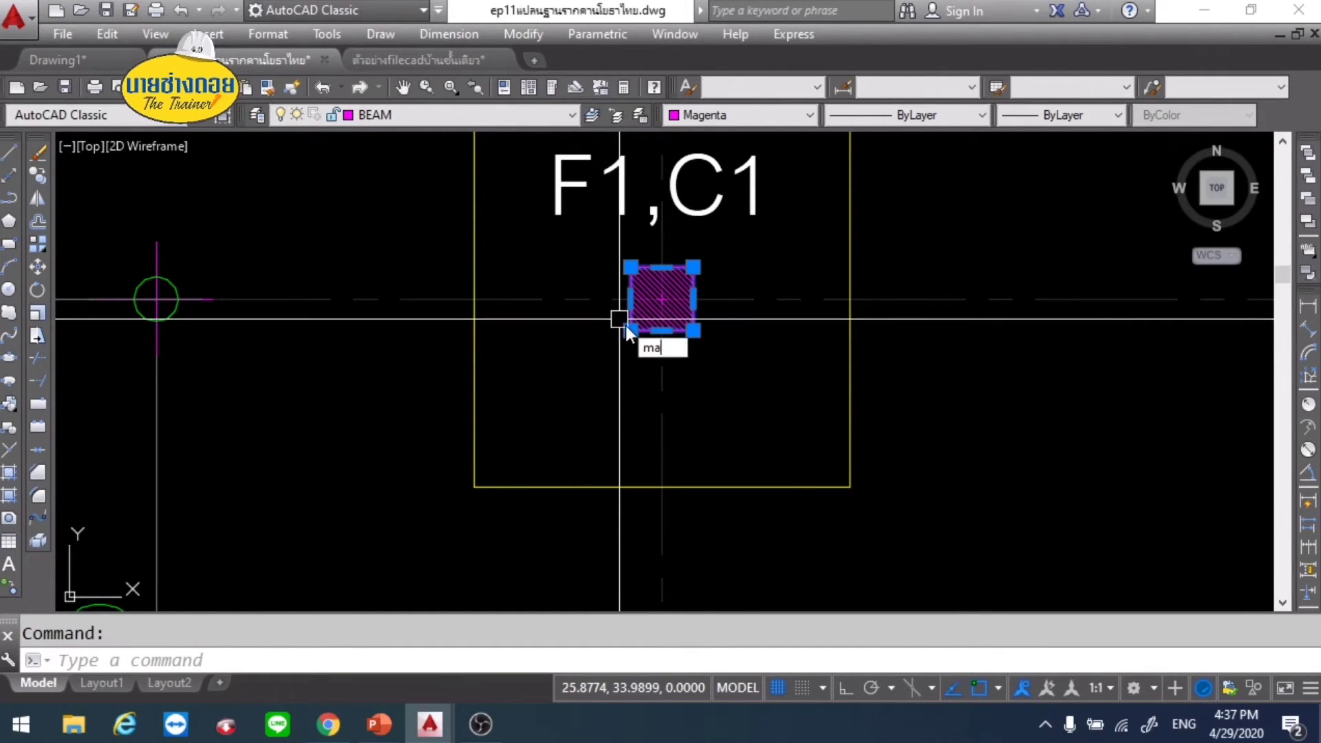
key(Return)
scroll(811, 308, down, 5)
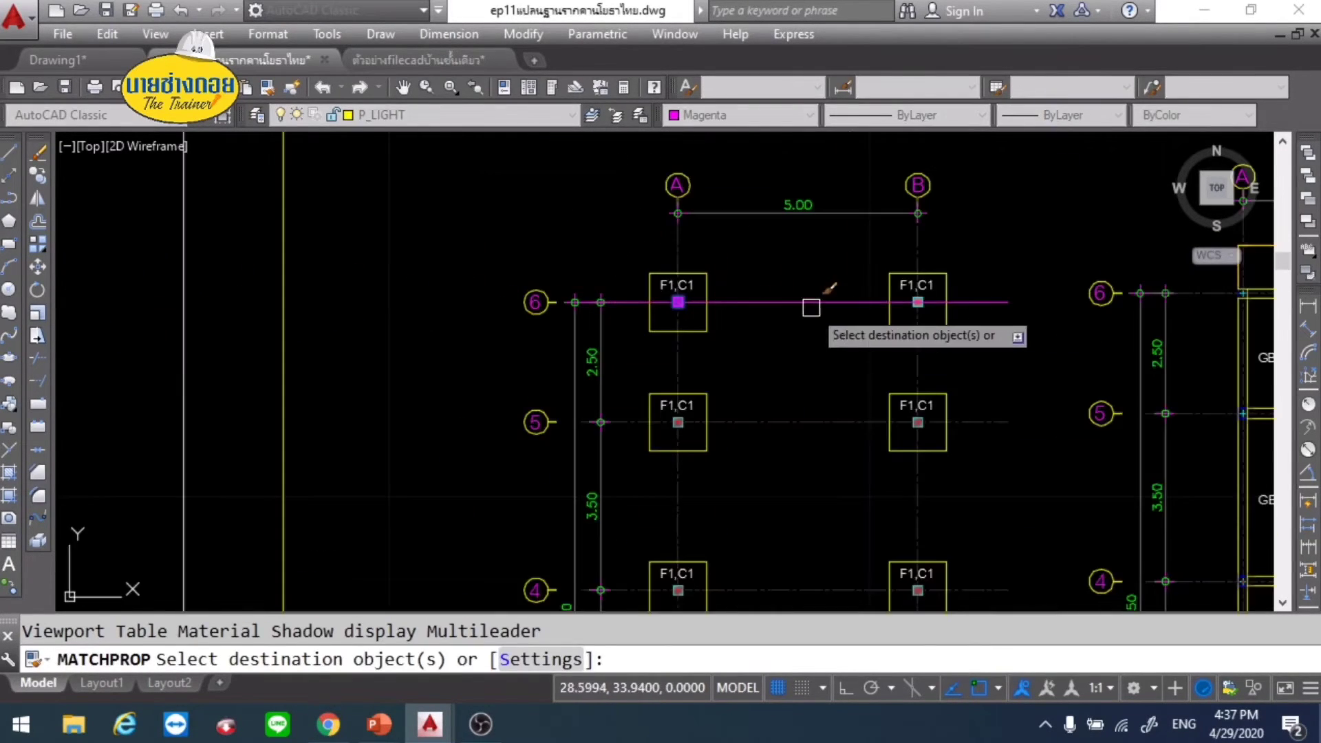
scroll(921, 302, up, 10)
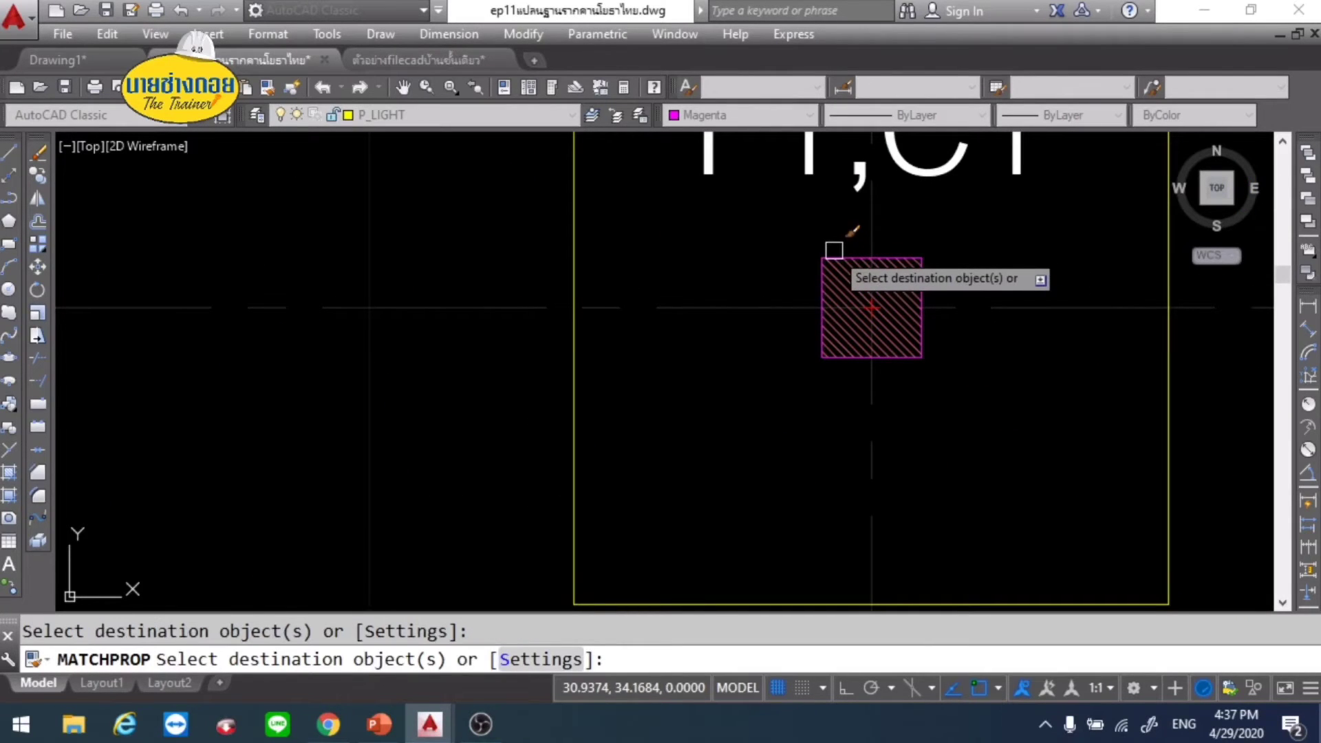
scroll(836, 278, down, 4)
scroll(849, 397, down, 2)
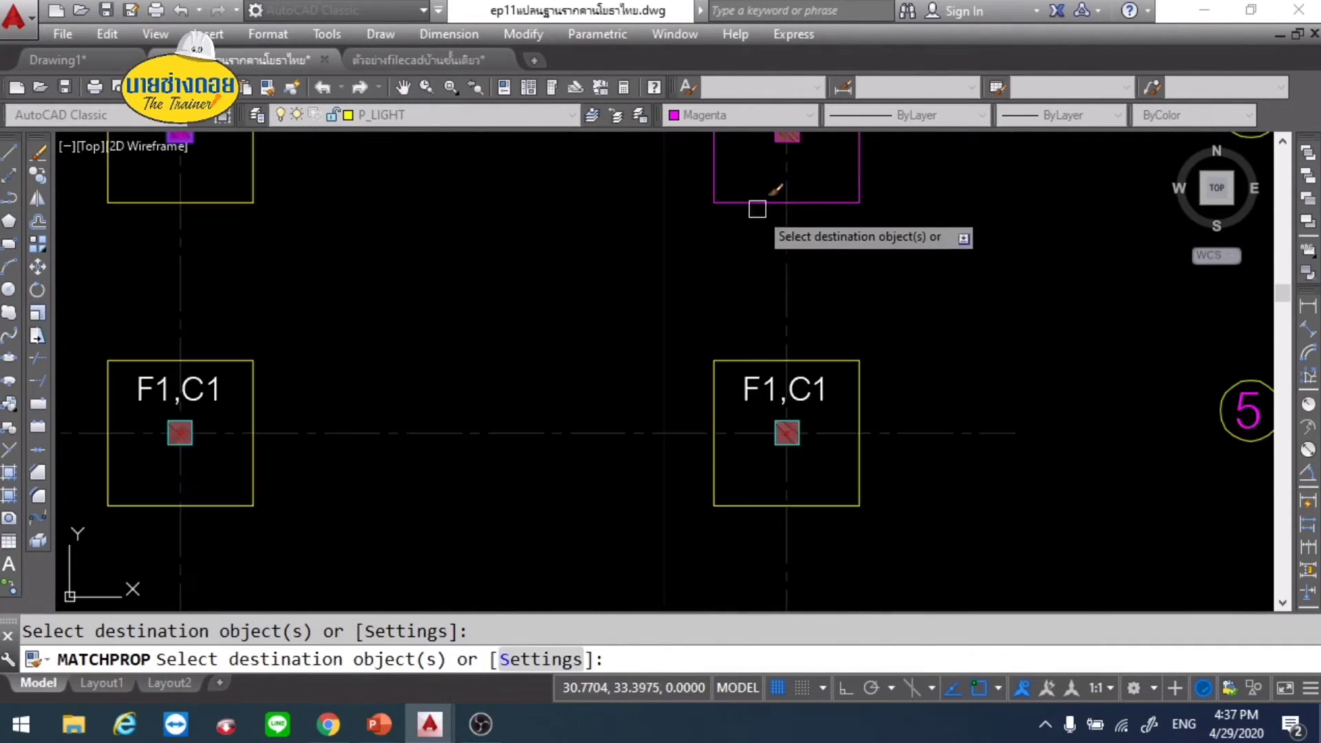
scroll(769, 379, up, 5)
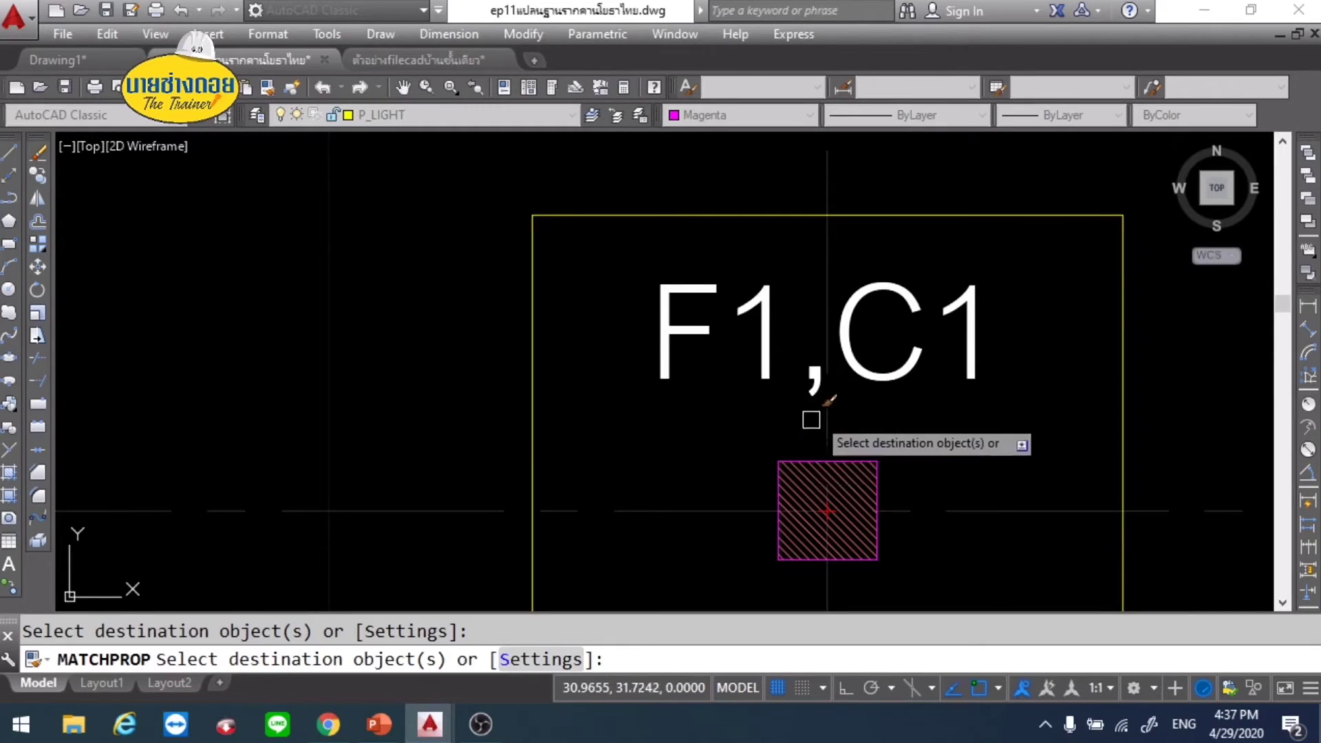
scroll(812, 420, down, 5)
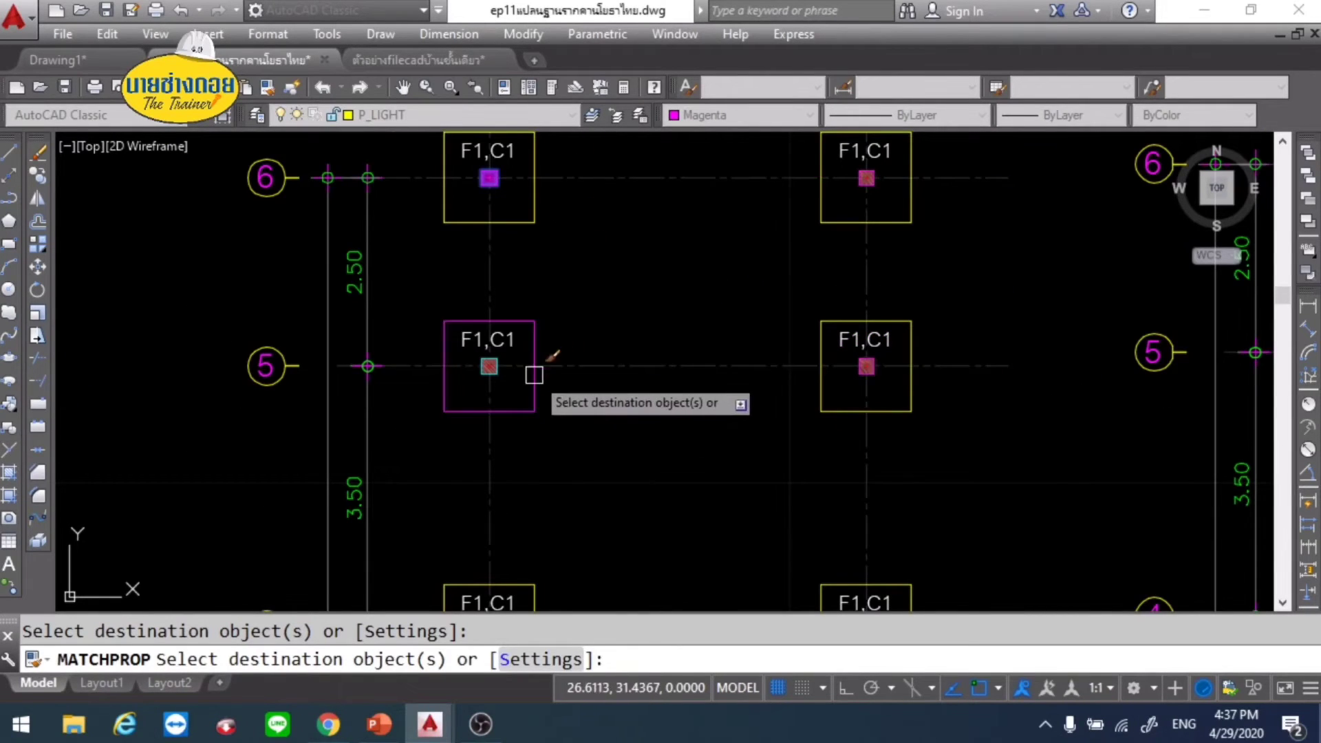
scroll(533, 375, up, 5)
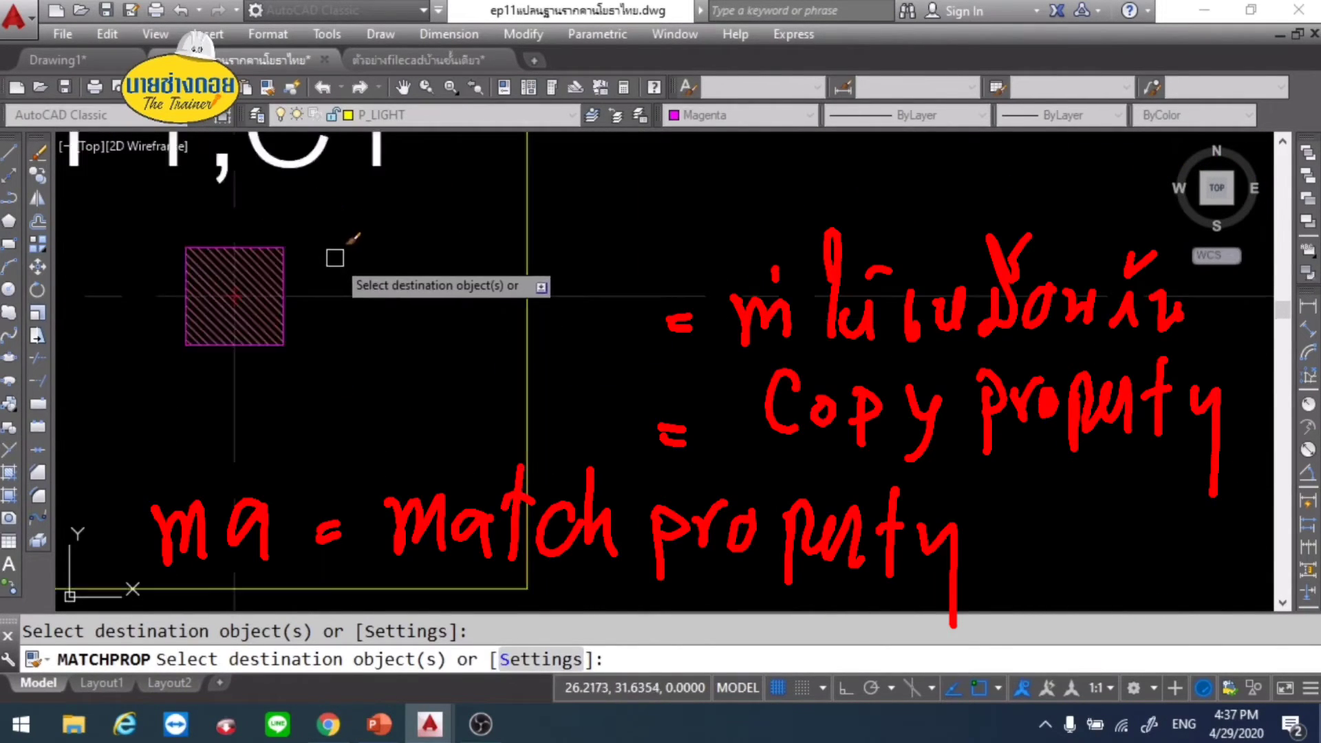
scroll(413, 398, down, 5)
scroll(413, 412, down, 1)
scroll(411, 461, up, 2)
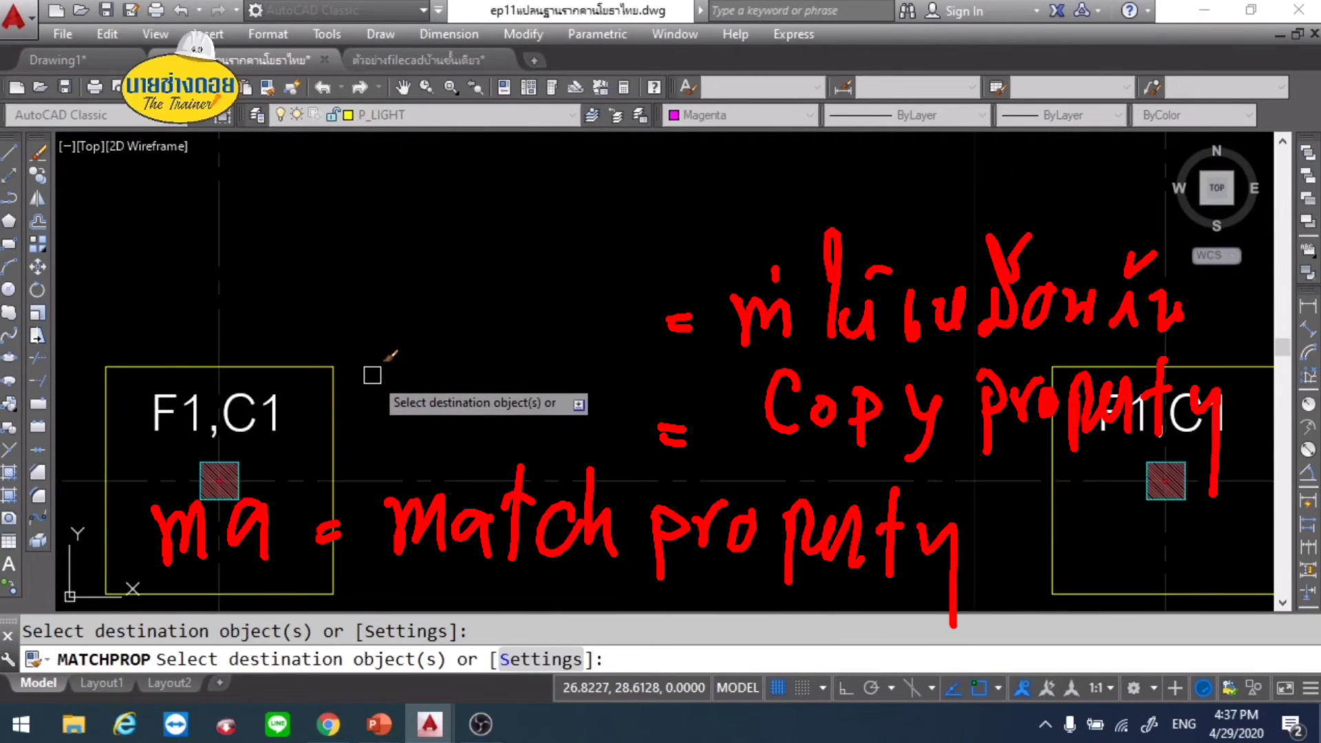
drag(352, 366, 331, 376)
Step: Navigate through the remaining footings and end the property matching
scroll(587, 419, down, 4)
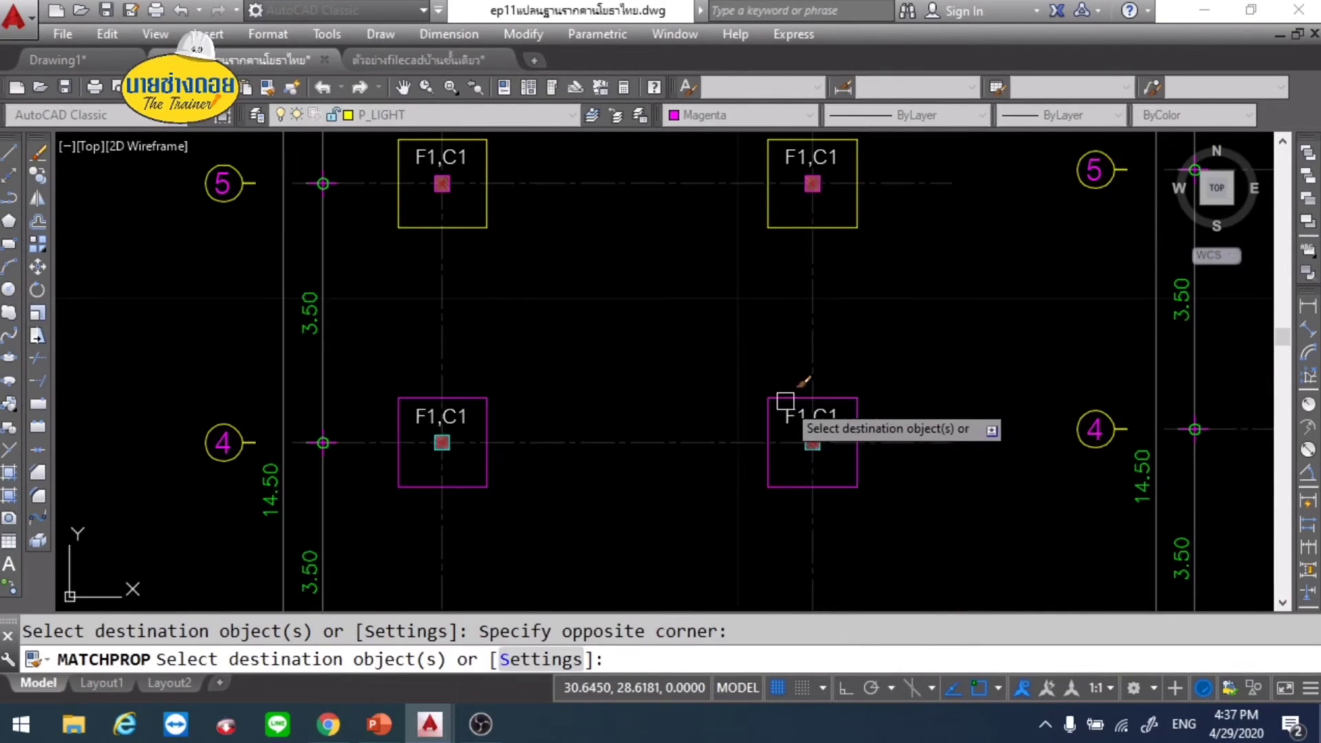
scroll(792, 439, up, 5)
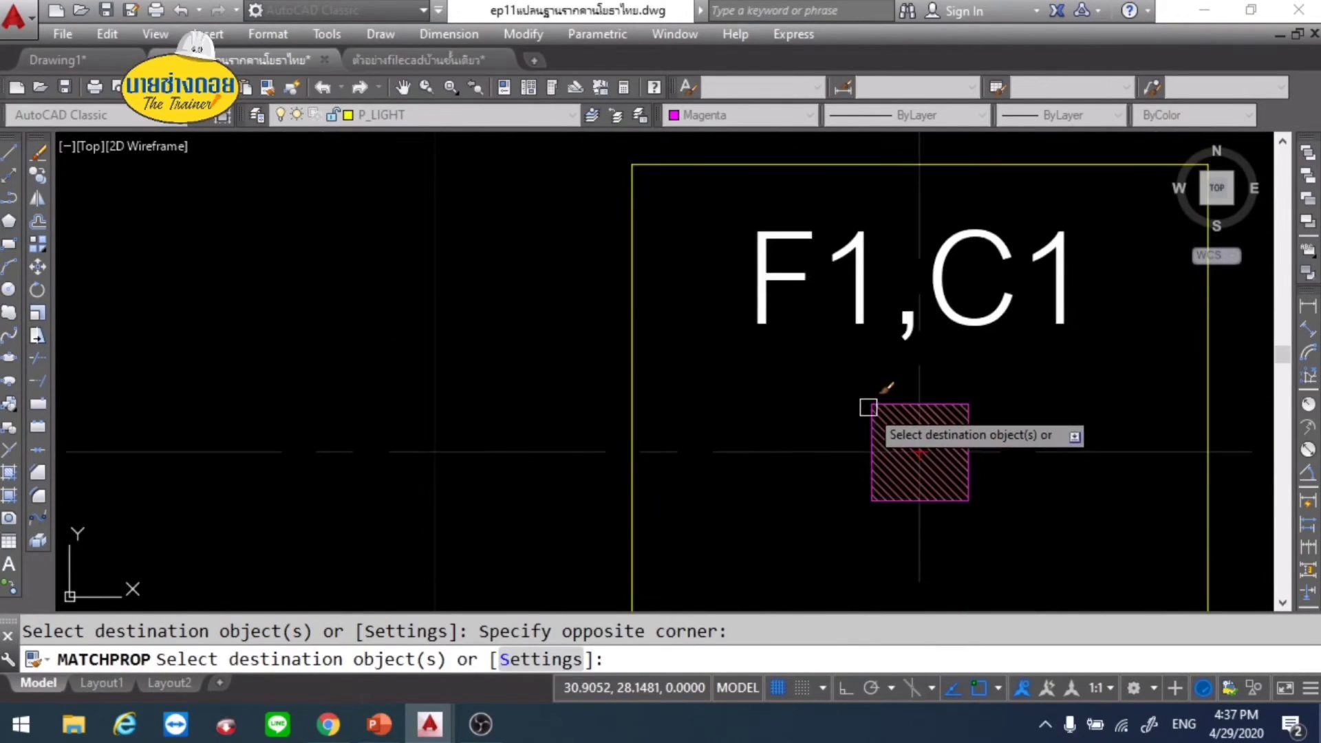
scroll(866, 406, down, 5)
scroll(764, 526, down, 2)
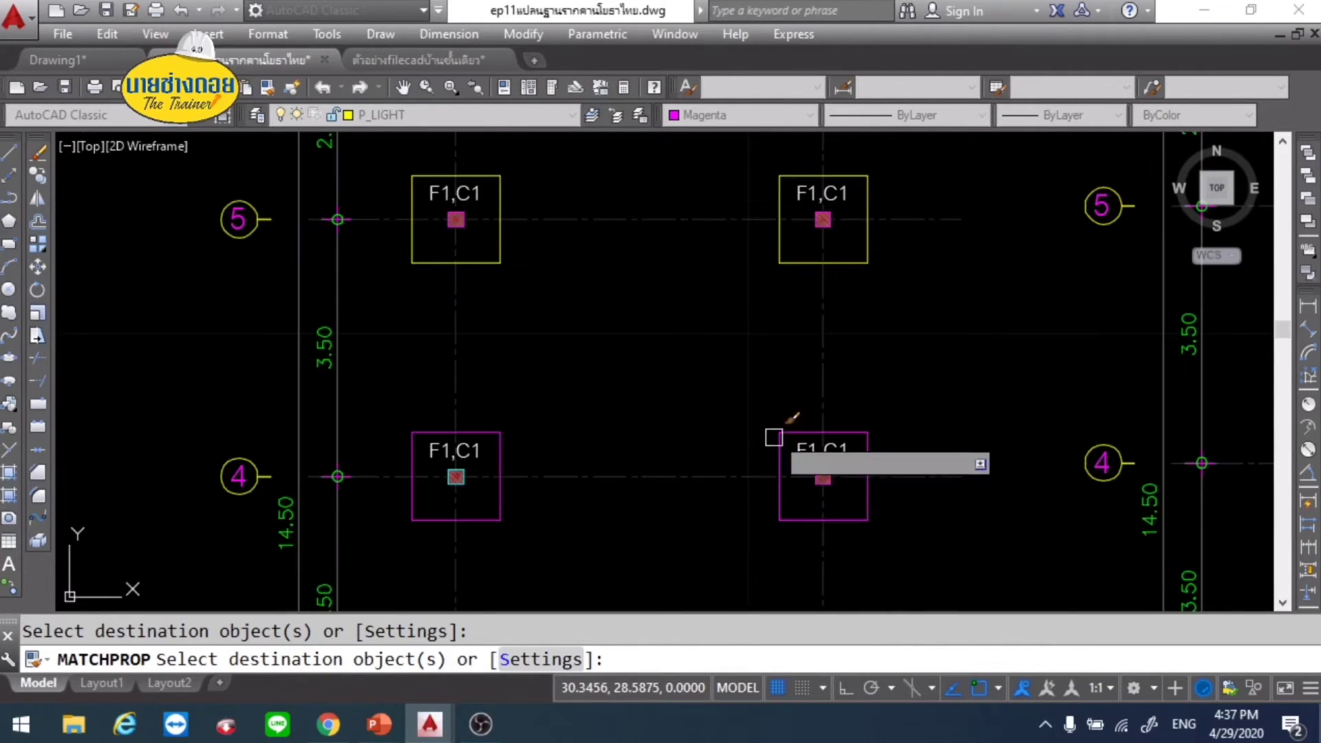
scroll(762, 348, down, 4)
scroll(740, 444, up, 6)
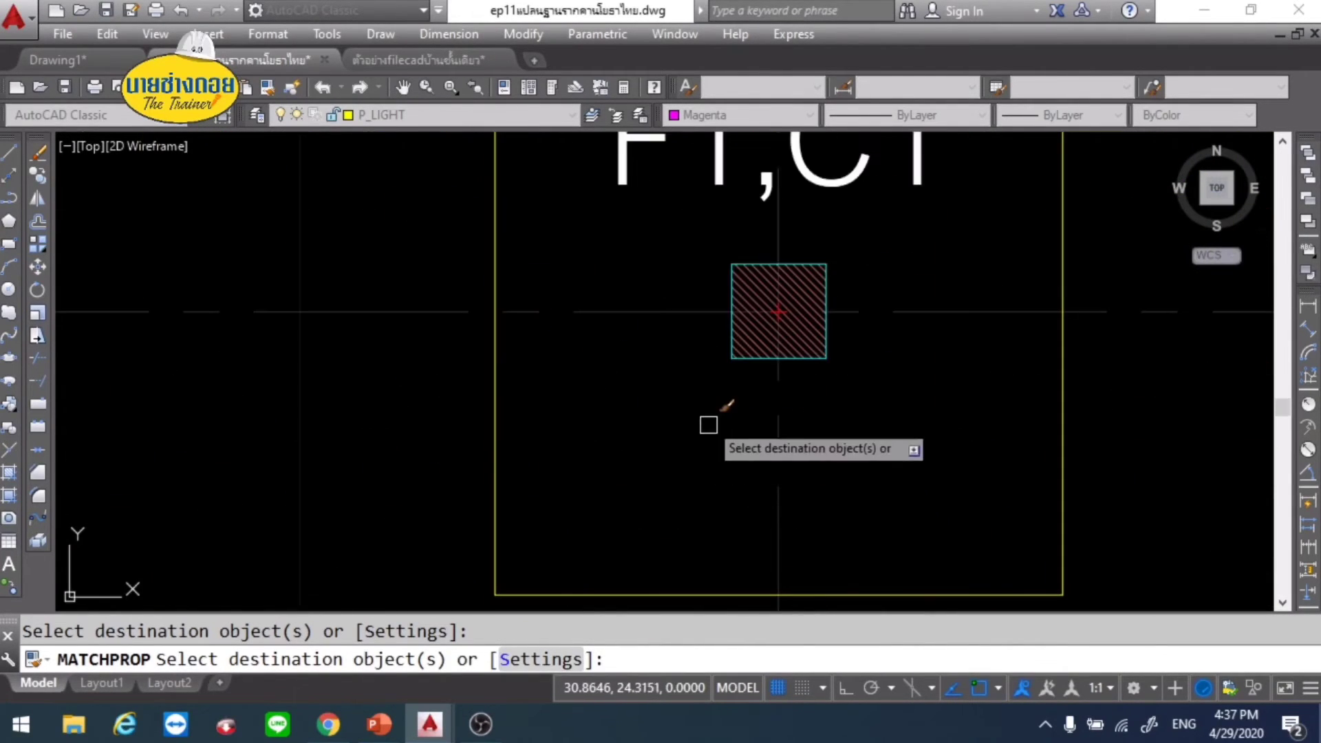
scroll(771, 364, down, 4)
scroll(790, 369, down, 2)
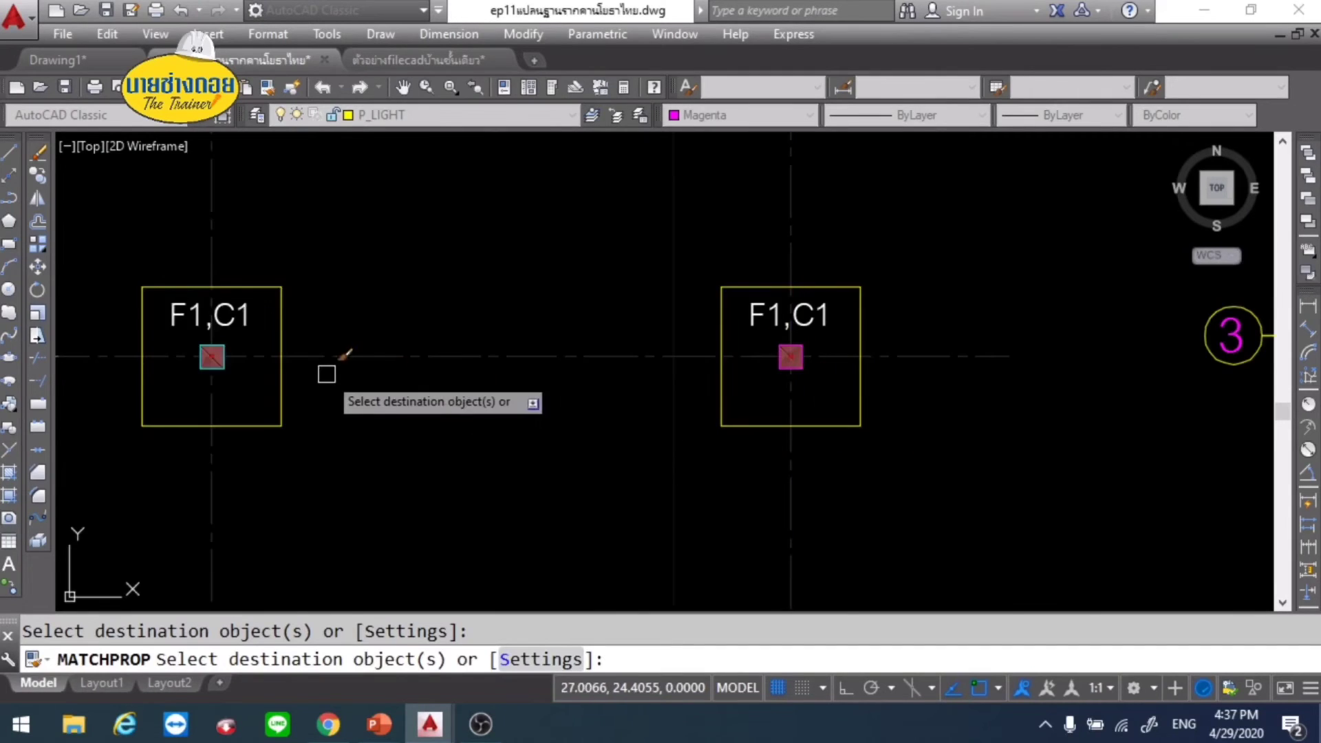
scroll(238, 371, up, 2)
scroll(231, 361, up, 3)
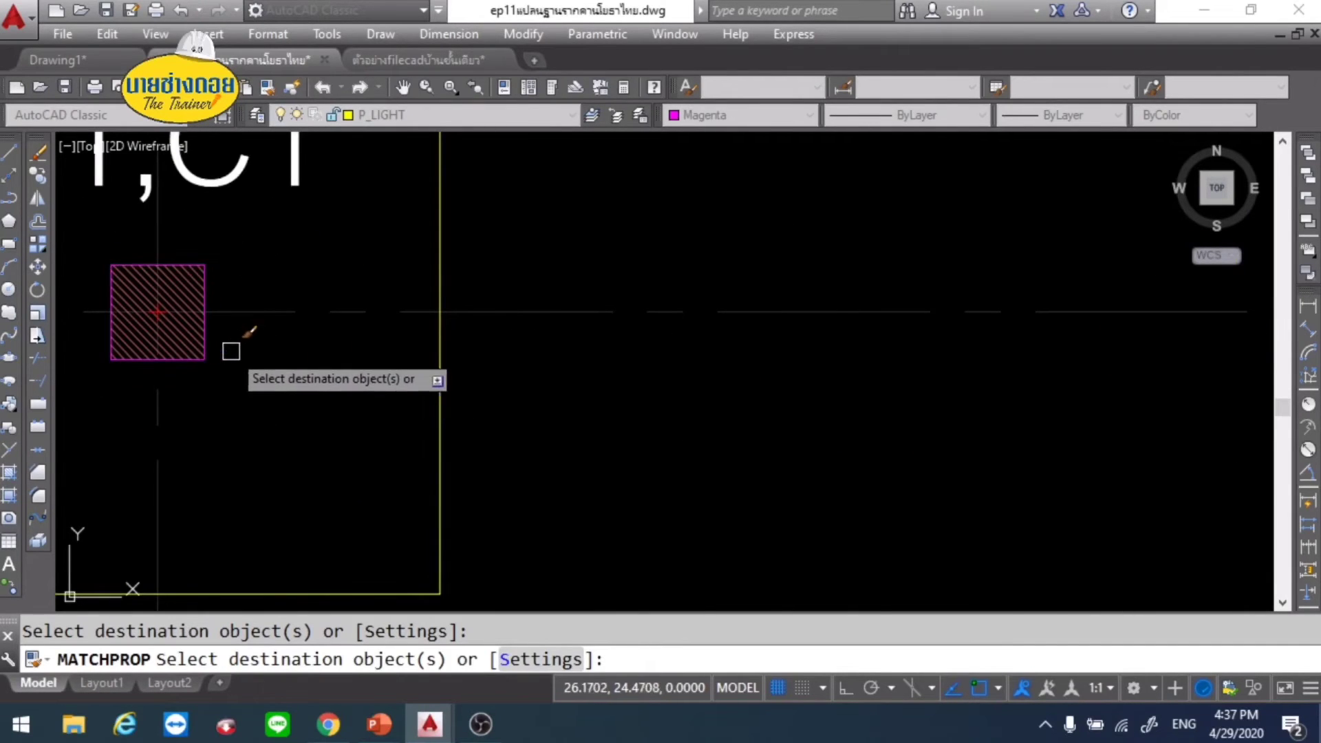
scroll(231, 352, down, 4)
scroll(377, 558, up, 5)
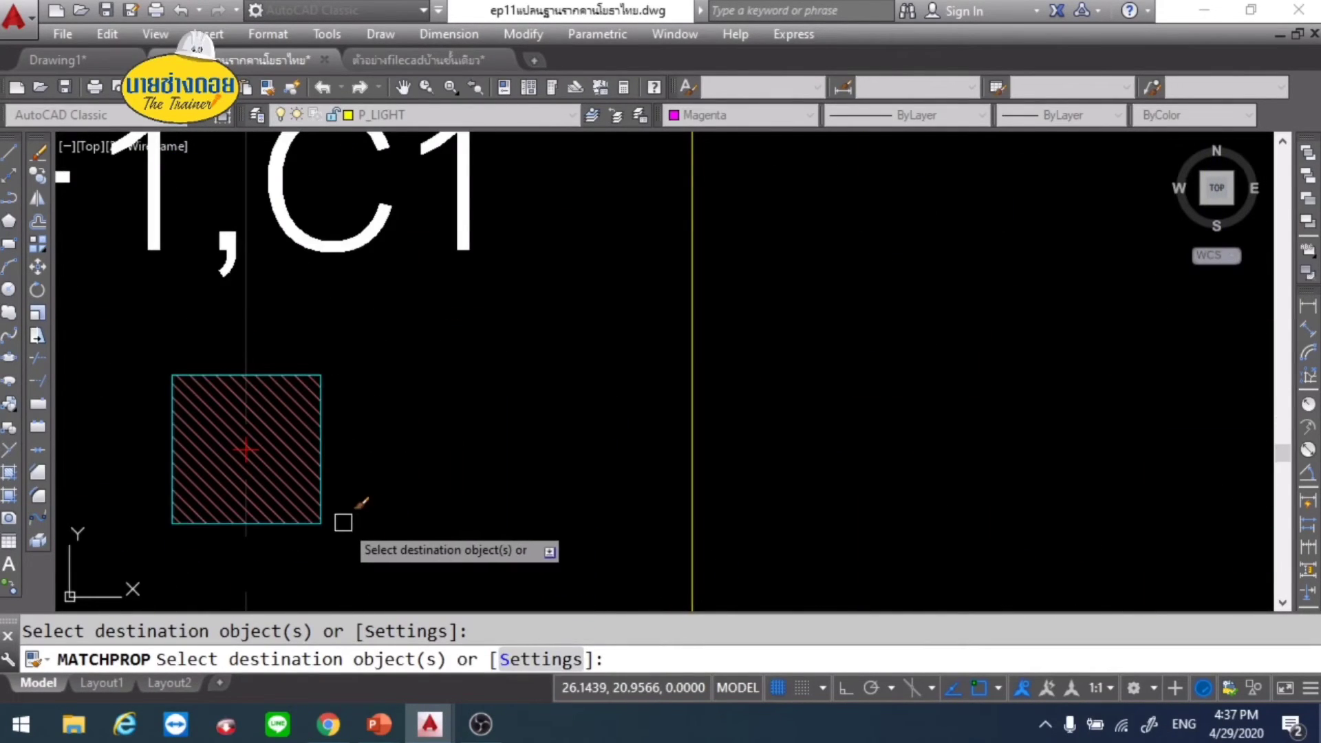
scroll(325, 513, down, 3)
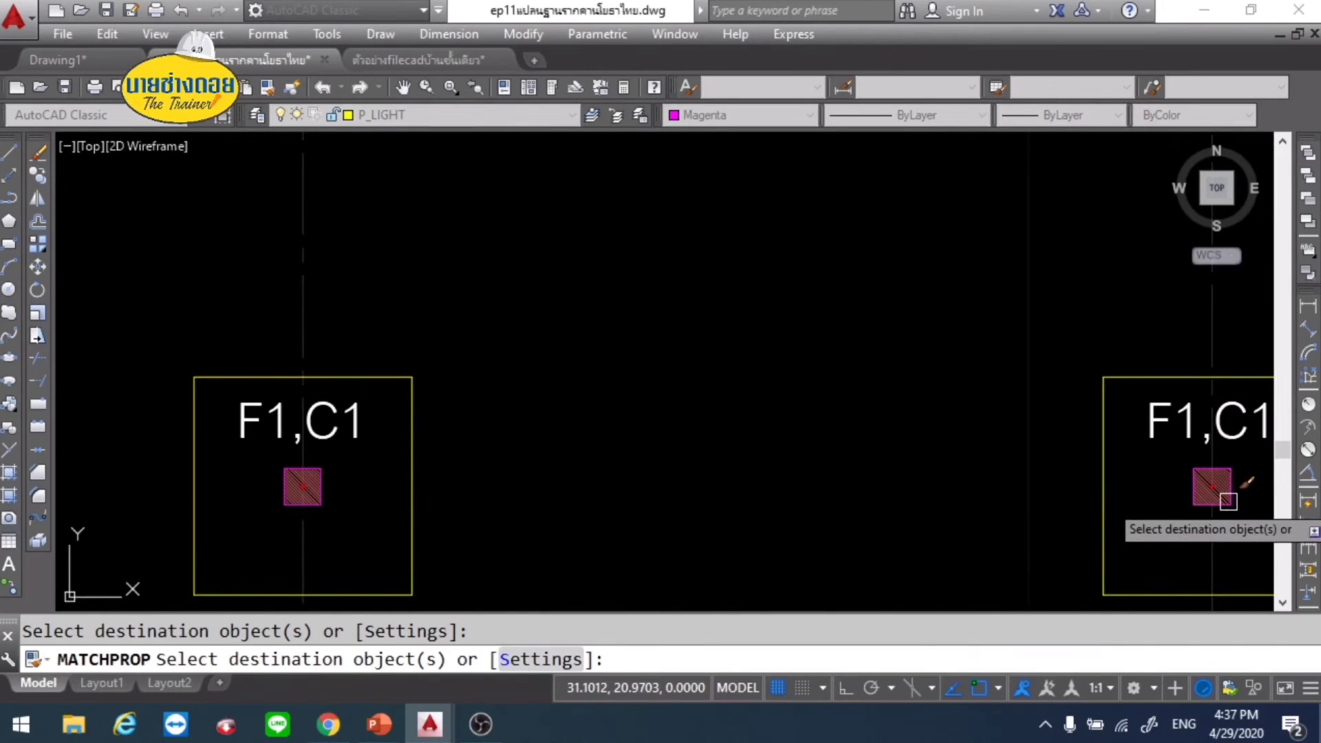
scroll(897, 443, down, 5)
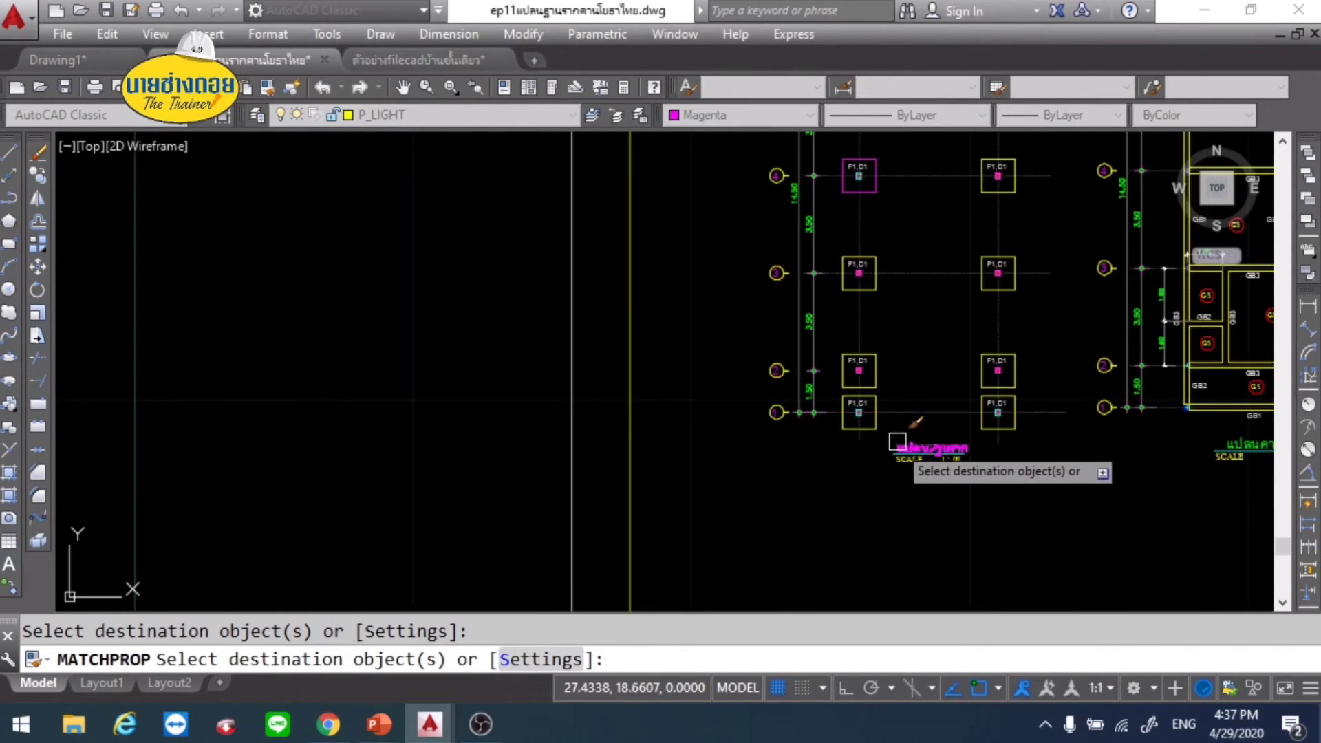
scroll(875, 422, up, 6)
scroll(713, 307, up, 4)
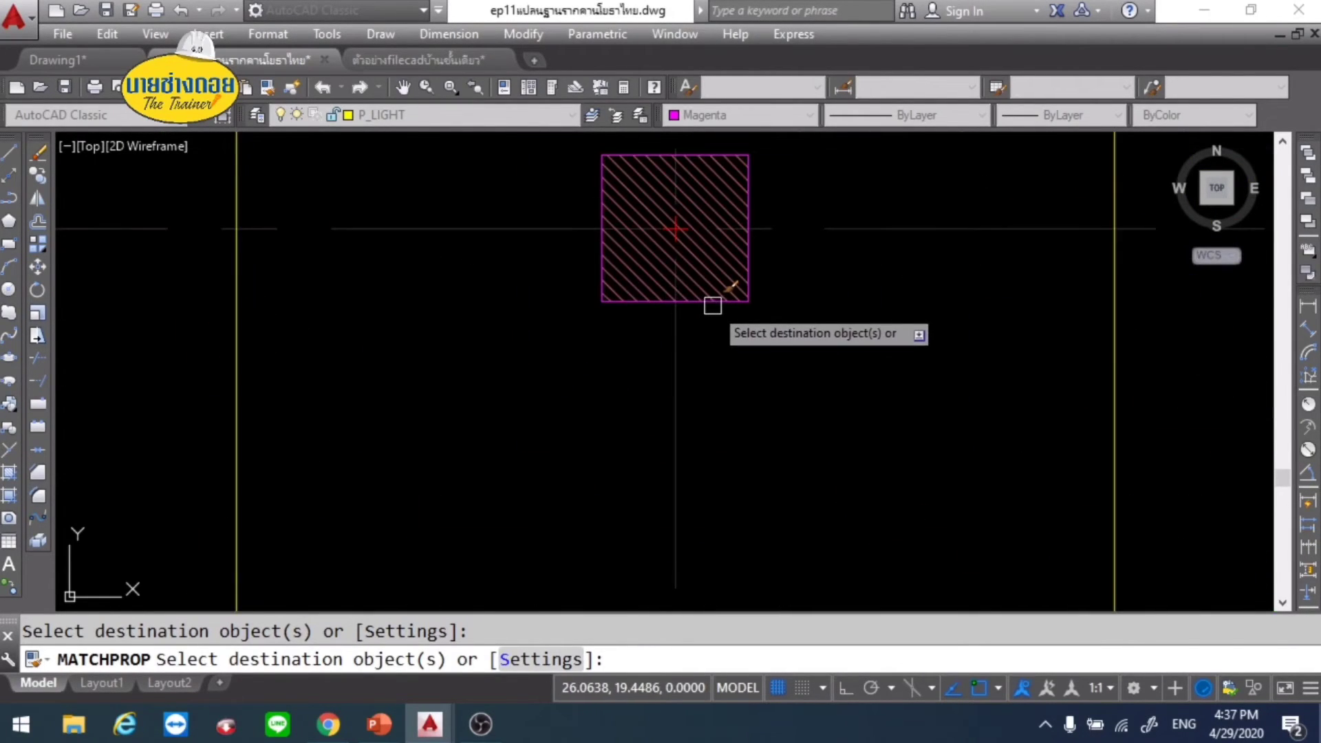
scroll(713, 307, down, 3)
middle_drag(208, 423, 468, 467)
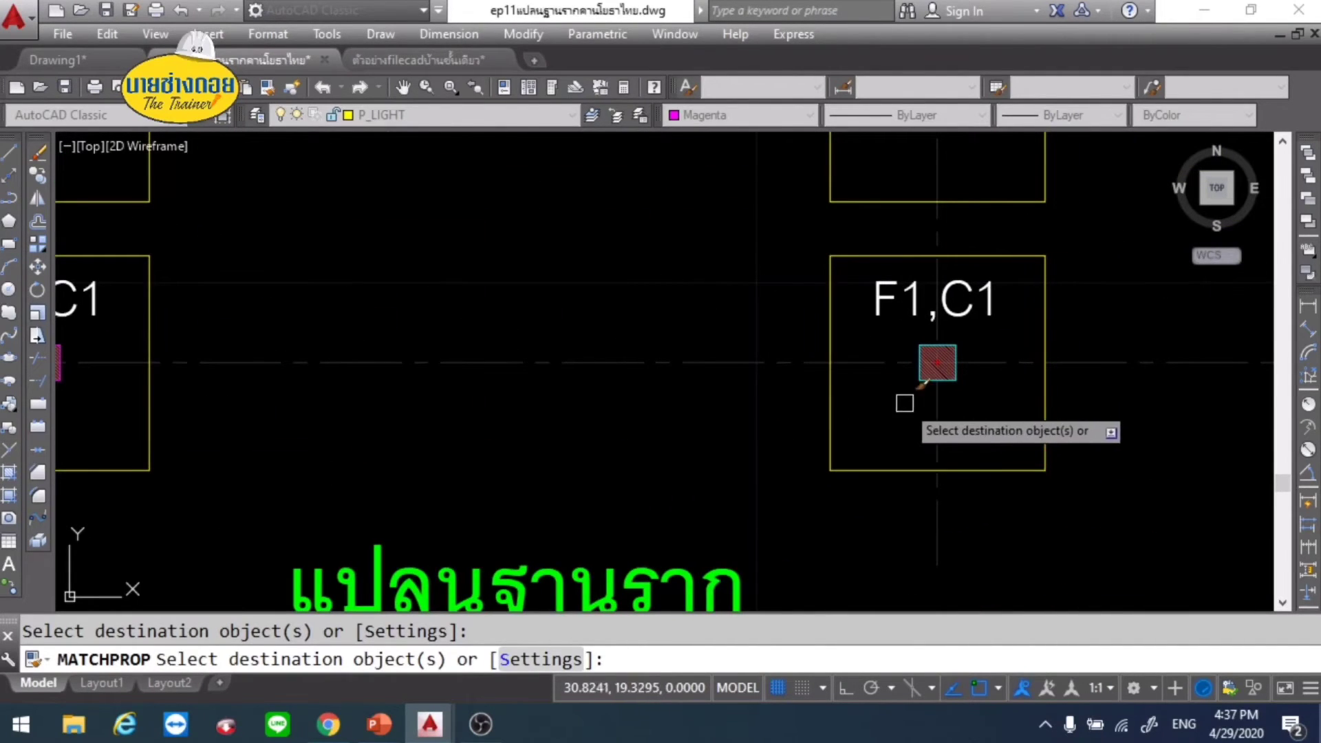
scroll(882, 410, down, 5)
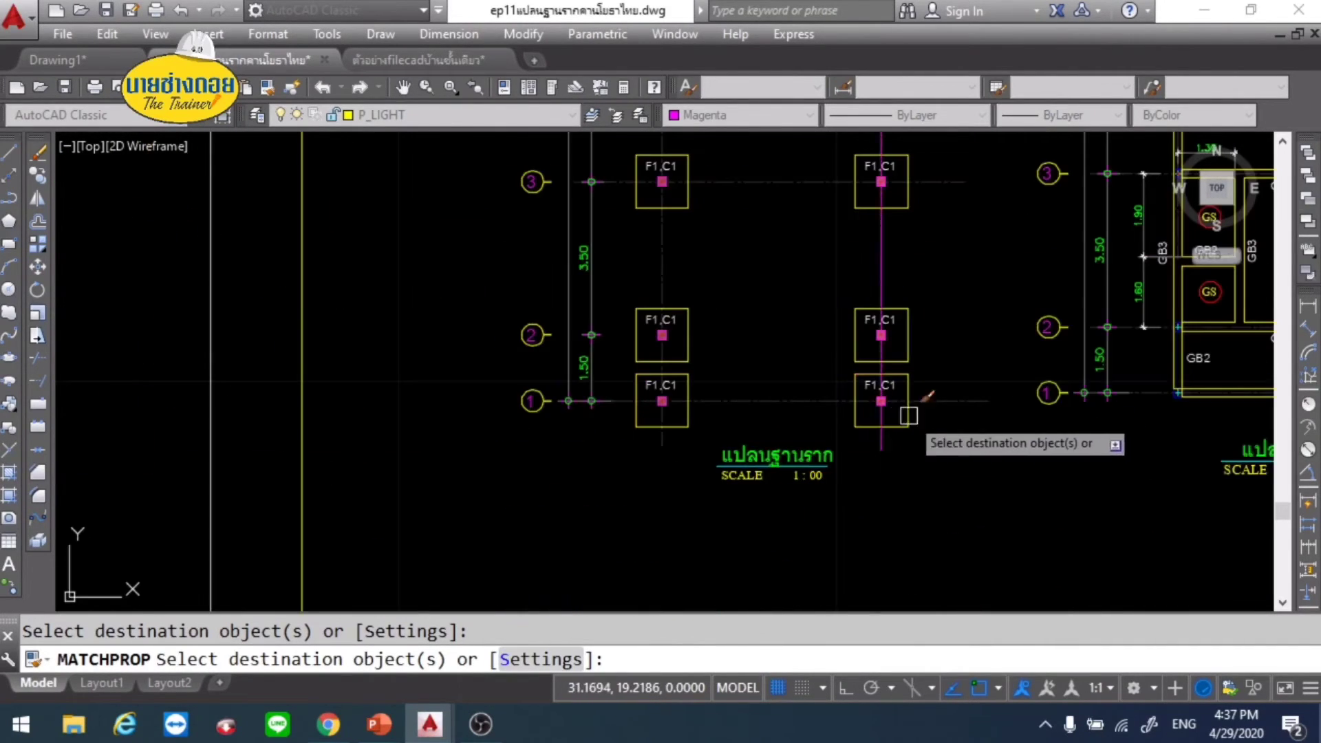
key(Return)
Step: Set the small column mark at grid 1 beside GB2 to Magenta, then deselect
scroll(894, 372, up, 5)
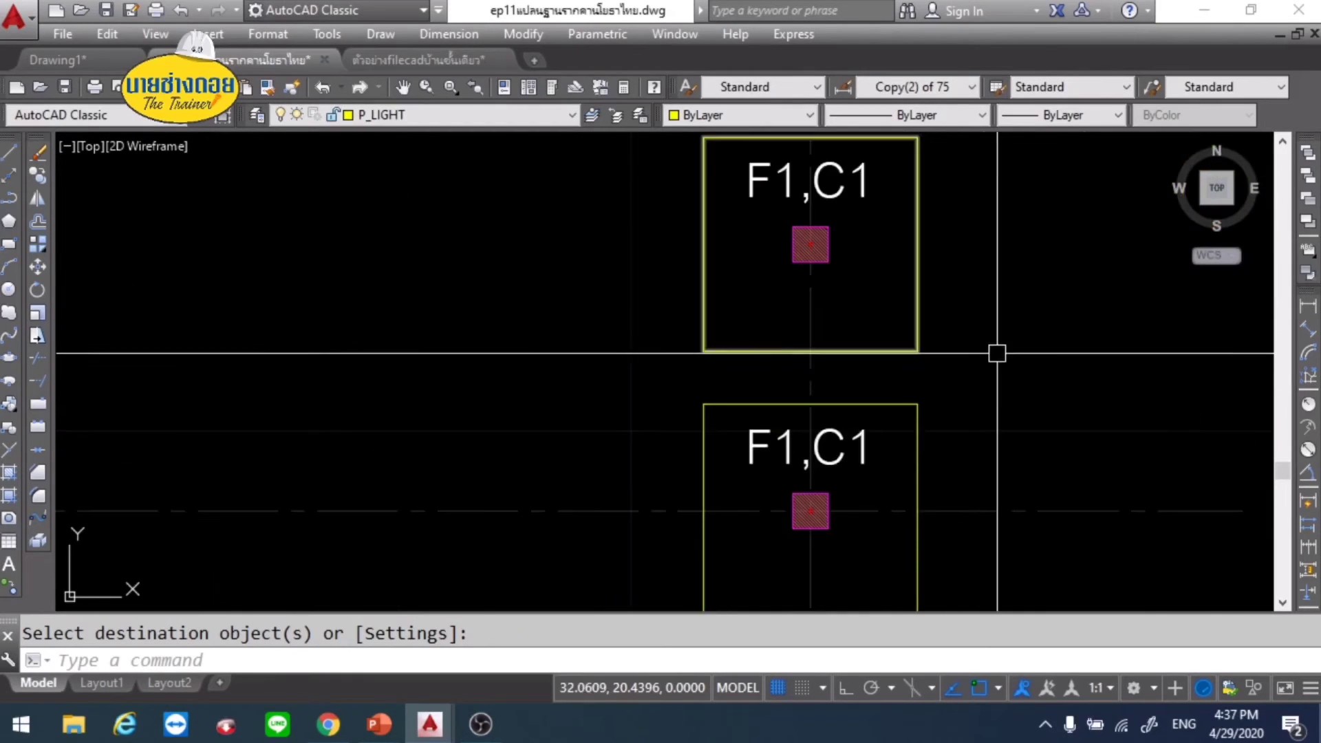
middle_drag(998, 351, 436, 345)
middle_drag(835, 443, 539, 393)
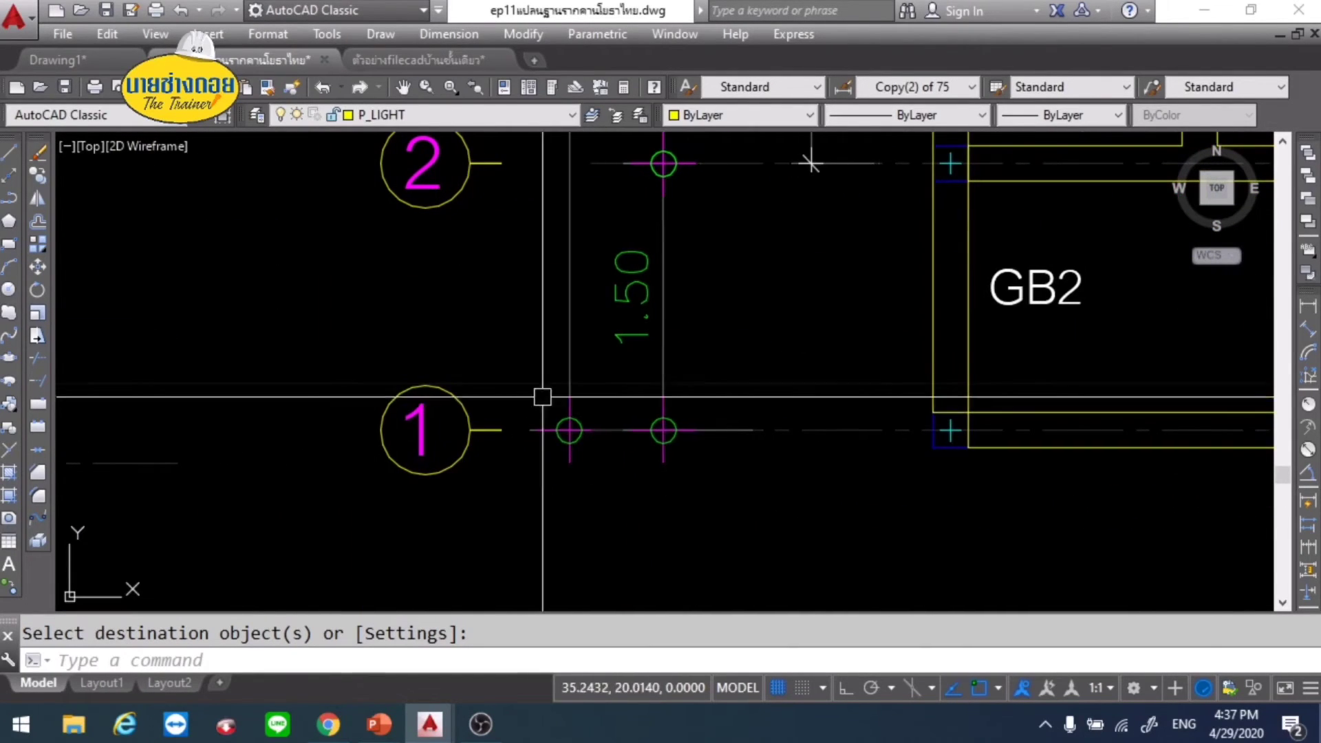
click(856, 387)
click(1056, 490)
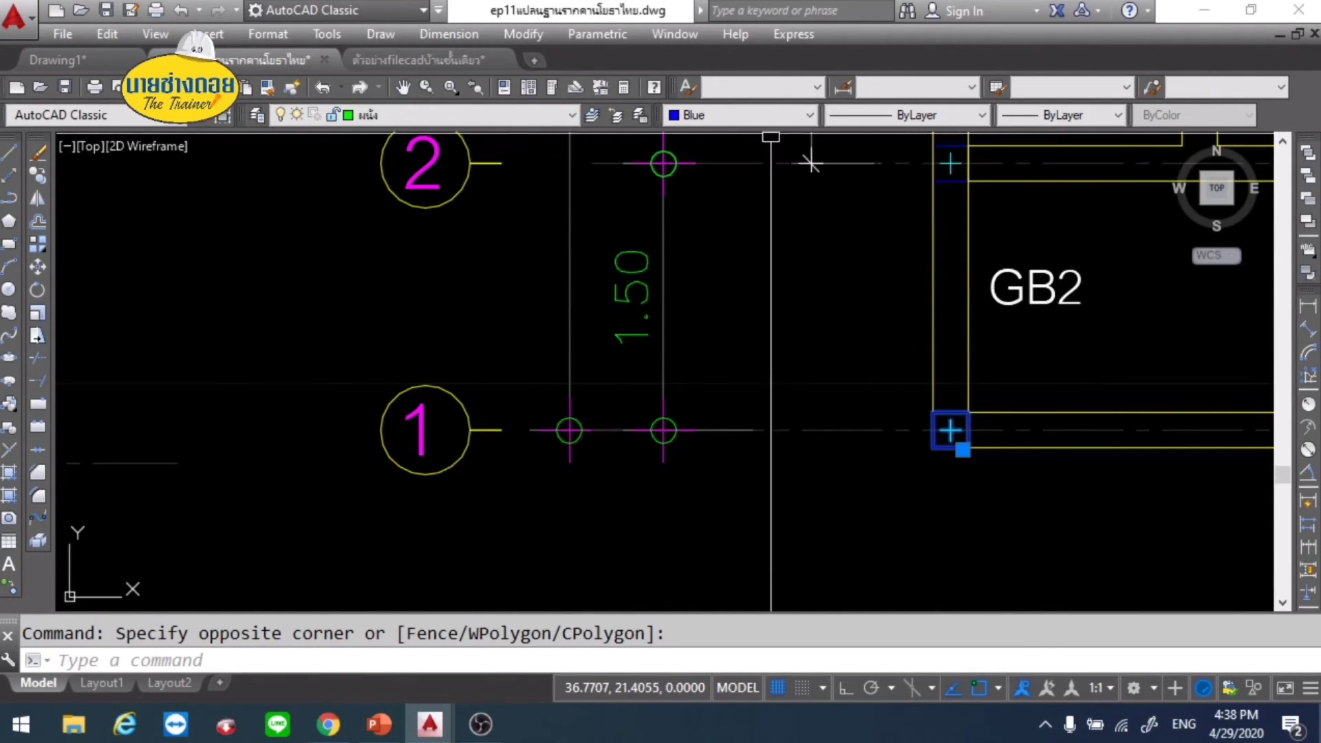
click(777, 117)
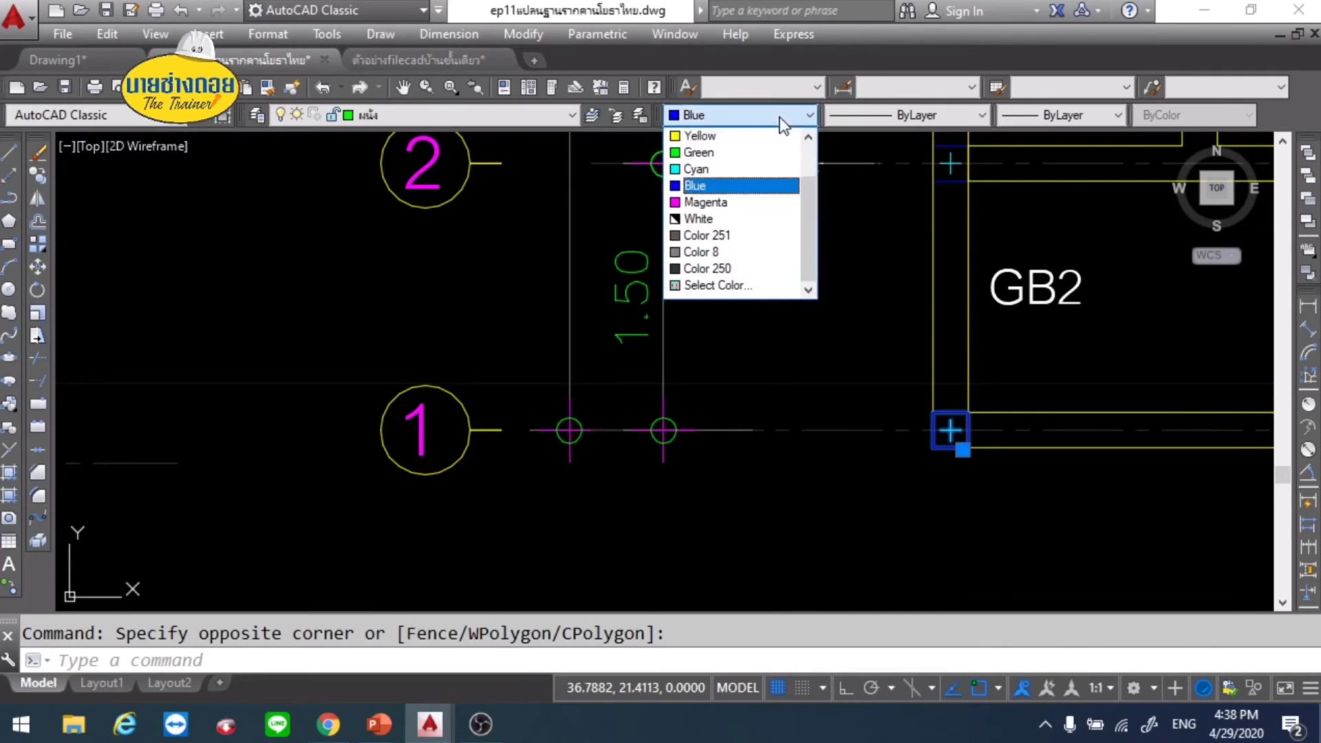
click(747, 203)
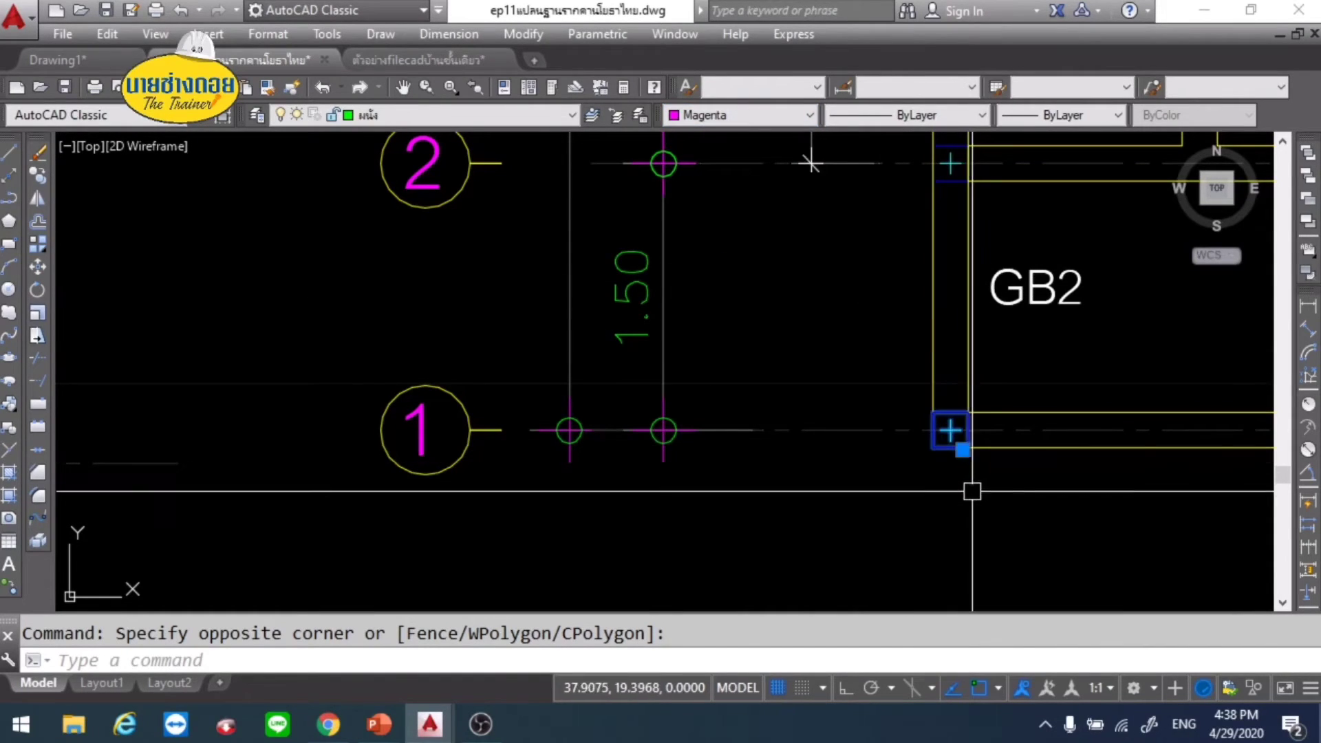
key(Escape)
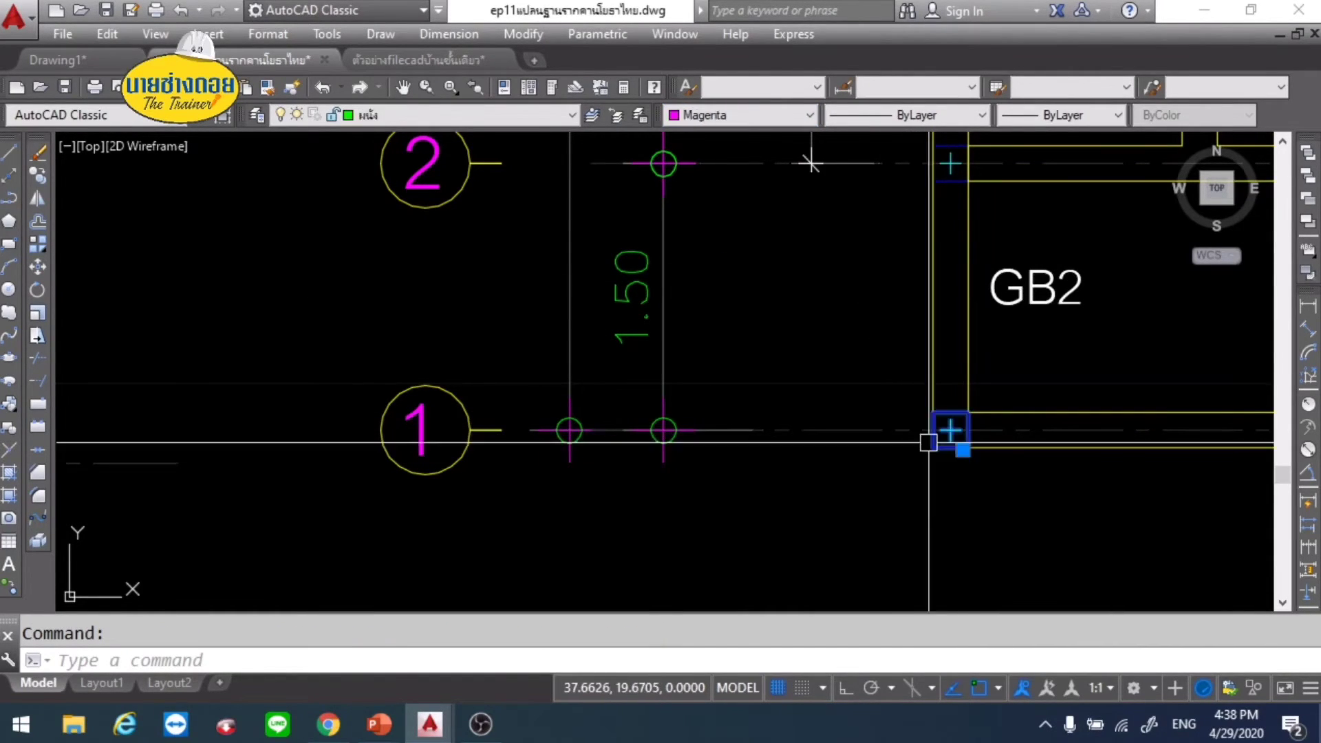
Step: Recolour block A$C5A6F0B8D's square outline to Magenta in the Block Editor and save the block
double_click(949, 432)
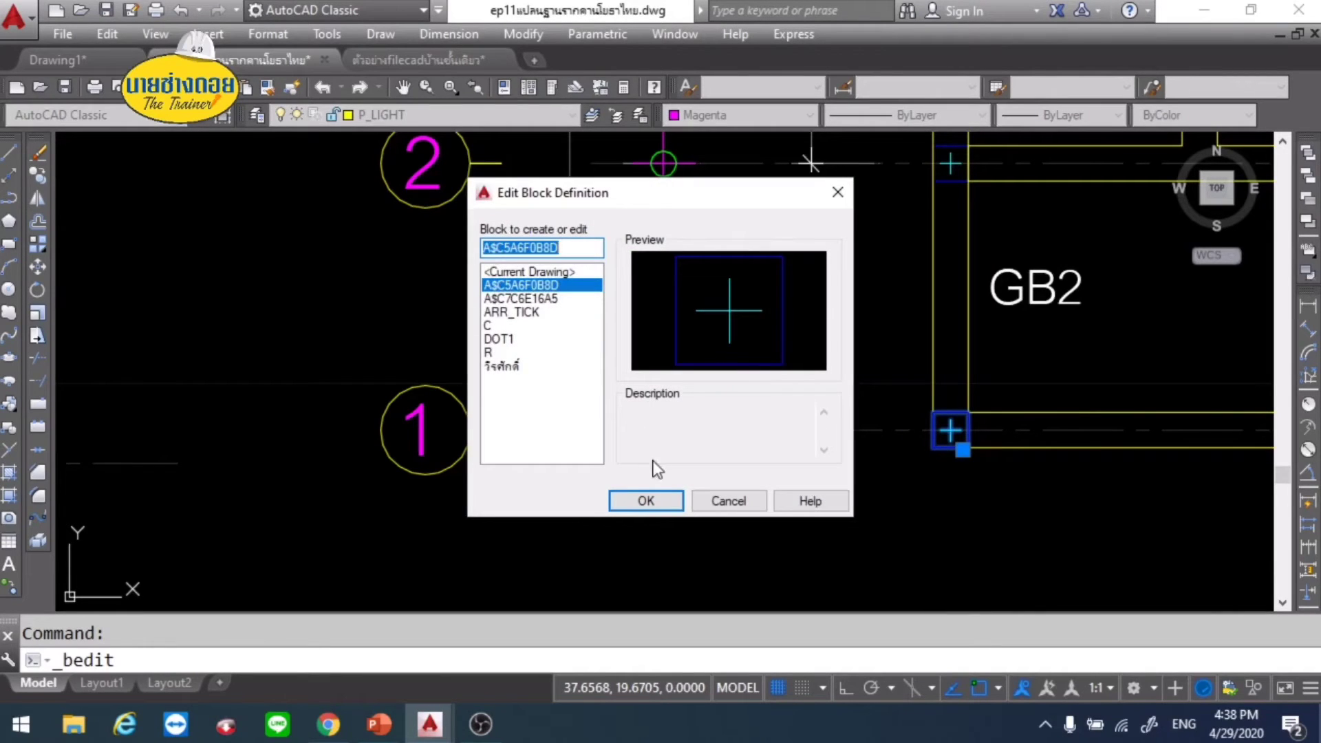
click(655, 499)
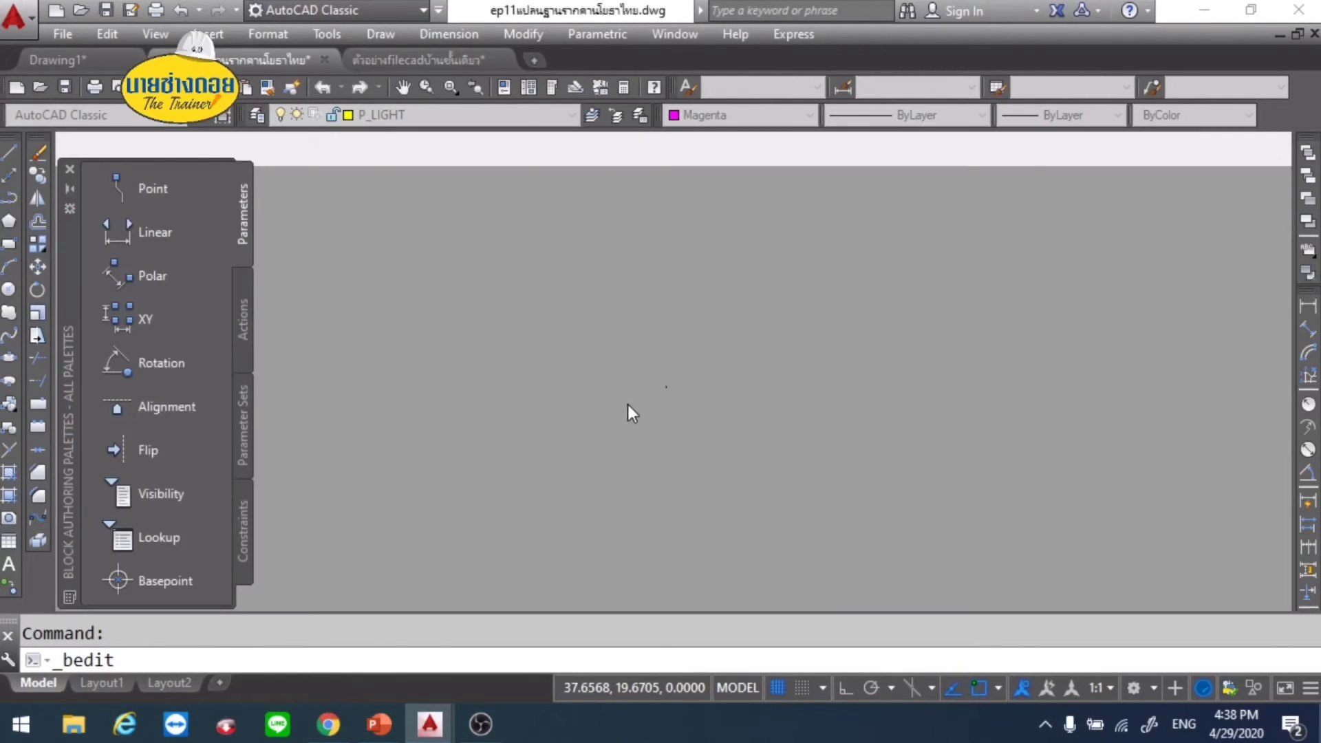
click(523, 249)
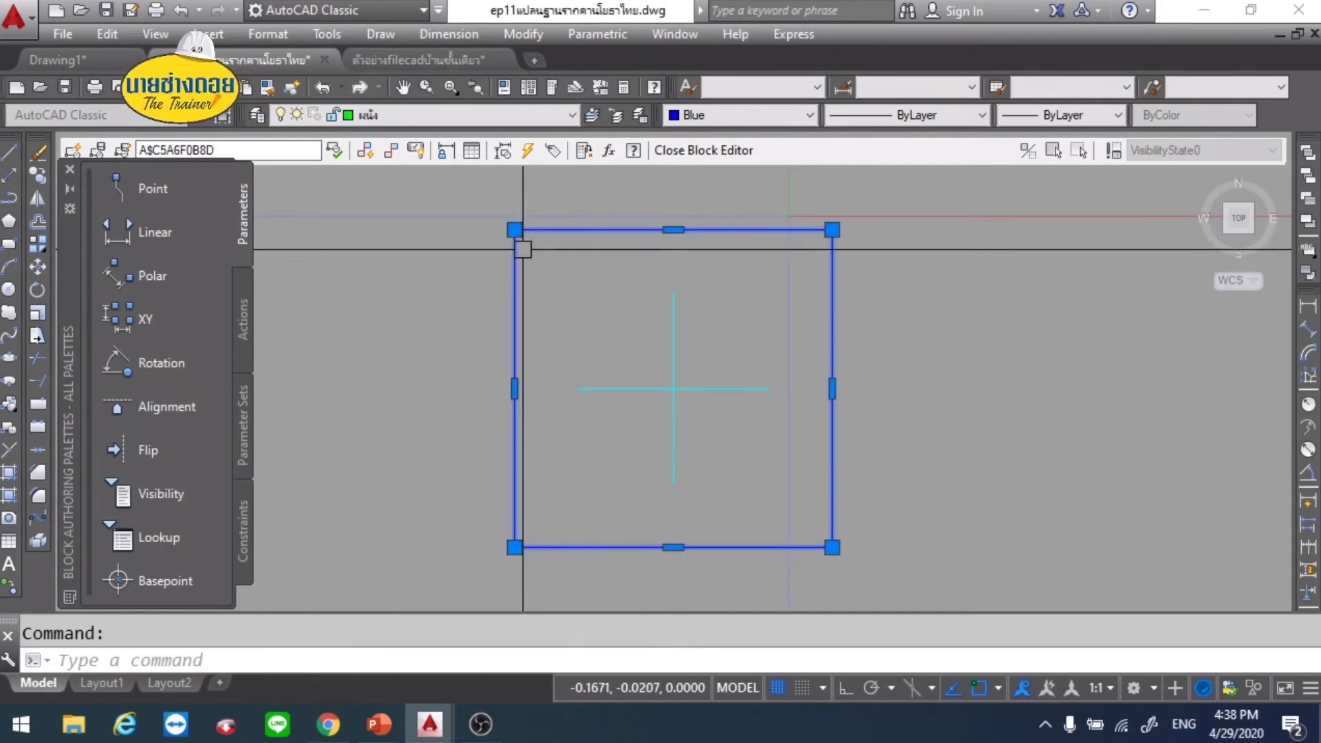
click(699, 119)
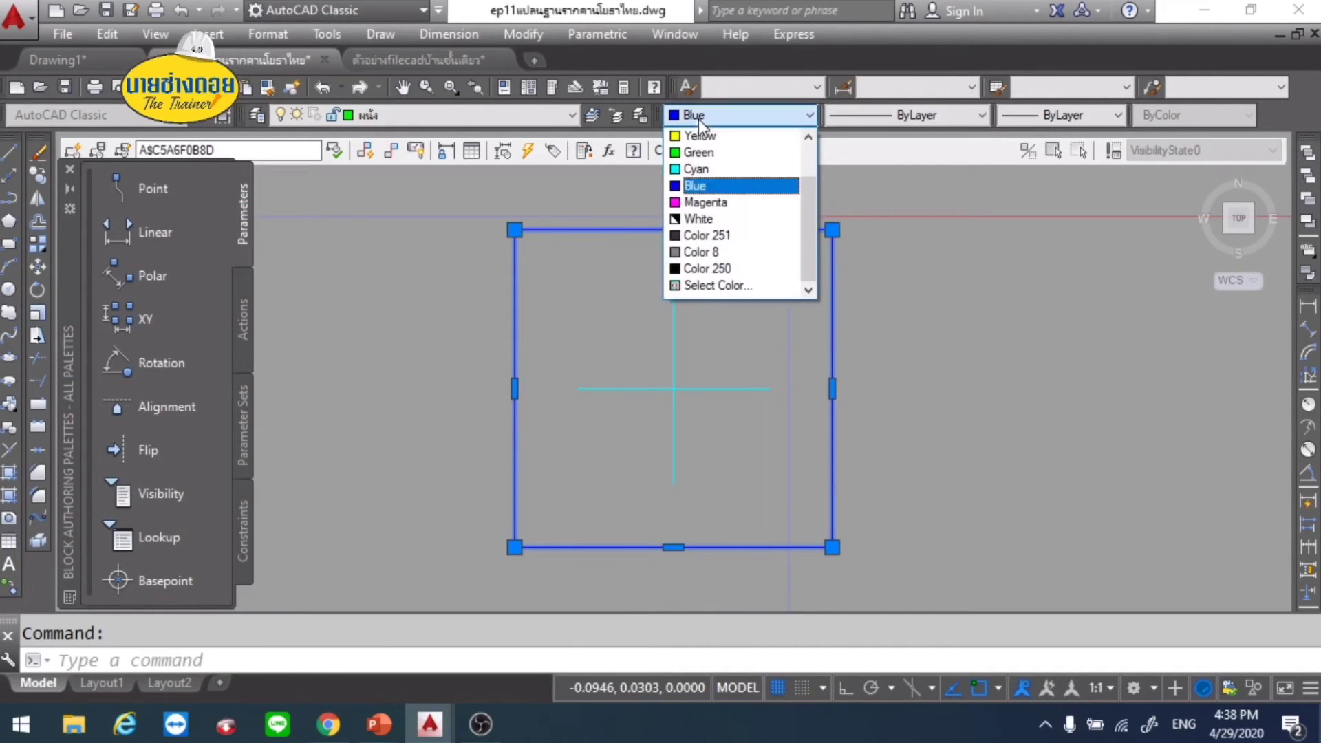
click(701, 203)
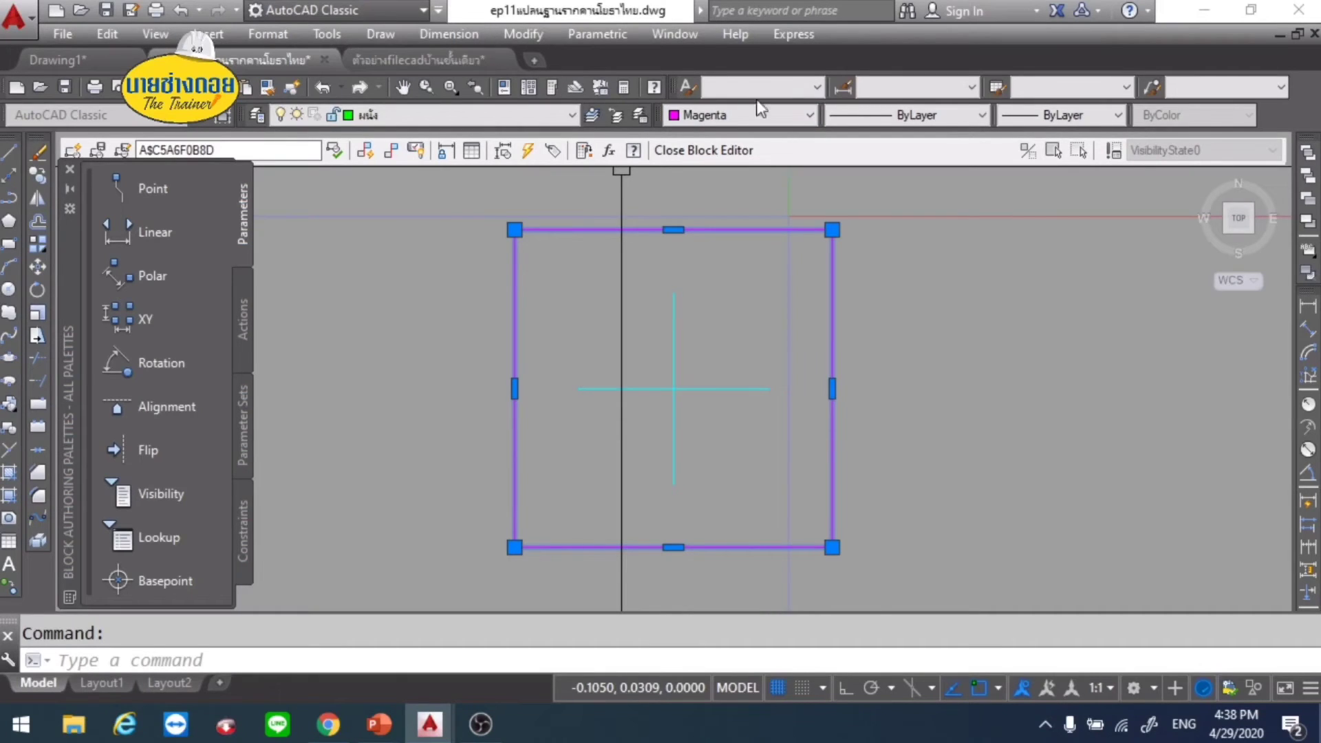
click(709, 150)
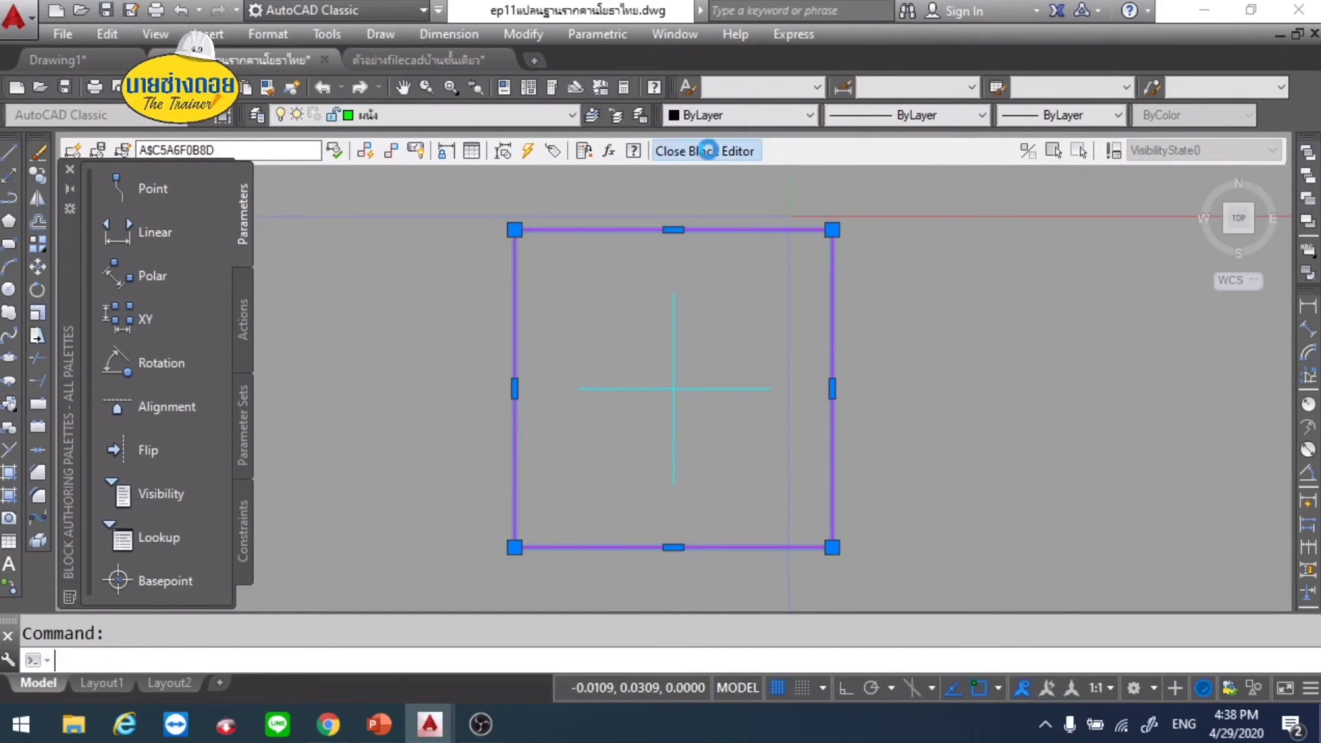
click(722, 317)
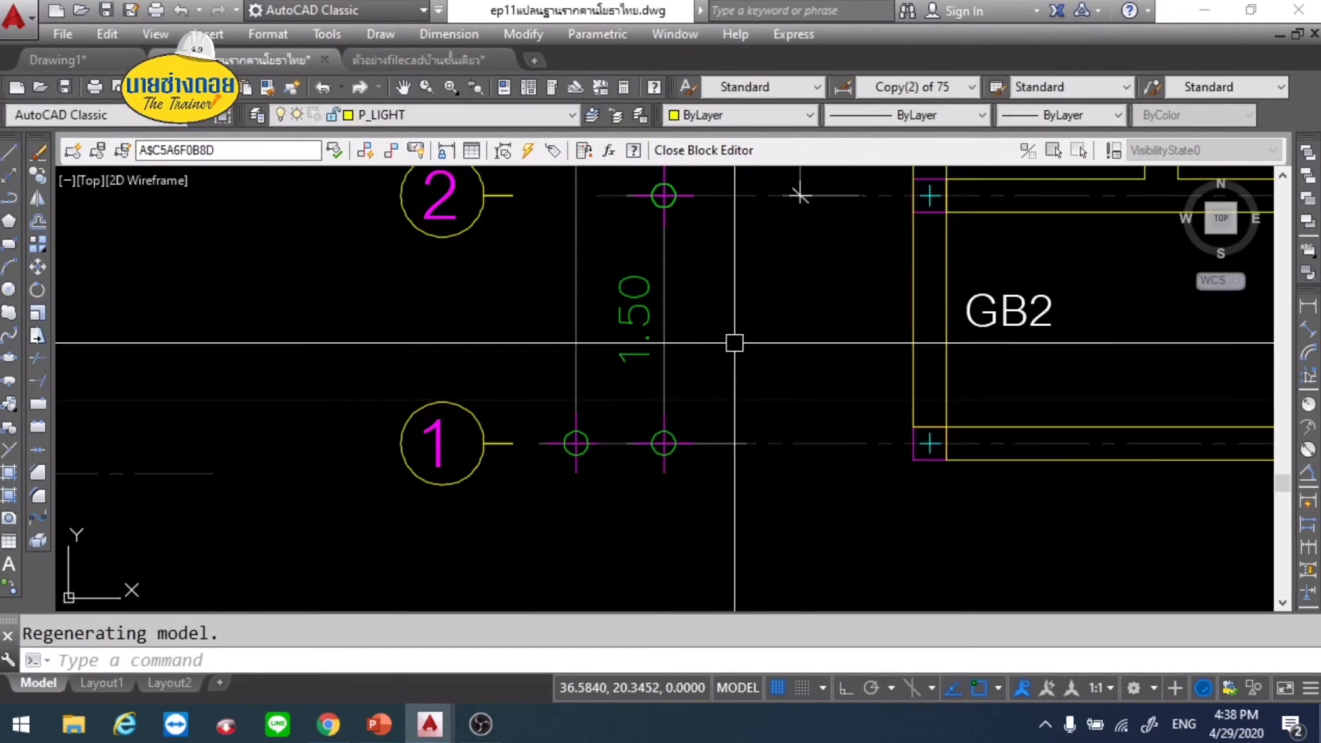
scroll(702, 485, down, 5)
scroll(703, 485, up, 8)
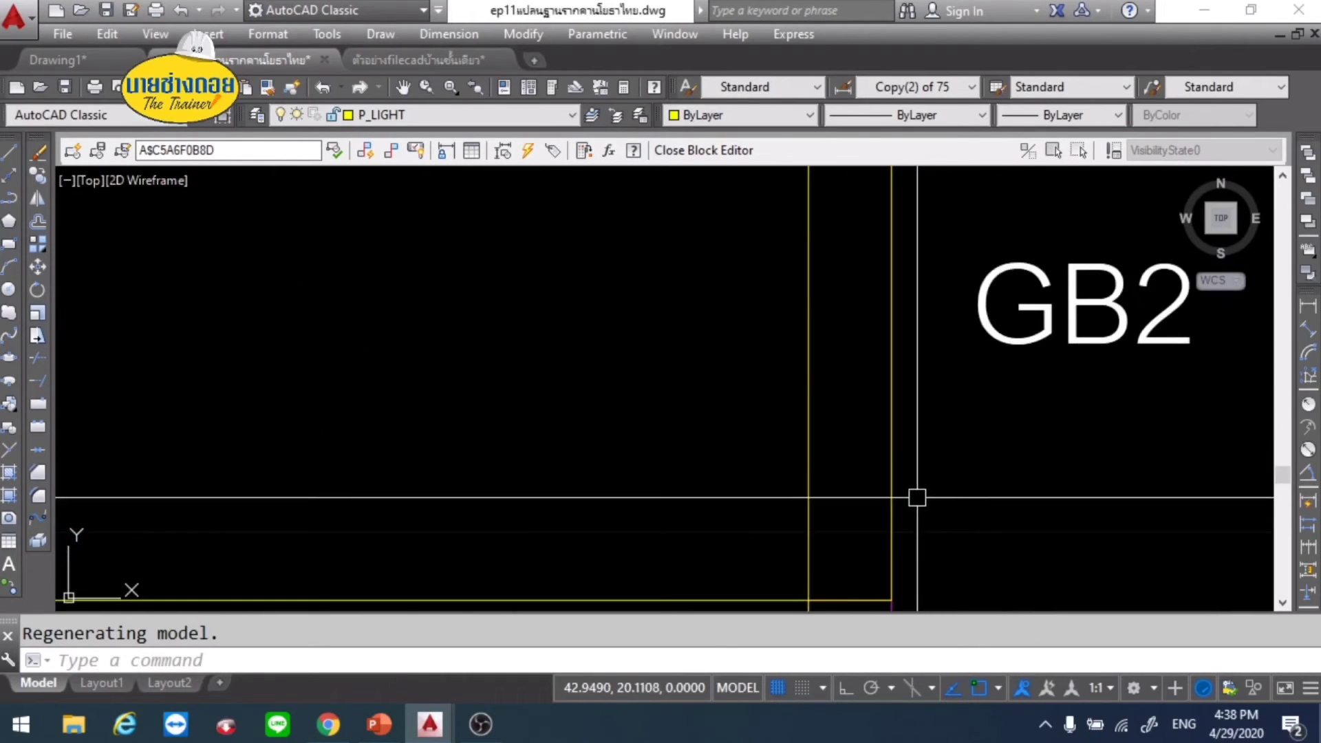
scroll(920, 495, up, 5)
scroll(890, 362, down, 2)
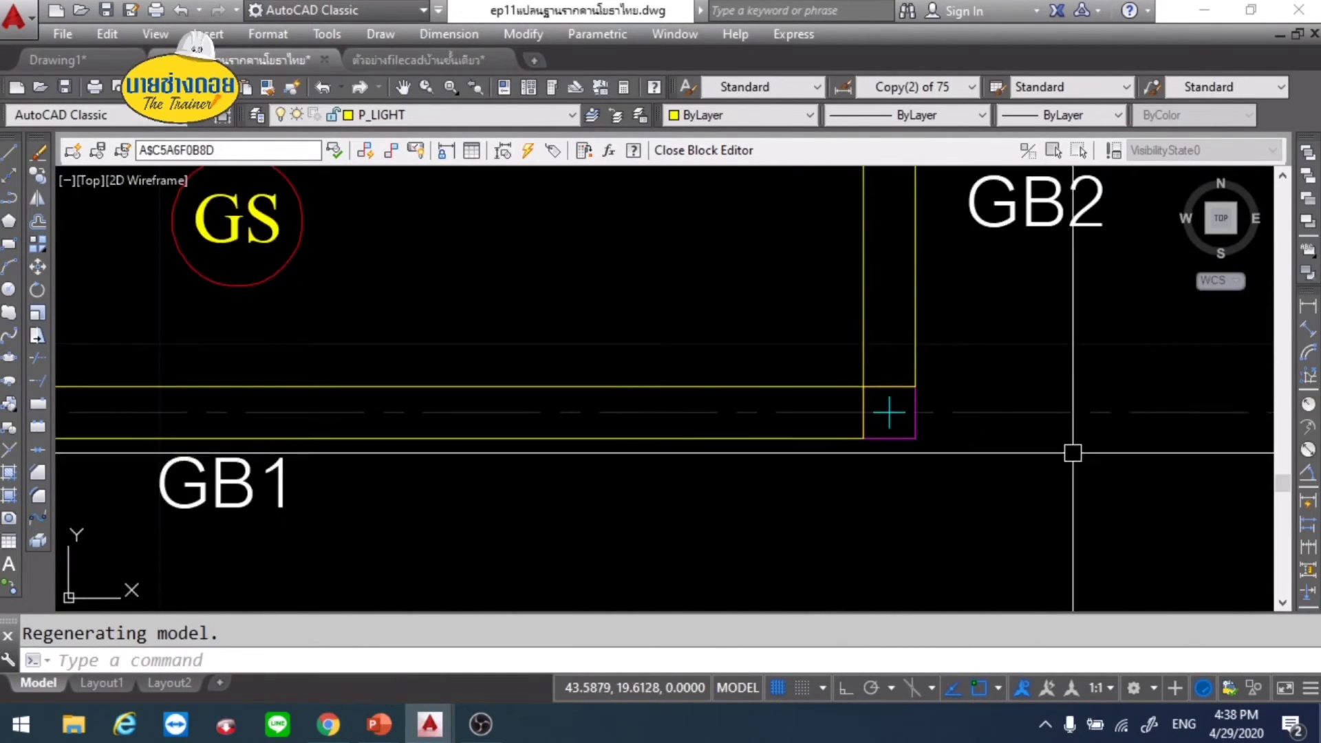
scroll(963, 386, down, 5)
middle_drag(887, 305, 865, 413)
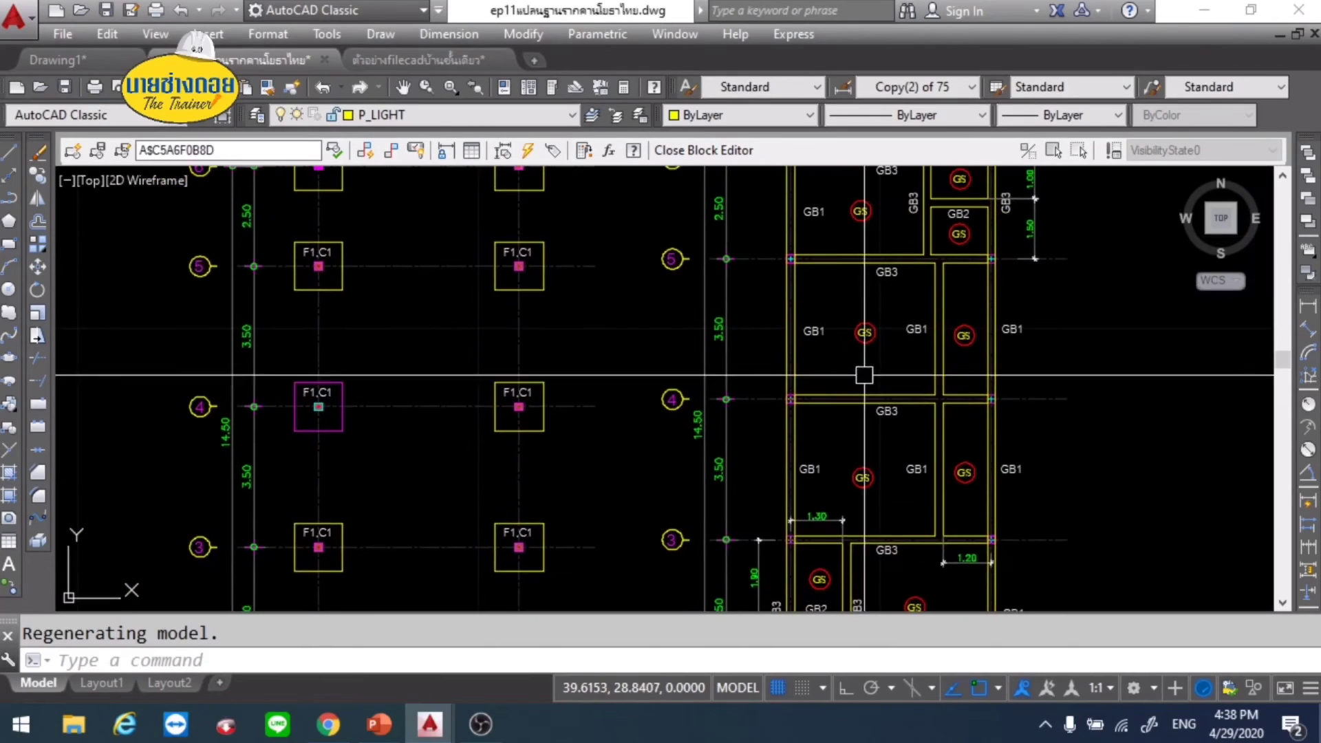
scroll(824, 317, up, 8)
scroll(825, 316, down, 5)
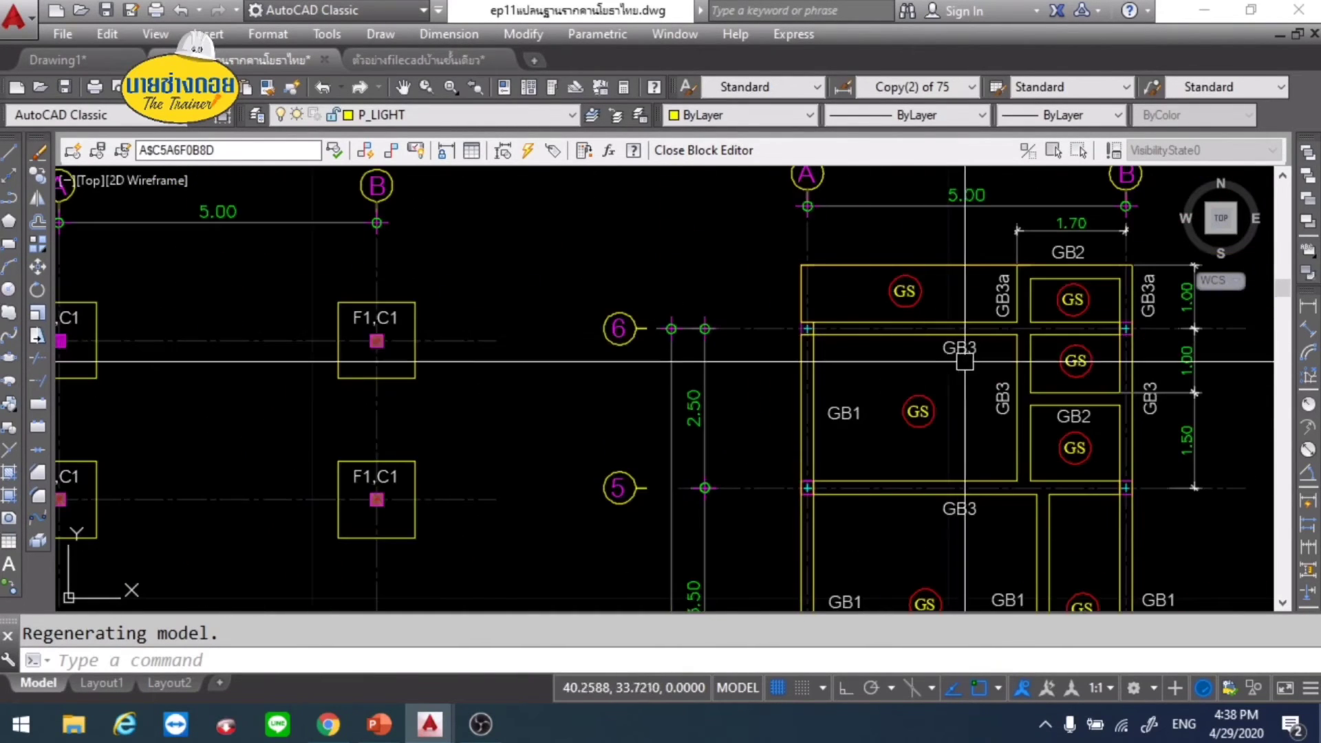
scroll(824, 330, up, 6)
middle_drag(1045, 346, 669, 346)
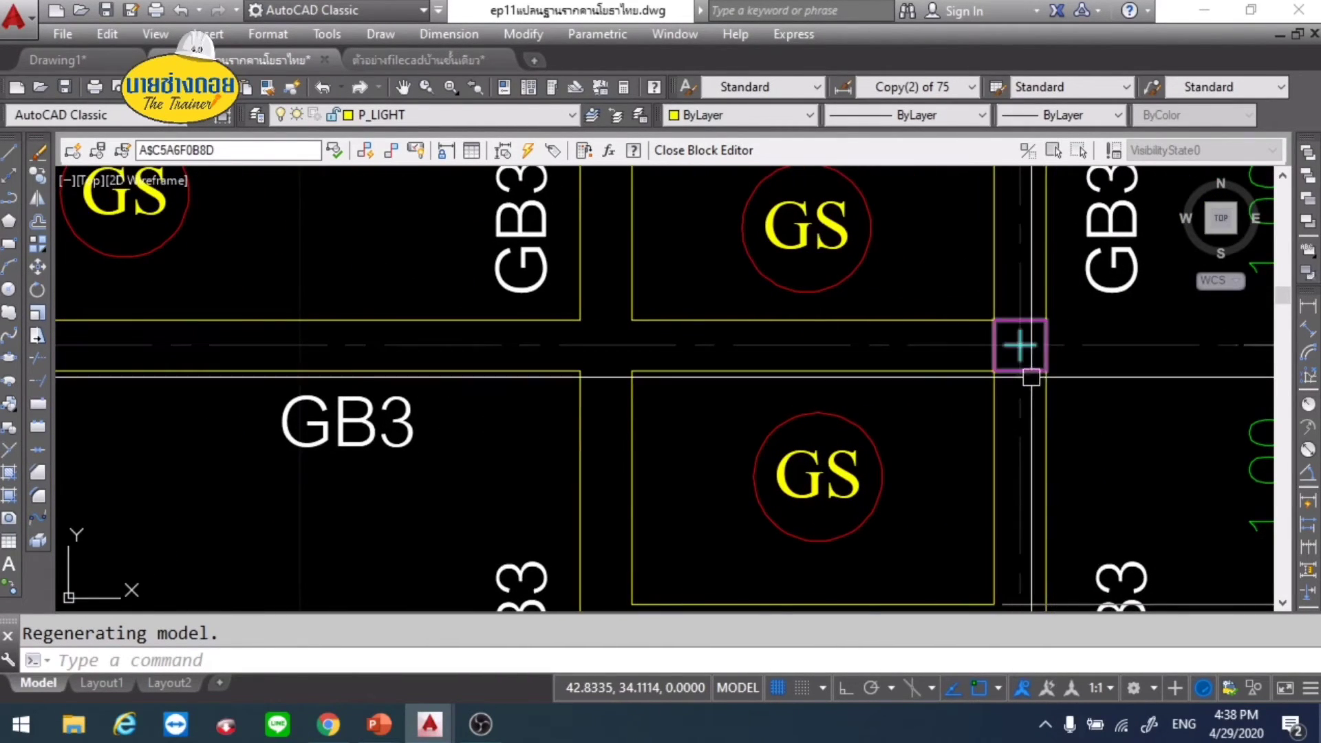
scroll(1024, 348, down, 3)
scroll(1019, 338, down, 7)
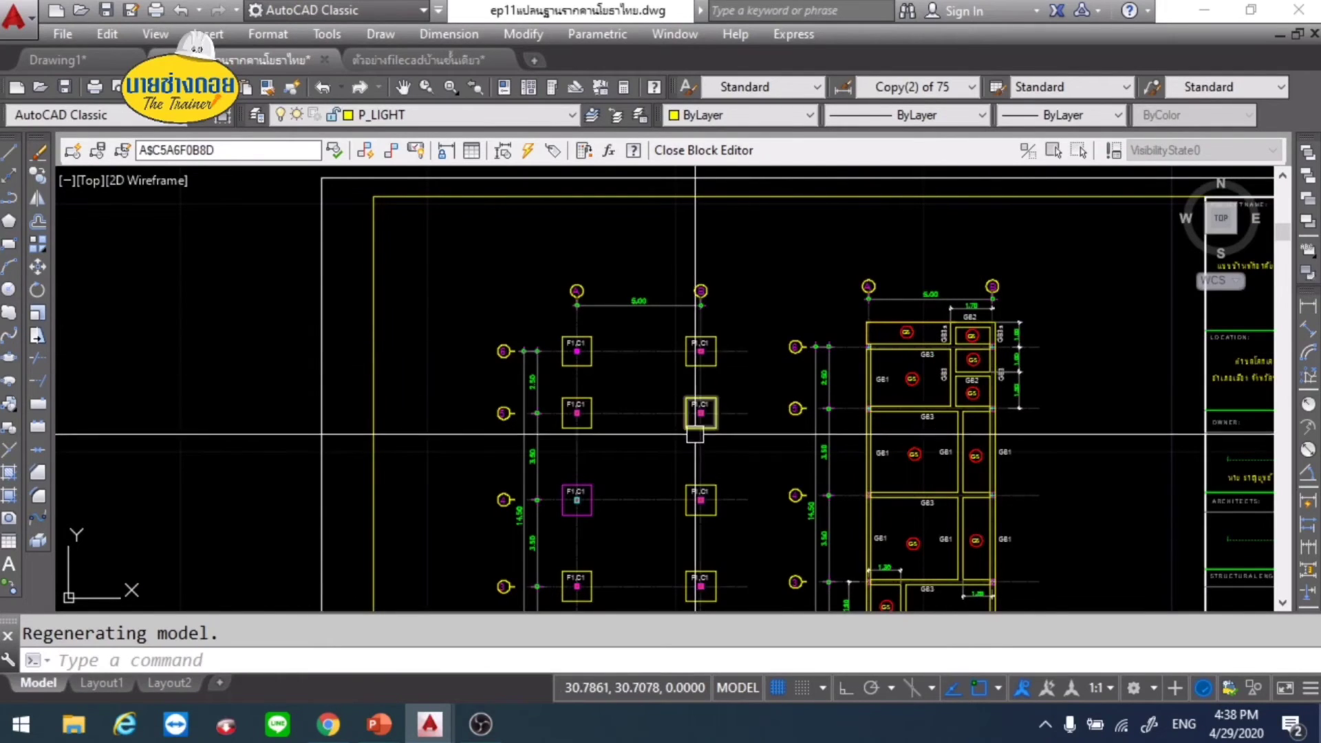
scroll(766, 383, down, 1)
scroll(784, 299, down, 2)
scroll(784, 300, down, 3)
scroll(777, 316, up, 5)
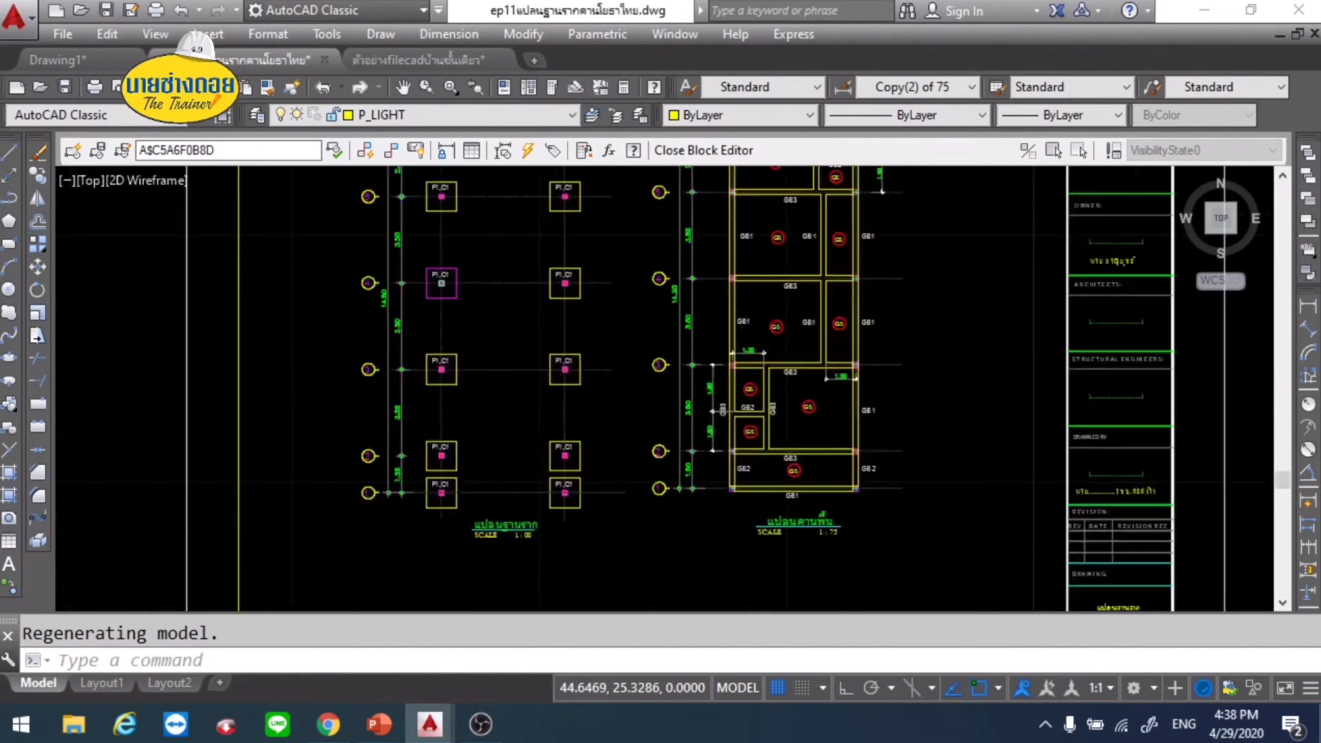
scroll(767, 333, up, 6)
scroll(688, 413, up, 2)
scroll(829, 399, down, 2)
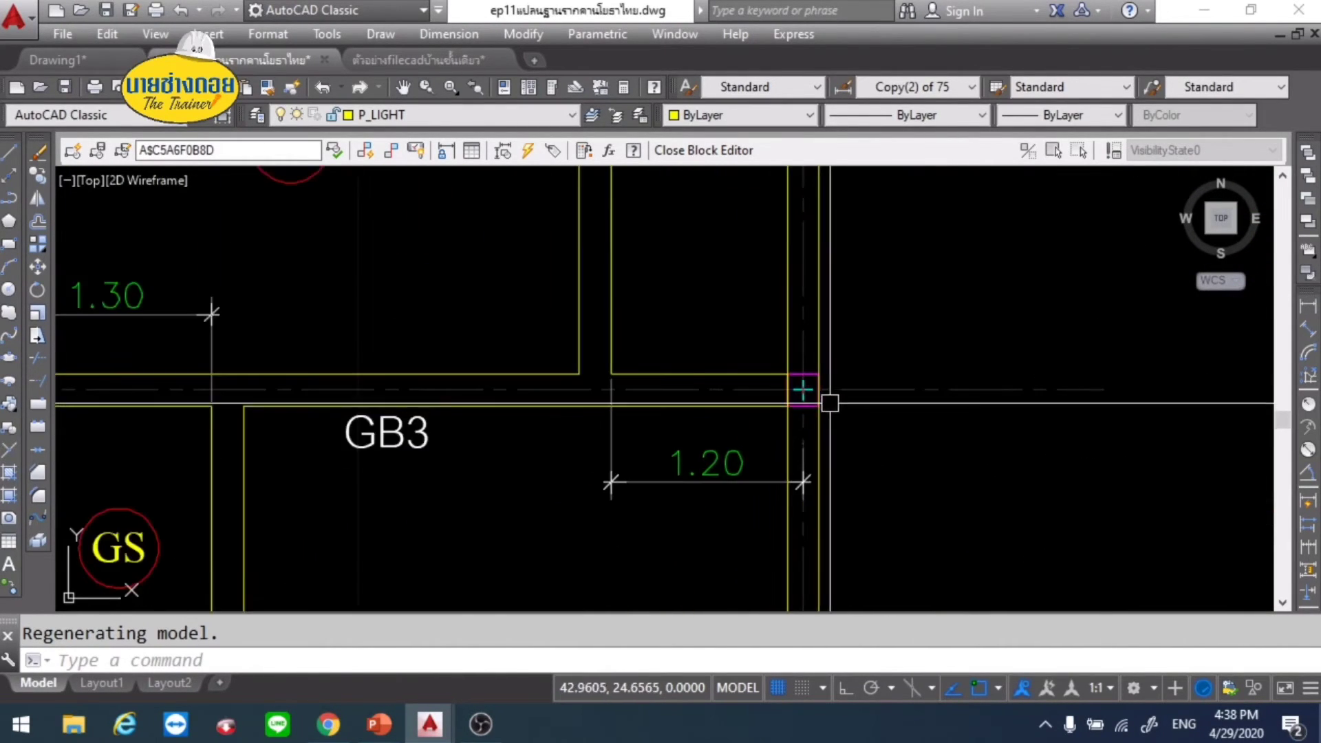
scroll(757, 413, down, 4)
middle_drag(604, 443, 698, 331)
scroll(698, 331, down, 3)
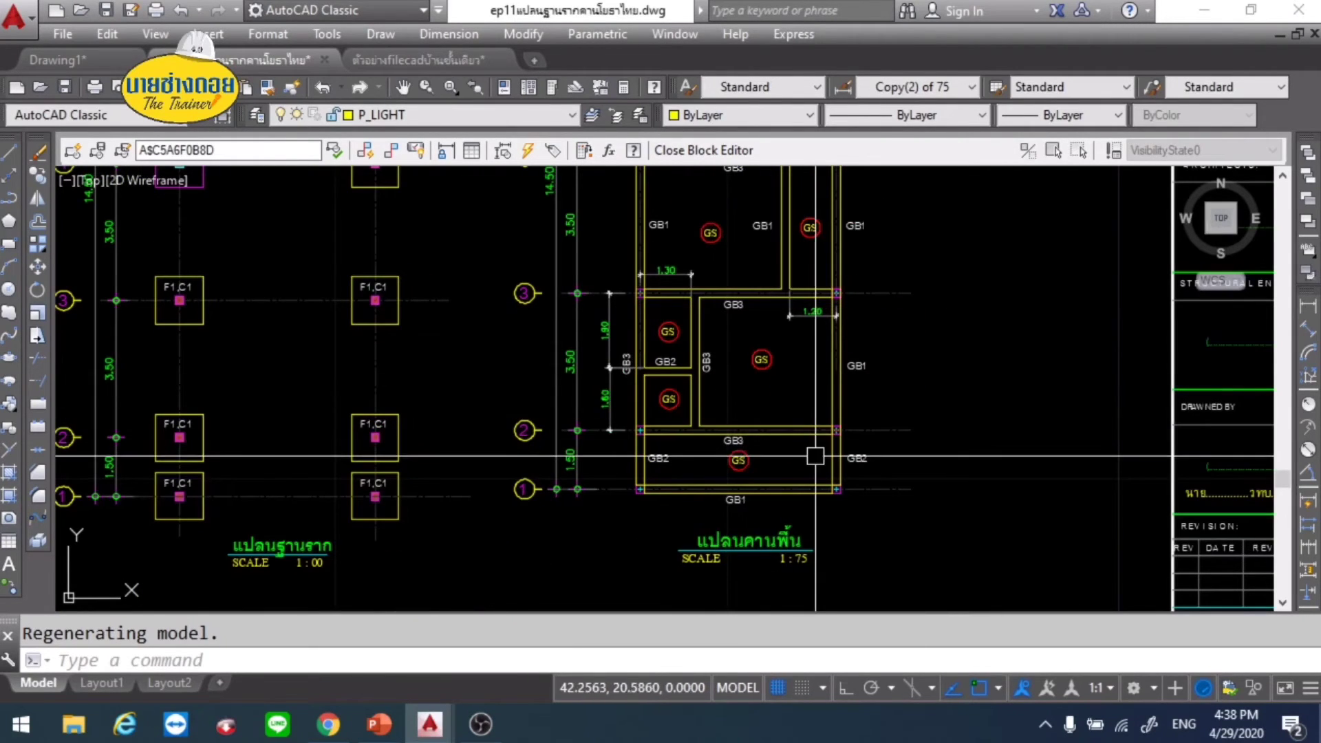
scroll(855, 448, up, 5)
scroll(874, 412, up, 2)
scroll(877, 401, down, 5)
scroll(716, 416, down, 1)
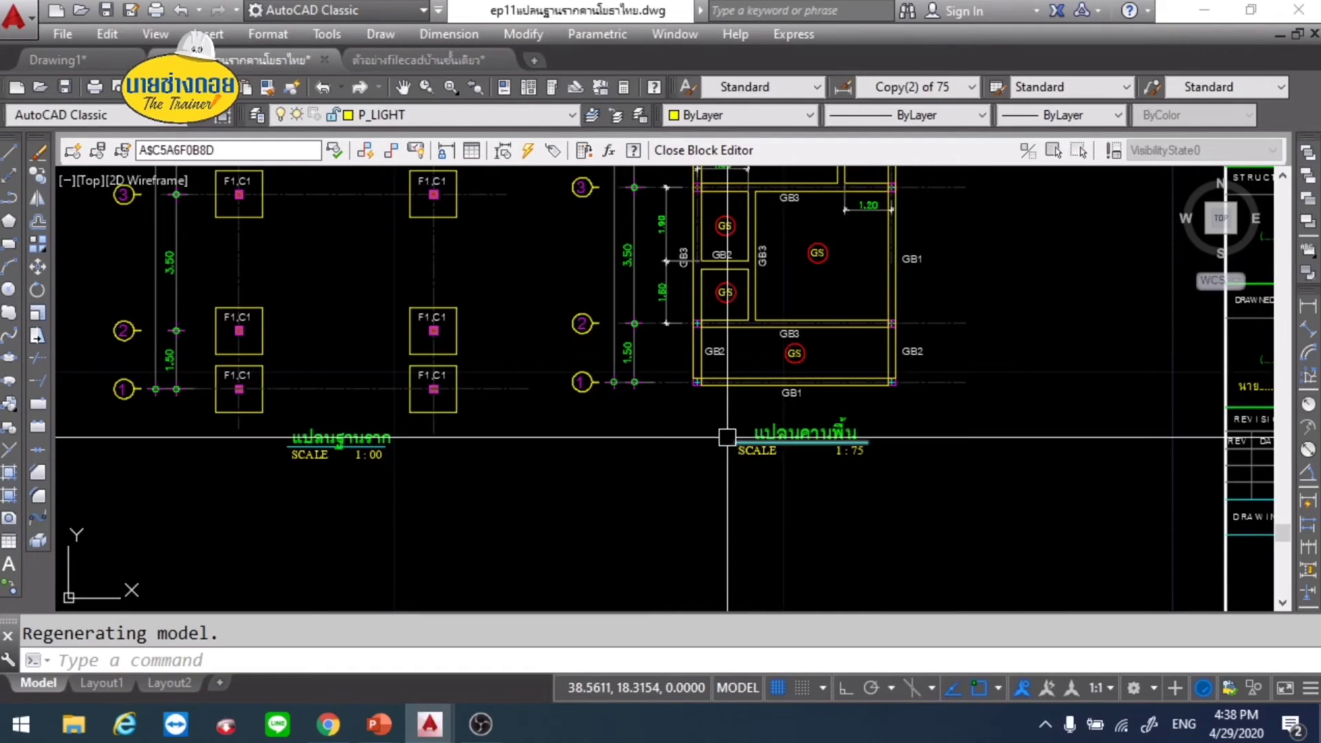
mouse_move(792, 354)
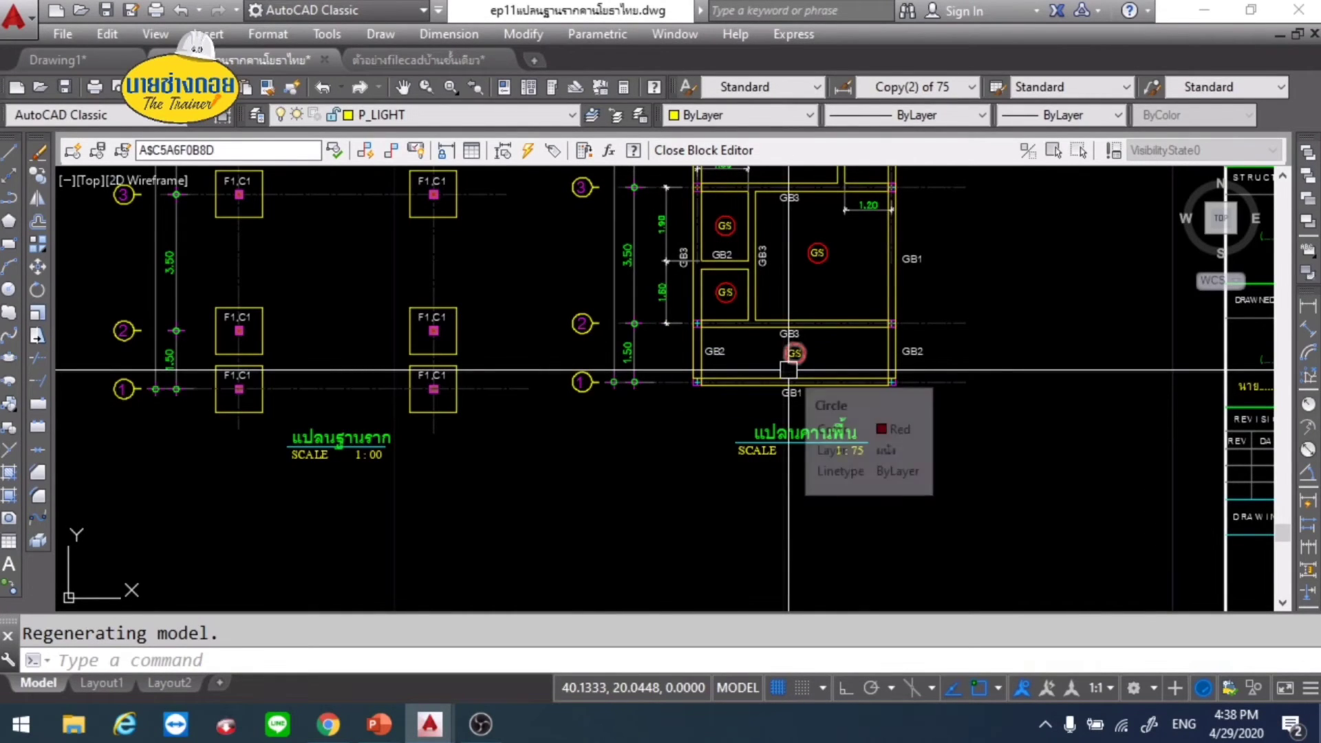
scroll(789, 370, down, 5)
scroll(510, 286, down, 2)
scroll(595, 265, up, 8)
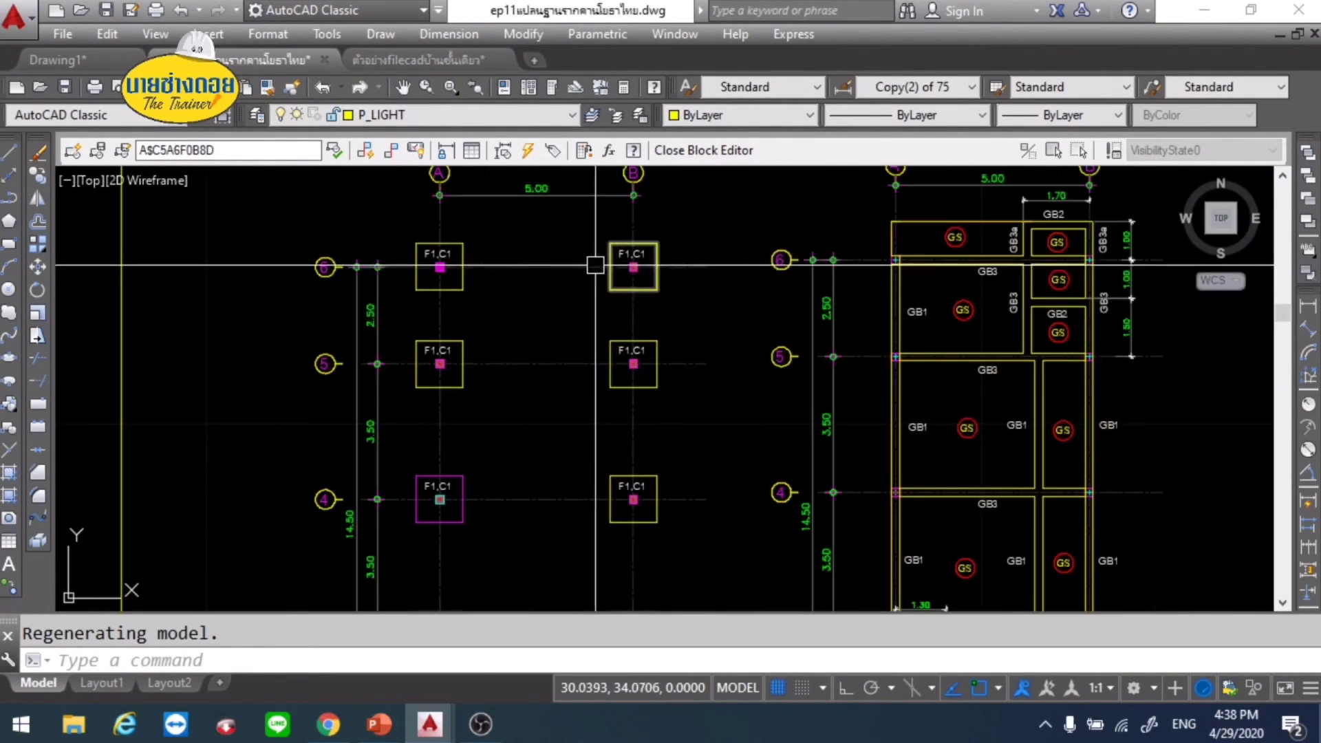
Step: Change the horizontal and vertical C.line beam centre lines to Color 8
click(573, 241)
scroll(570, 537, down, 2)
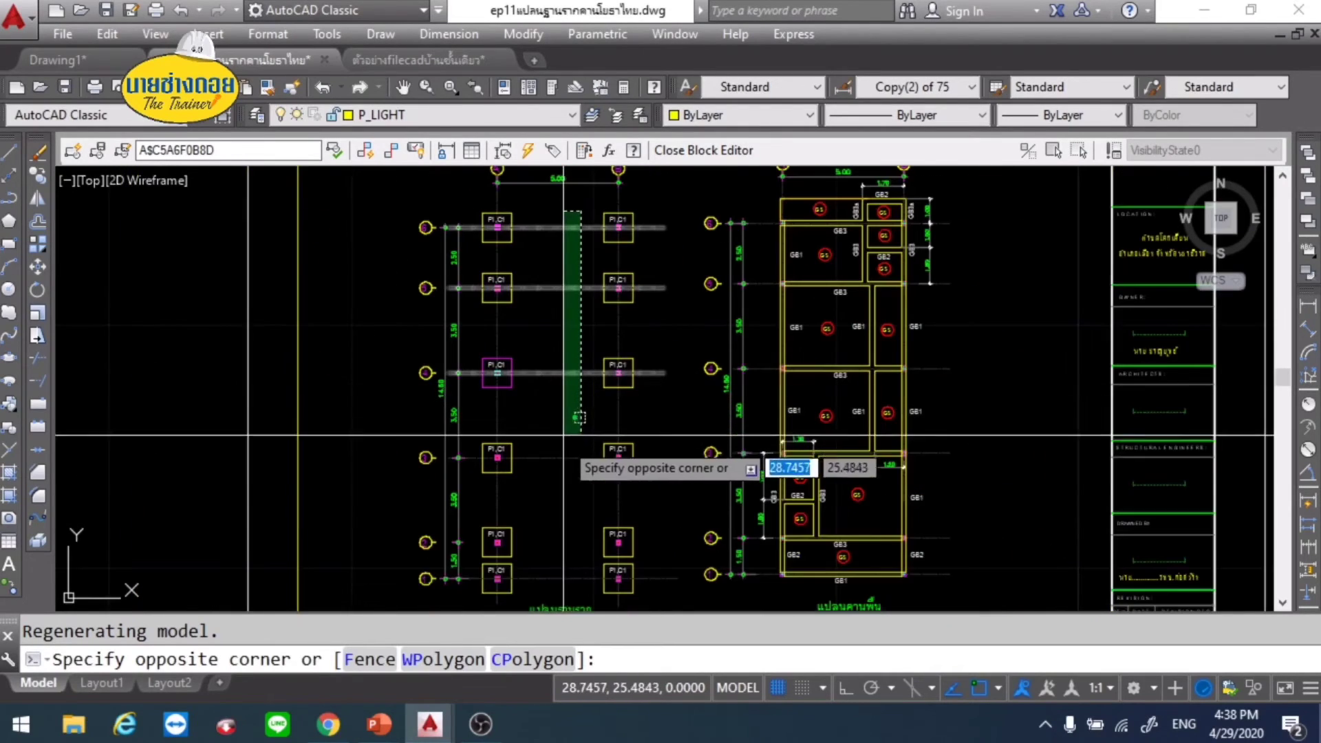
click(583, 556)
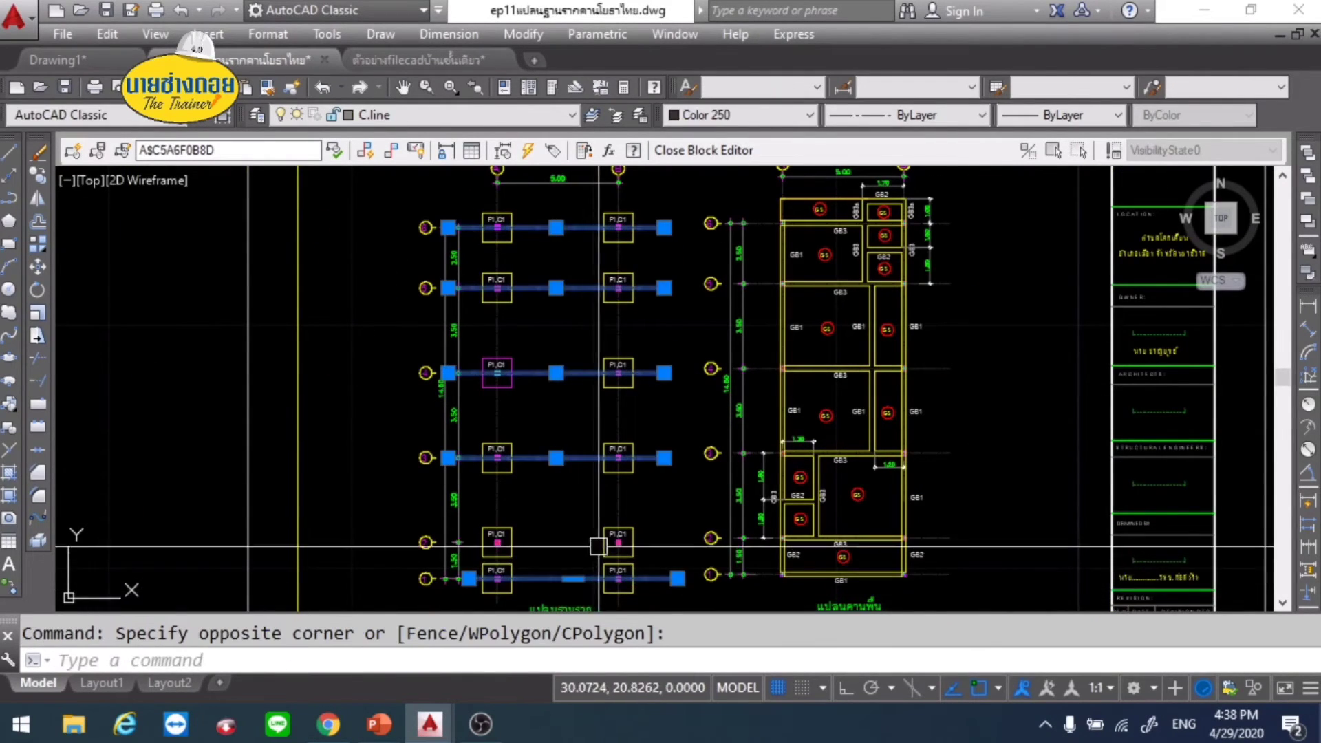
scroll(607, 533, up, 2)
click(650, 484)
click(424, 492)
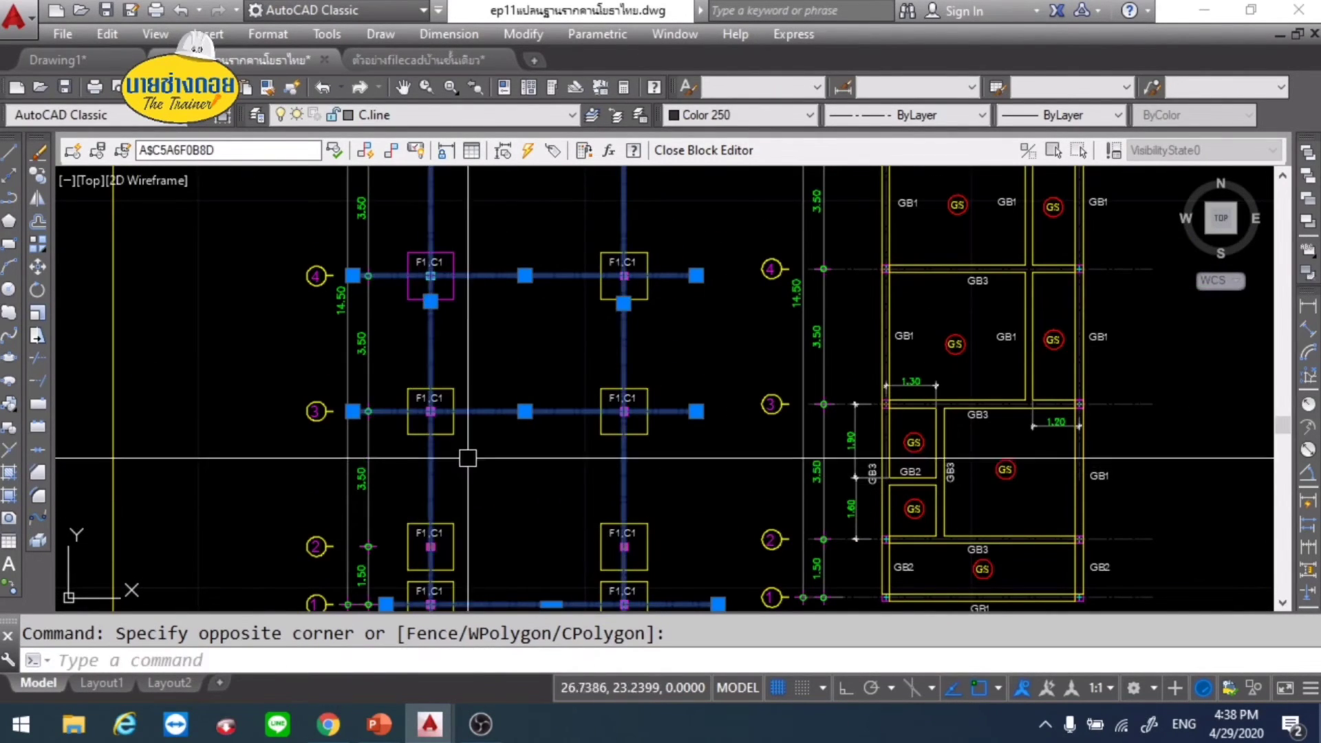
click(696, 116)
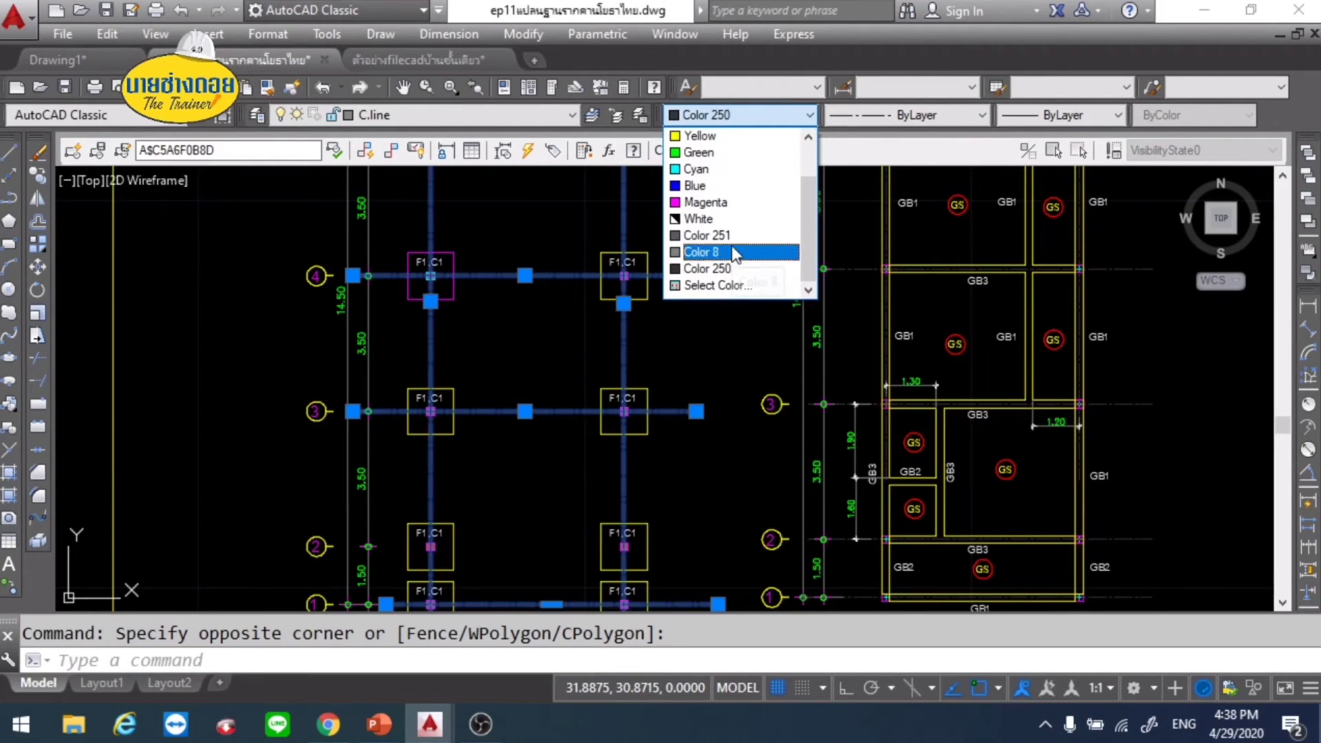
click(709, 252)
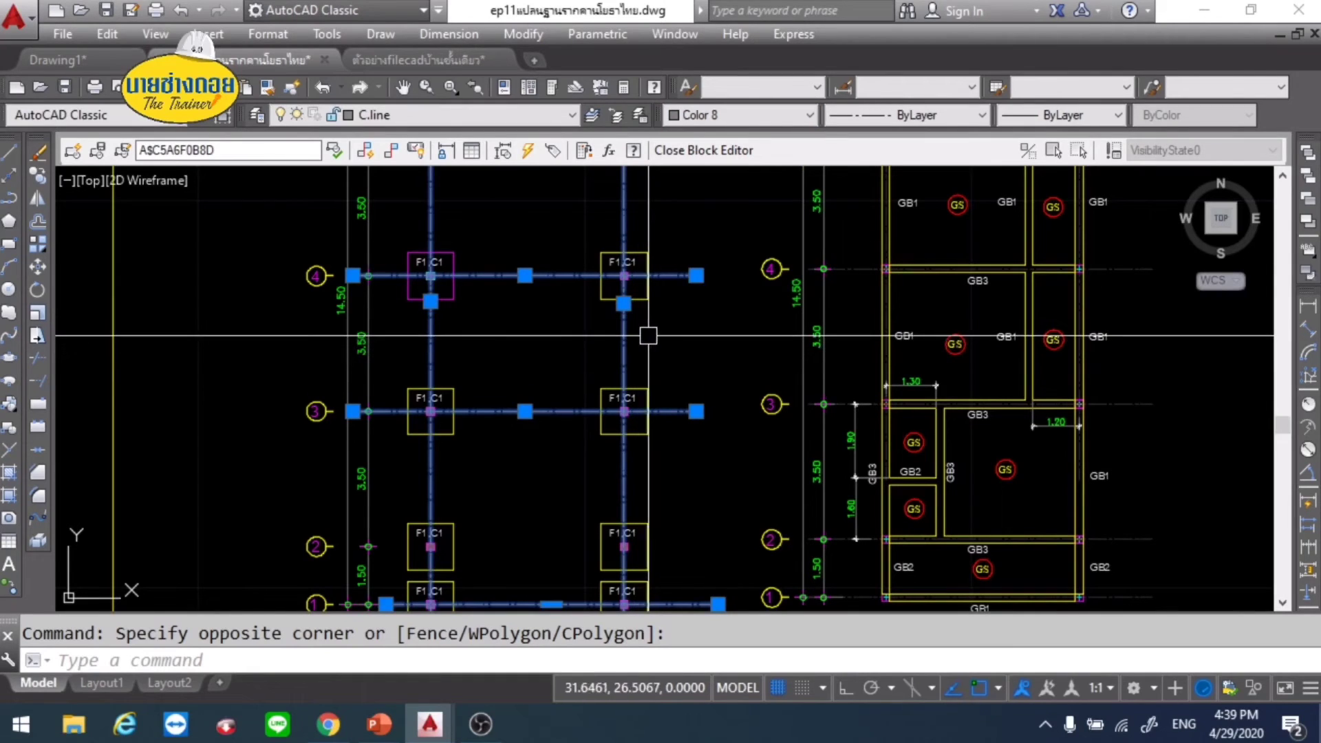
key(Escape)
Step: Window-select the grid line 3 centre line in the beam plan
scroll(552, 346, down, 2)
scroll(552, 345, down, 2)
mouse_move(552, 346)
middle_down()
mouse_move(578, 346)
mouse_move(597, 372)
middle_up()
scroll(802, 320, up, 4)
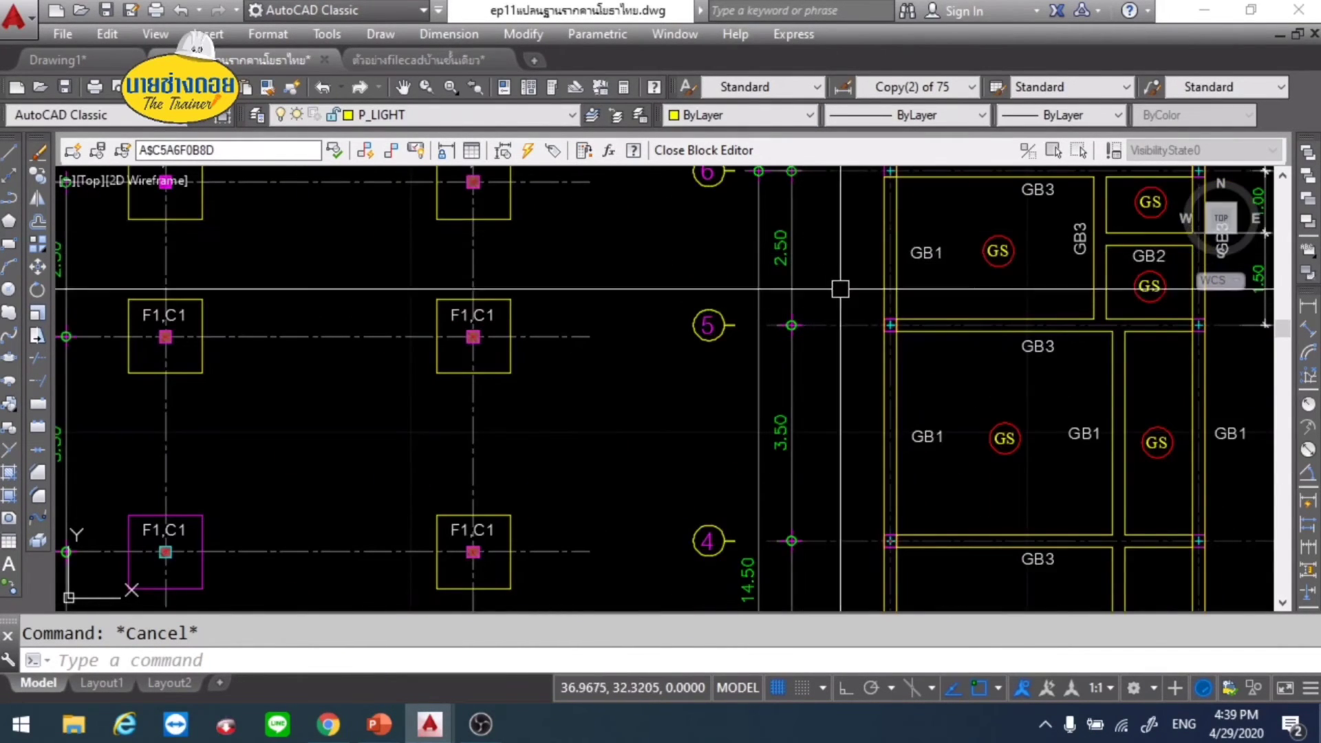
middle_drag(840, 289, 629, 353)
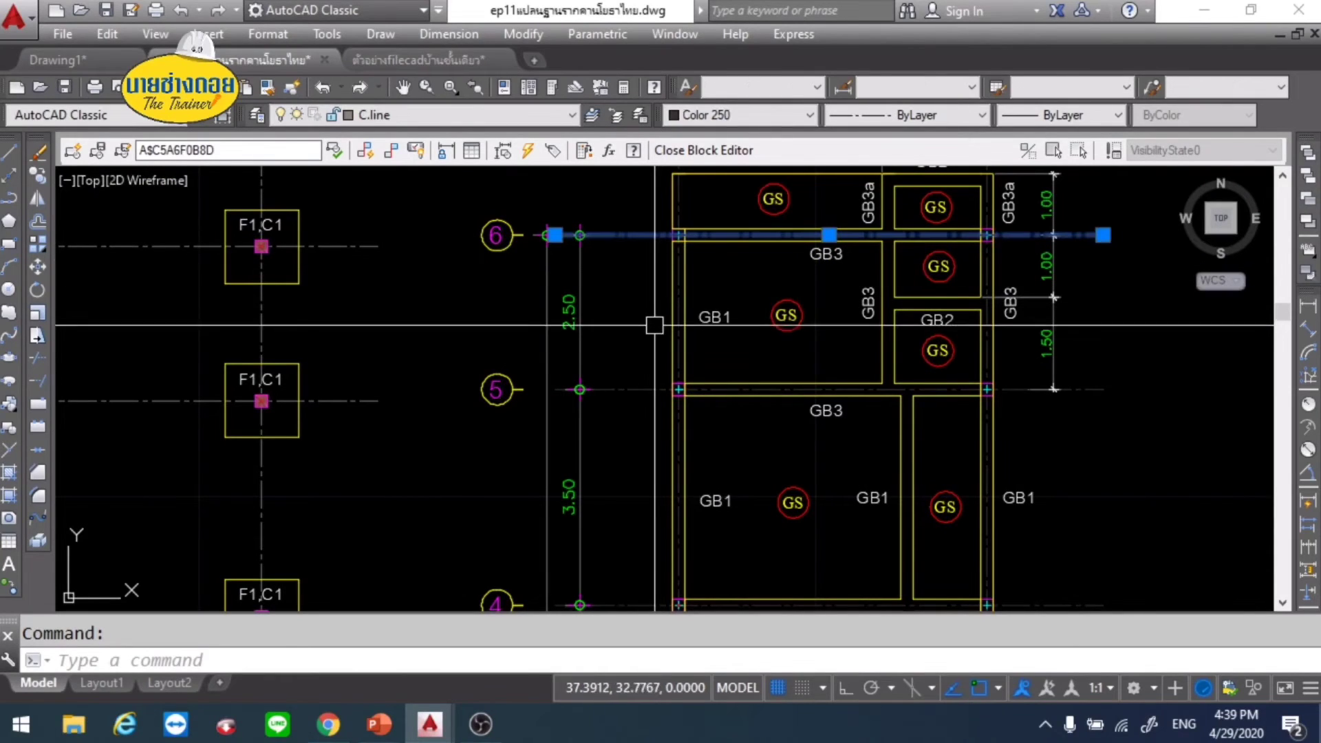
scroll(652, 388, up, 2)
scroll(640, 333, down, 2)
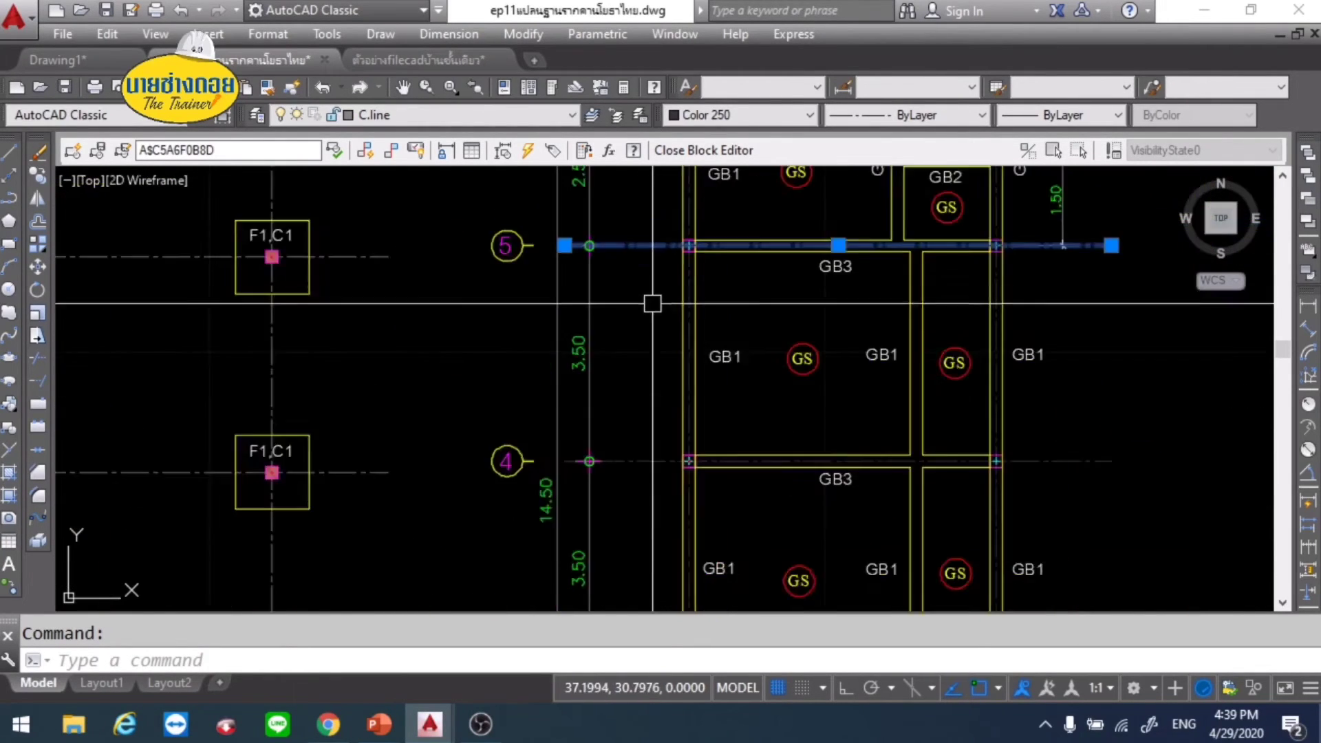
scroll(643, 303, down, 2)
middle_drag(692, 497, 688, 399)
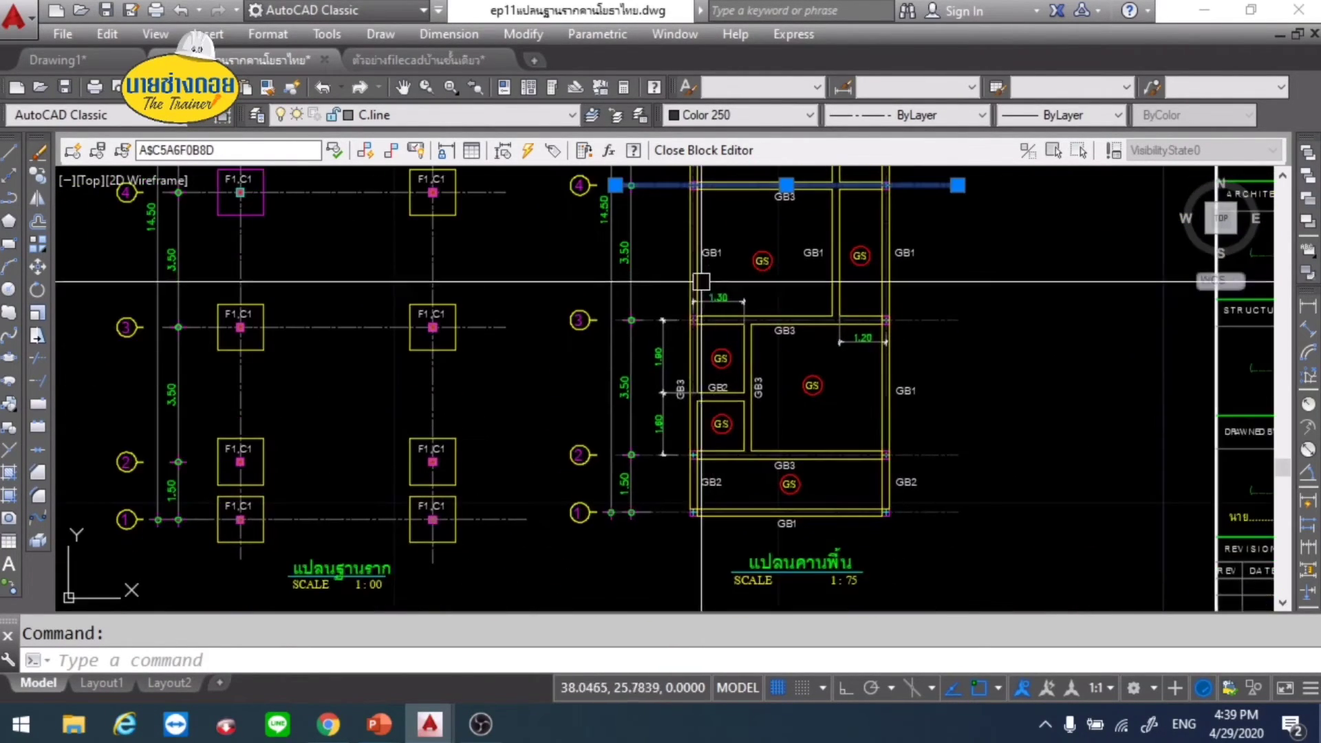
scroll(681, 344, up, 4)
scroll(643, 271, up, 4)
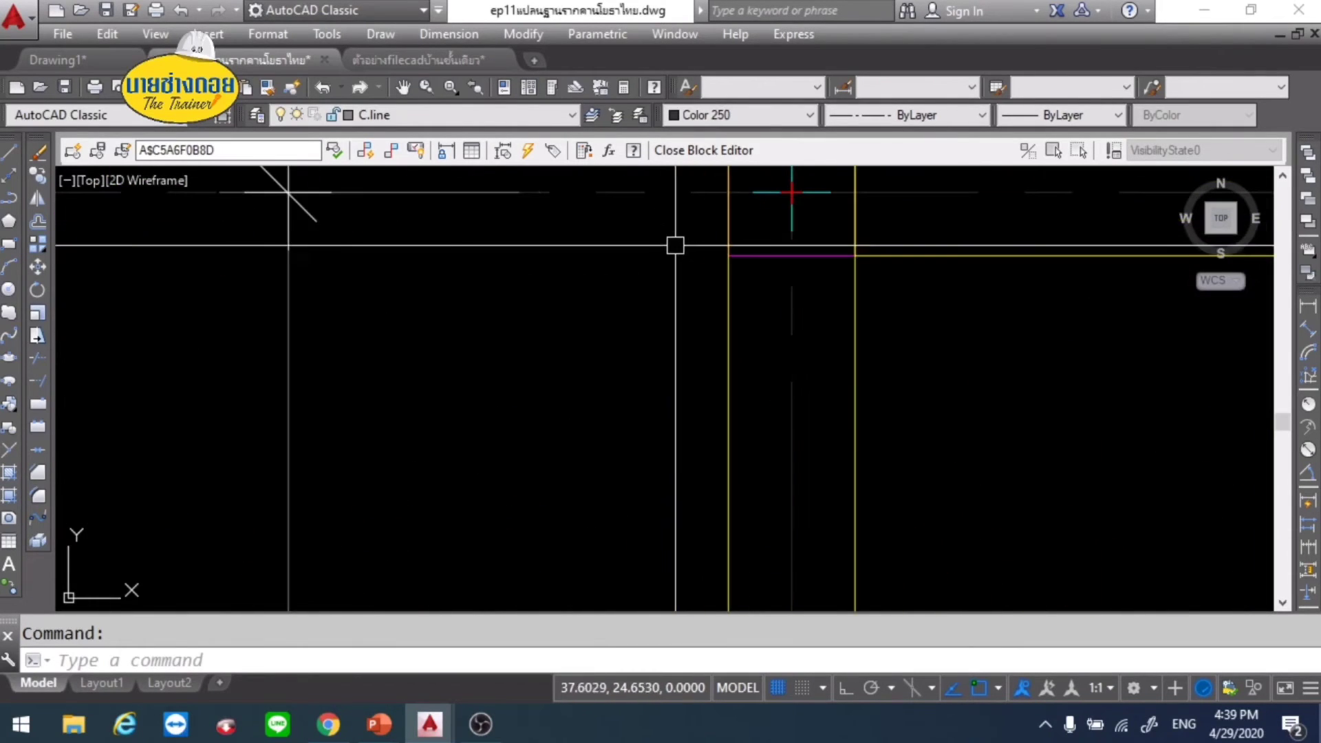
click(627, 198)
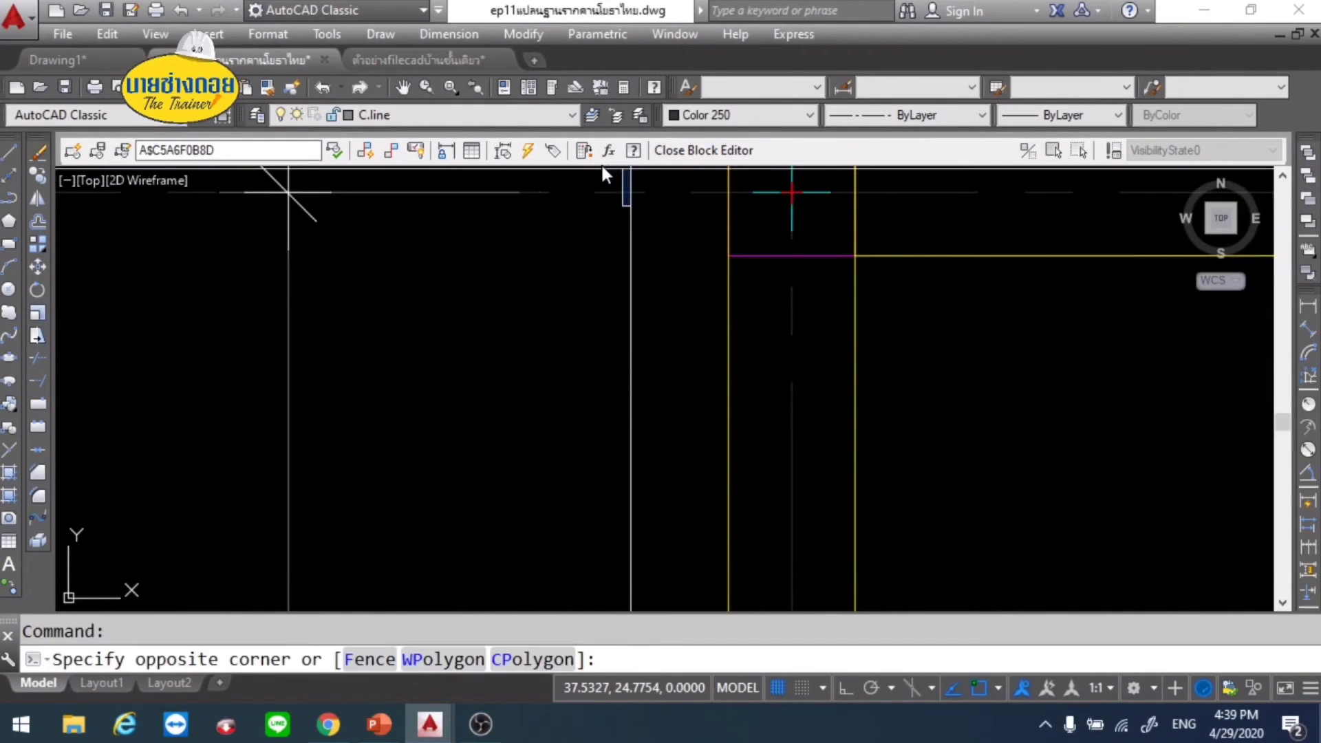
click(613, 189)
Step: Add the grid line 1 centre line to the selection and set them to Color 8
scroll(632, 242, down, 4)
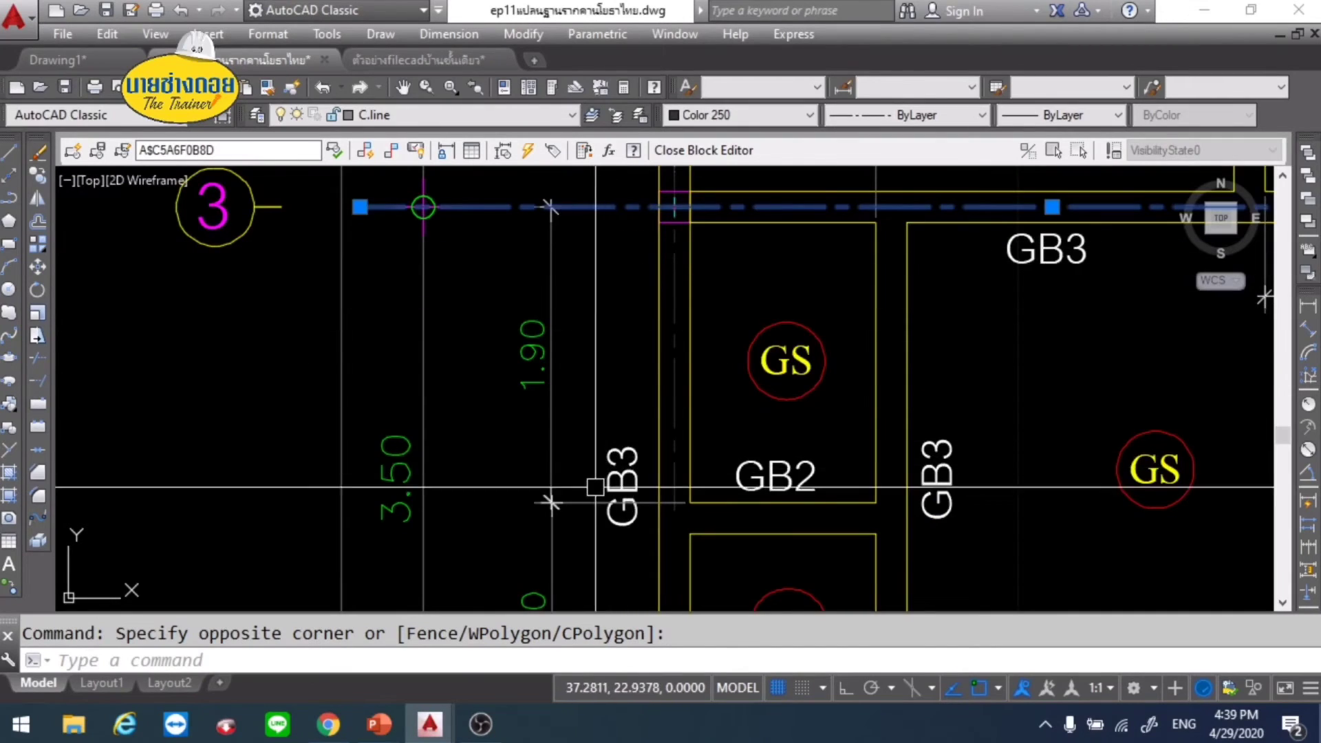
middle_drag(595, 487, 559, 247)
scroll(663, 294, up, 2)
scroll(663, 242, up, 2)
scroll(659, 269, down, 4)
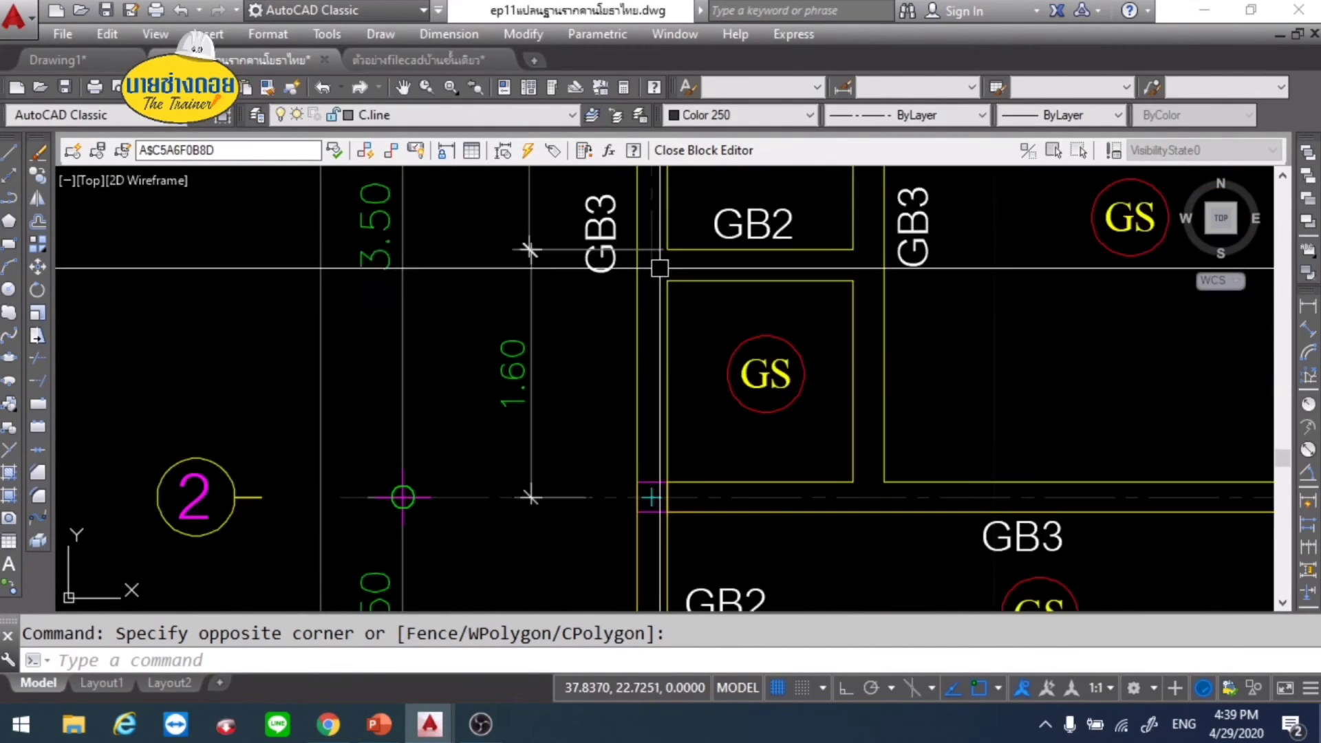
middle_drag(646, 378, 624, 299)
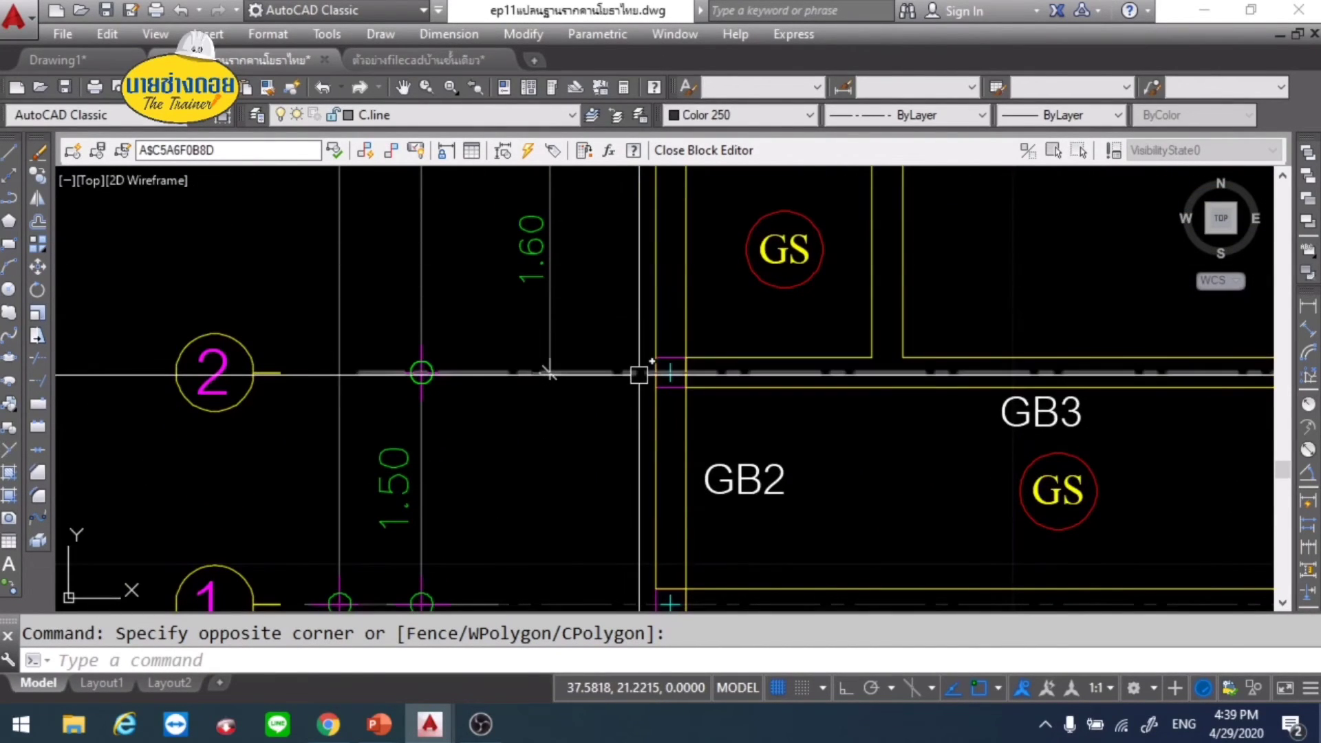
scroll(661, 275, down, 3)
scroll(619, 344, up, 3)
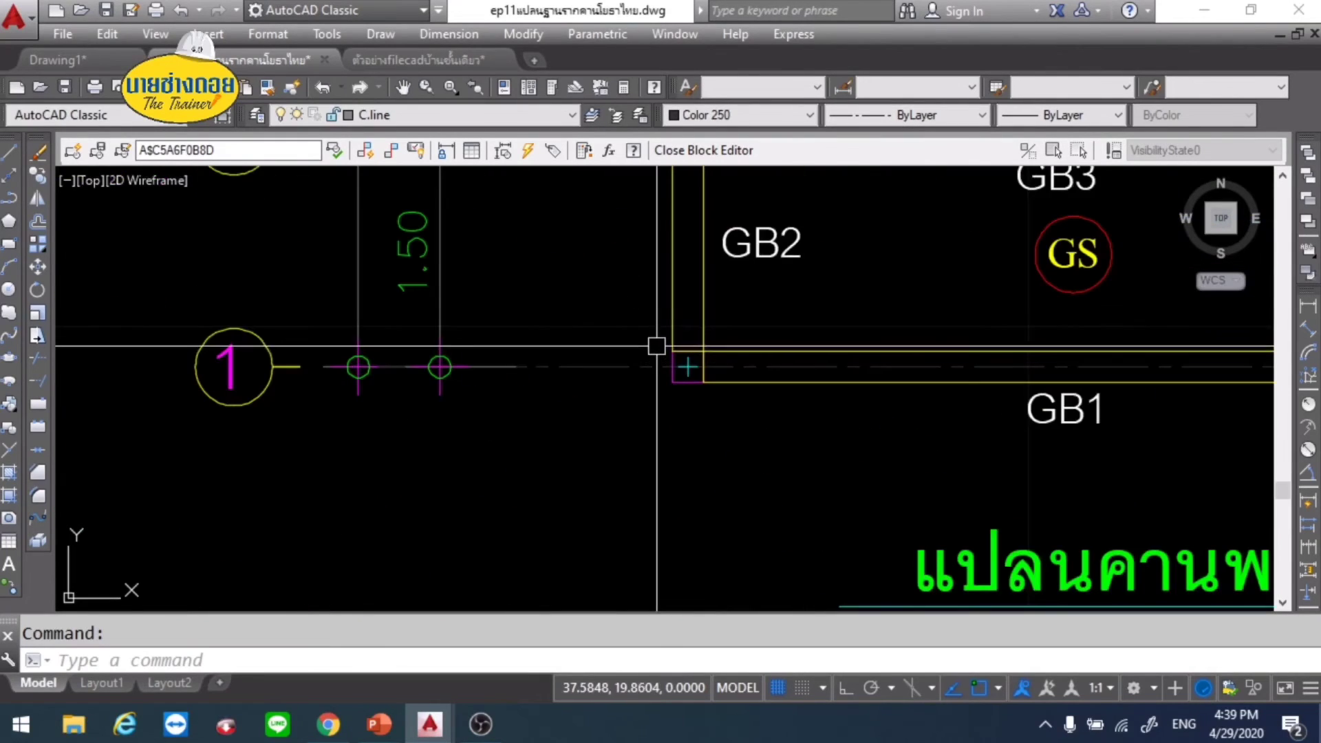
click(631, 329)
click(702, 406)
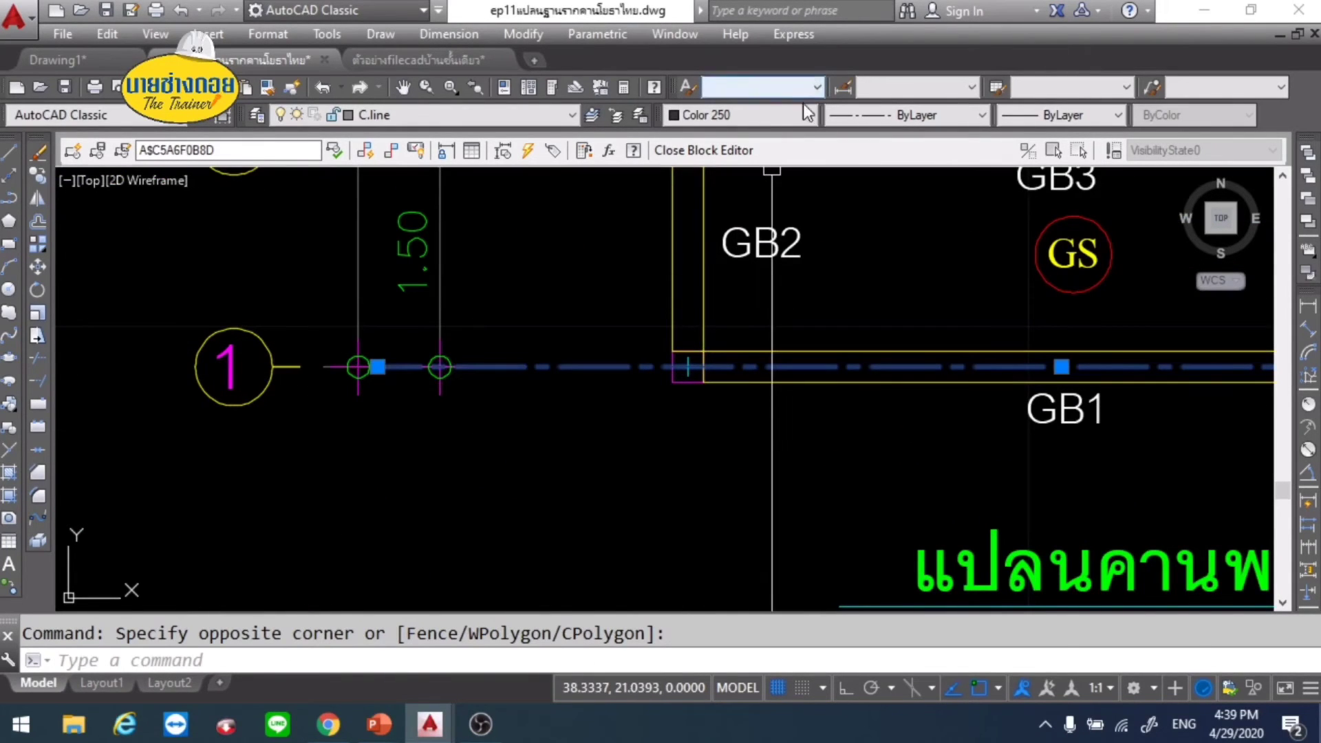
click(760, 115)
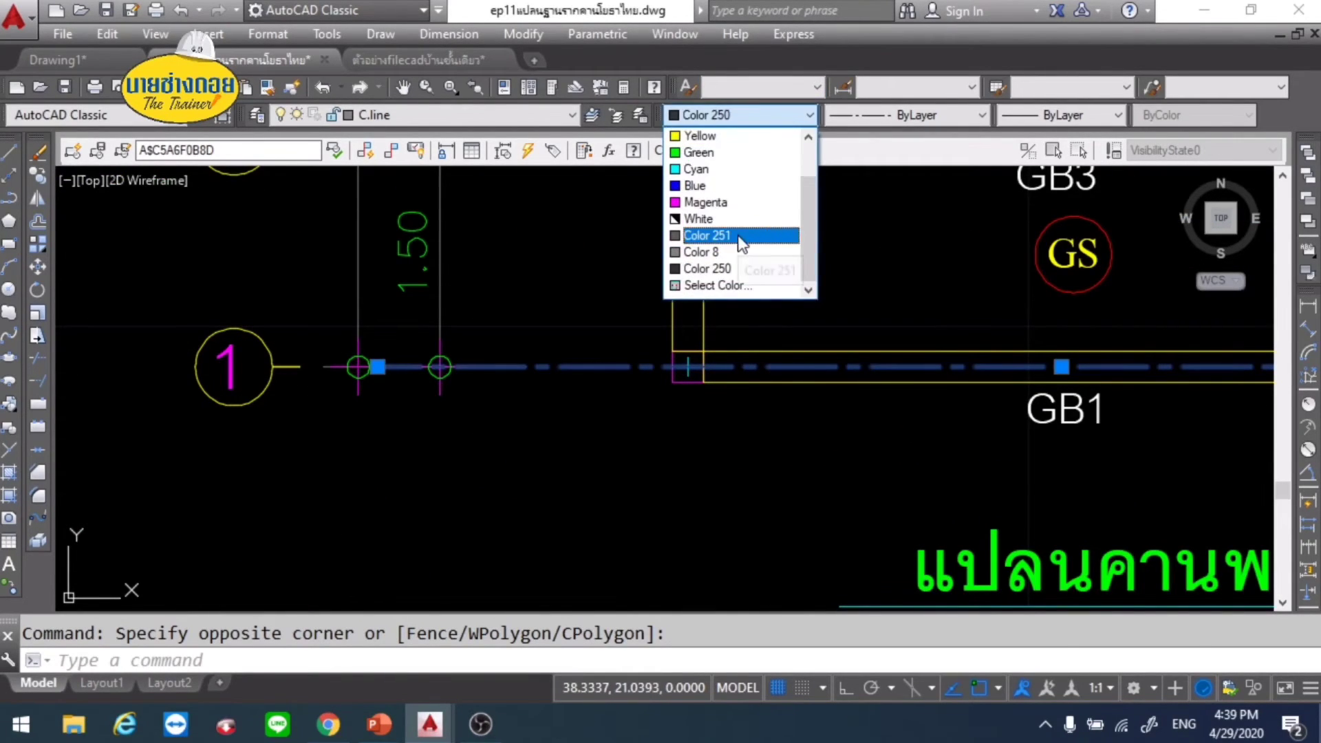
click(738, 253)
key(Escape)
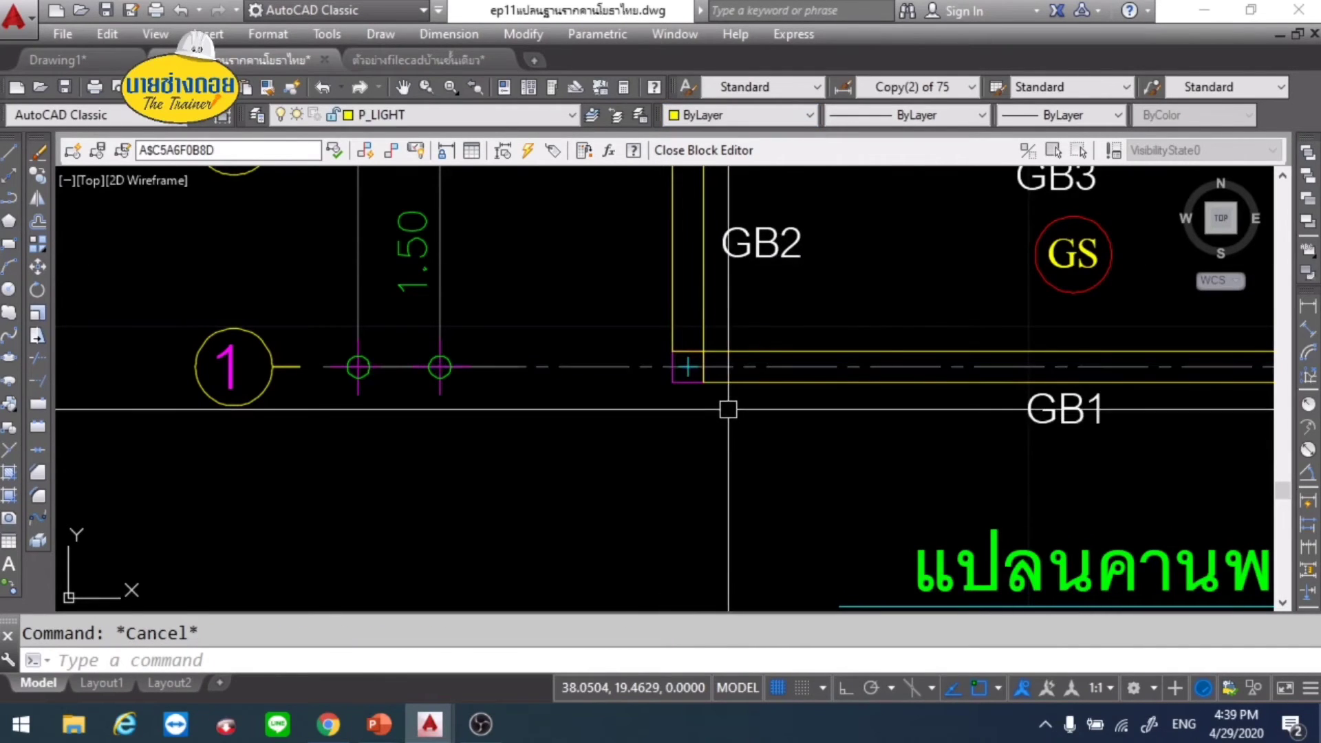
Step: Change the grid line A centre line to Color 8
scroll(672, 456, down, 5)
scroll(673, 456, down, 2)
scroll(763, 339, down, 2)
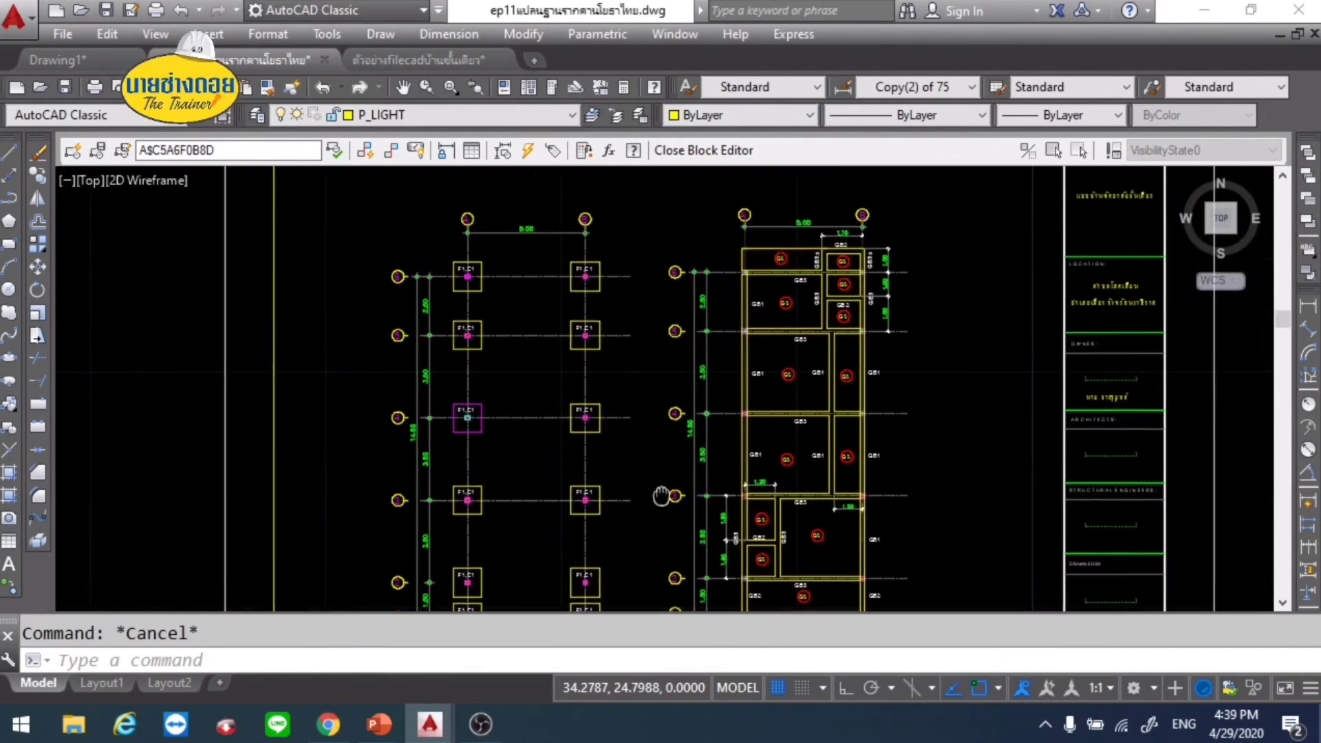
scroll(763, 338, up, 5)
scroll(782, 212, up, 3)
click(507, 389)
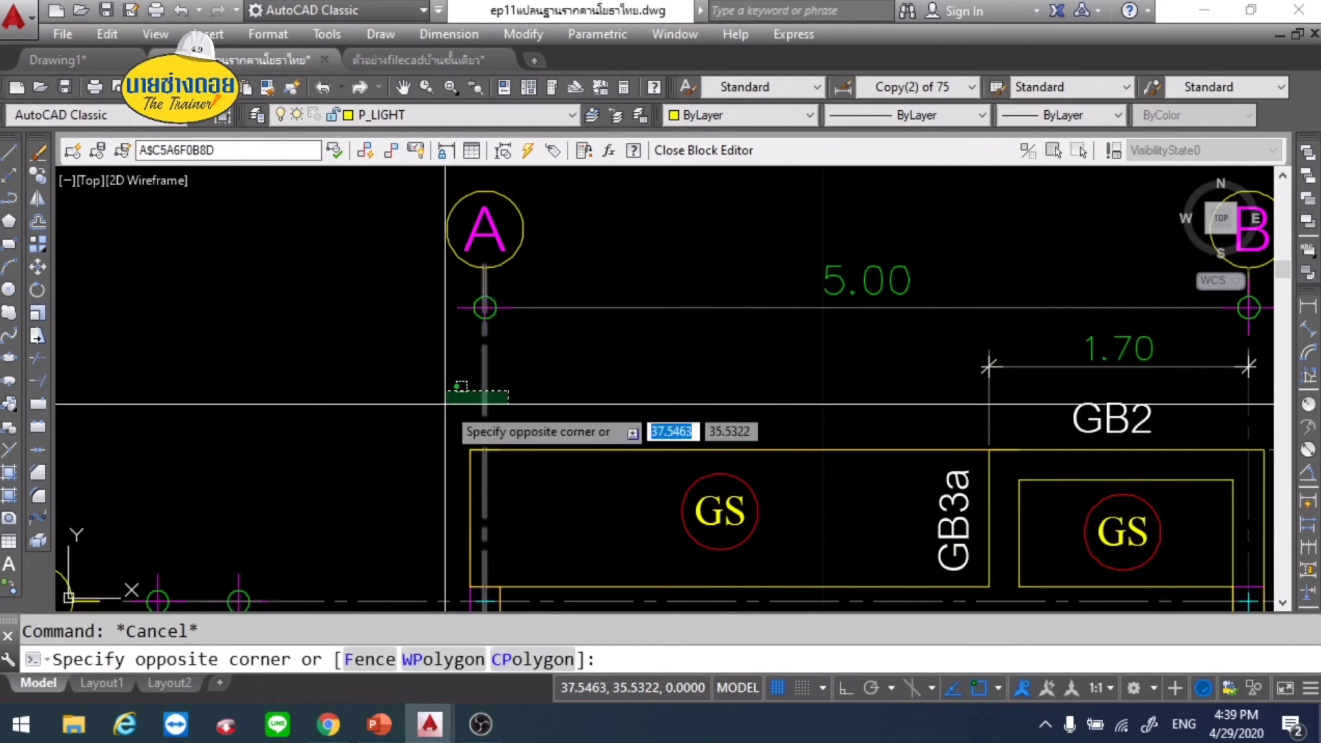
scroll(433, 388, down, 2)
click(433, 388)
scroll(433, 387, down, 2)
scroll(769, 396, up, 6)
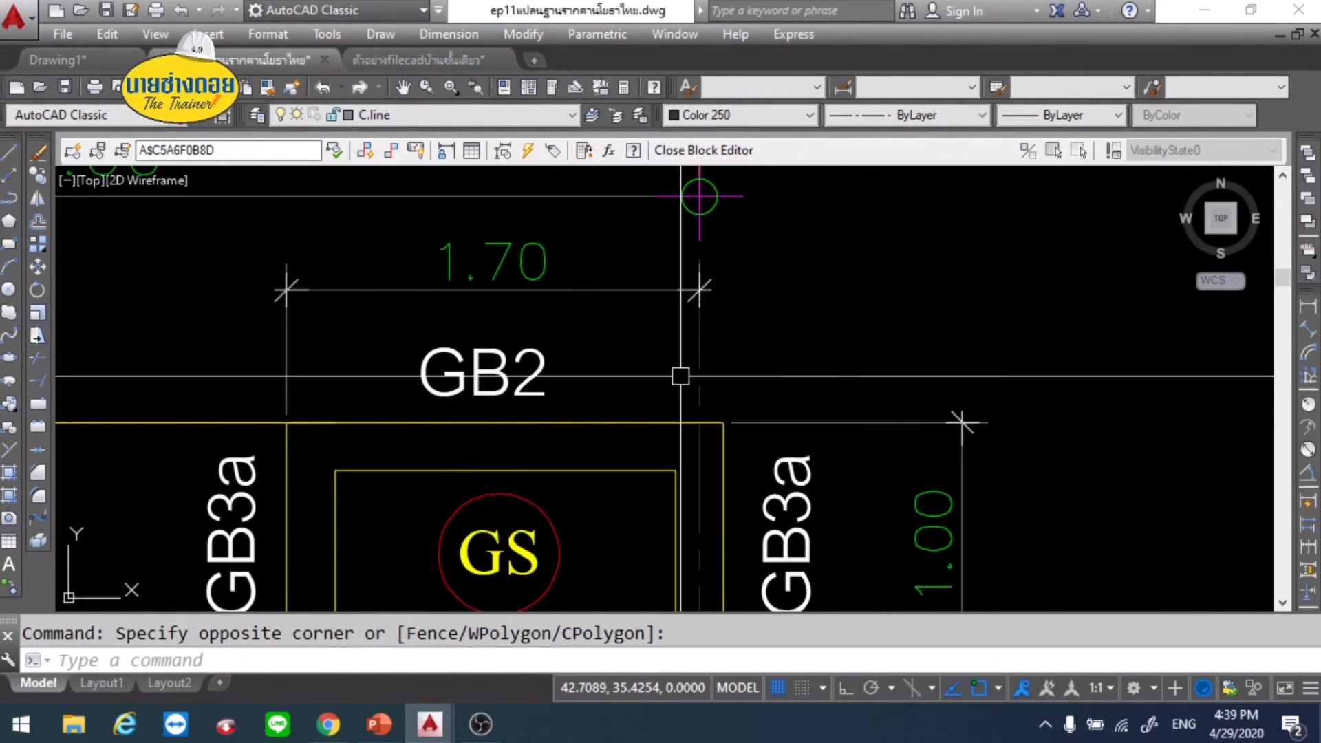
scroll(663, 369, down, 5)
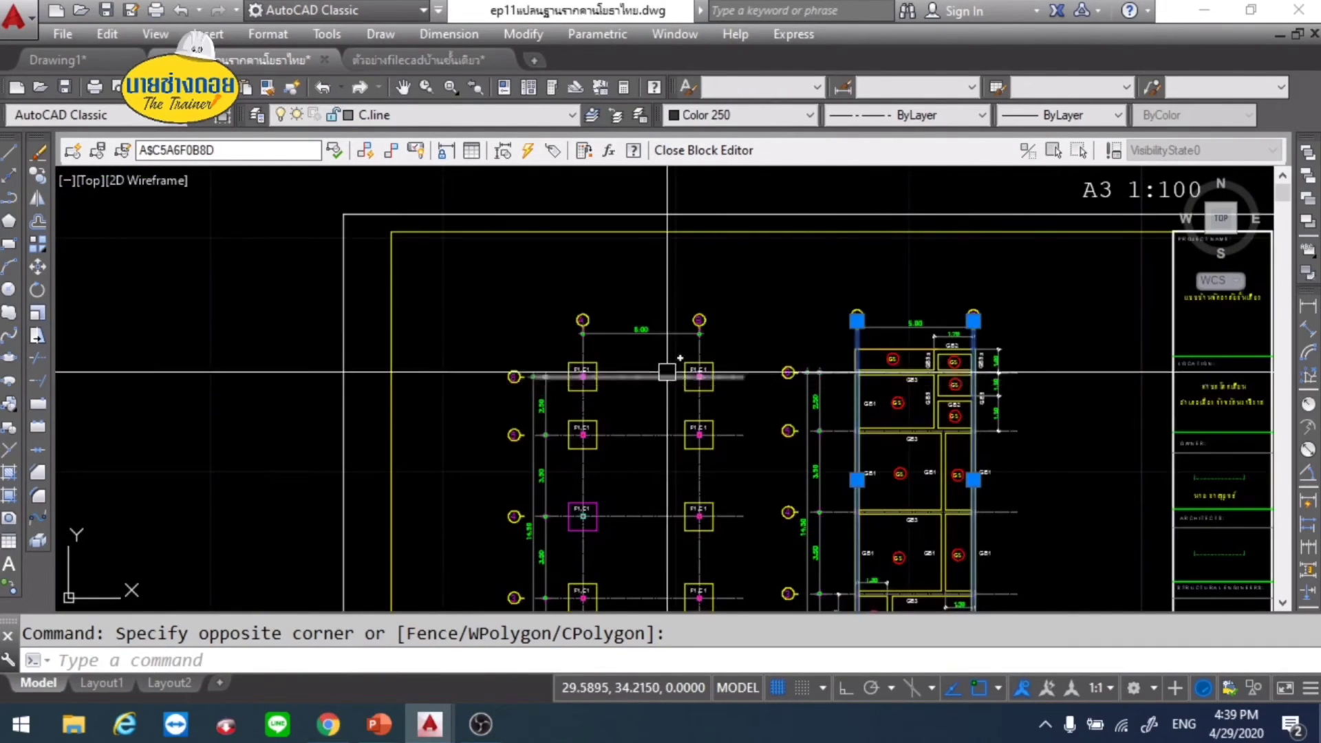
scroll(805, 328, up, 5)
scroll(805, 328, down, 4)
click(778, 119)
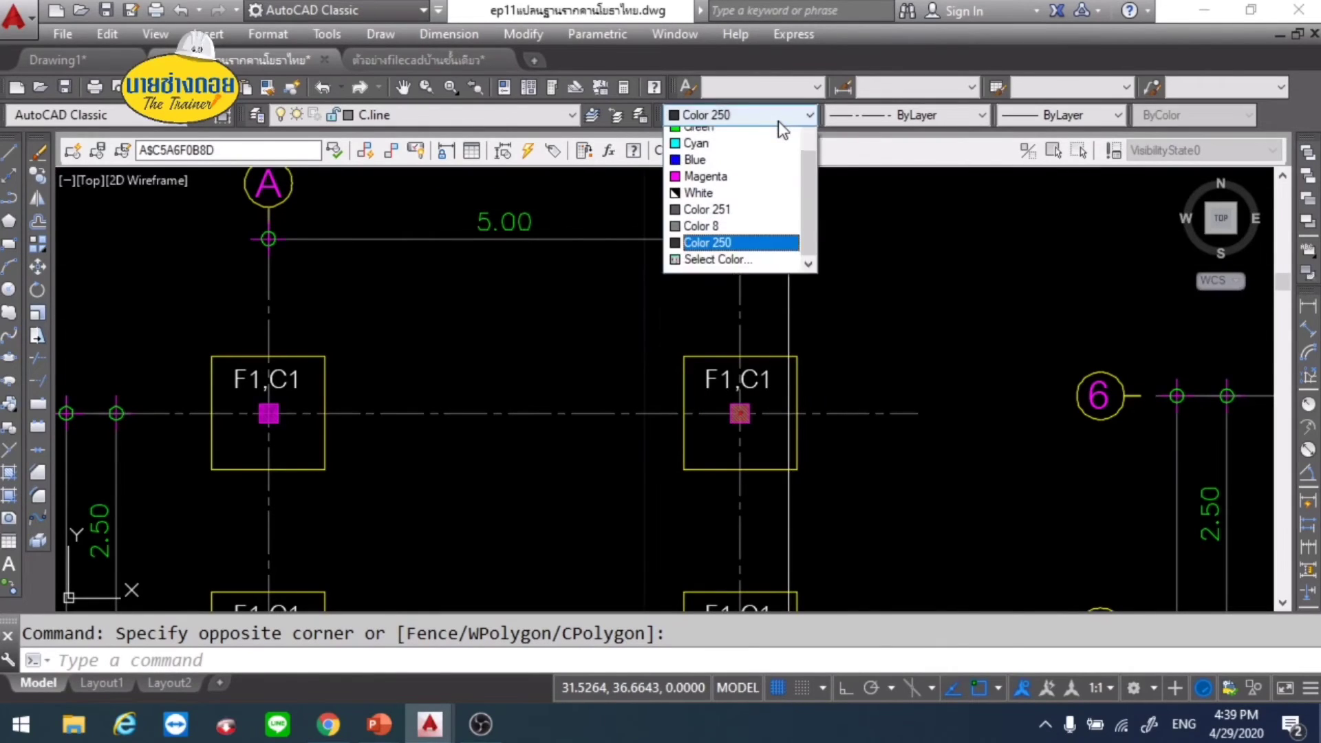
click(749, 255)
scroll(751, 275, down, 3)
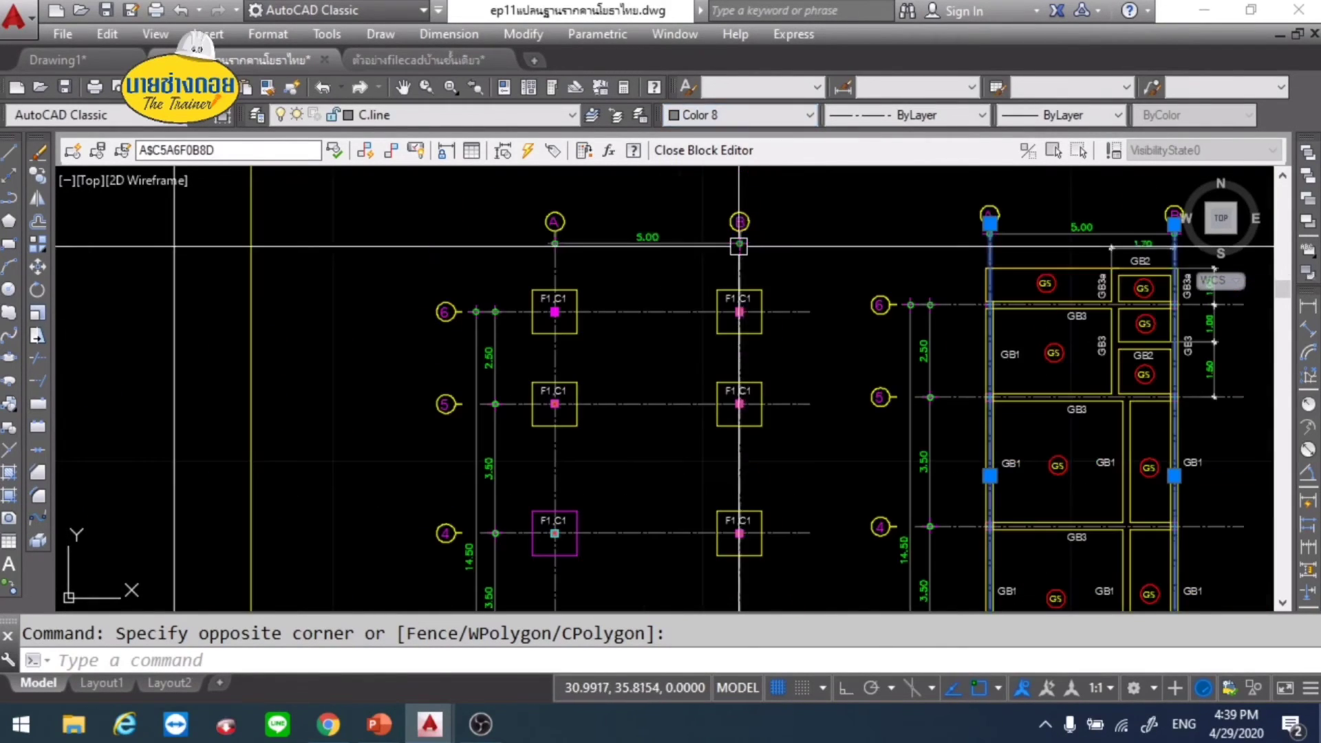
key(Escape)
Step: Use MATCHPROP (MA) to copy a yellow F1,C1 footing's properties onto the magenta grid-4 footing
scroll(761, 289, down, 3)
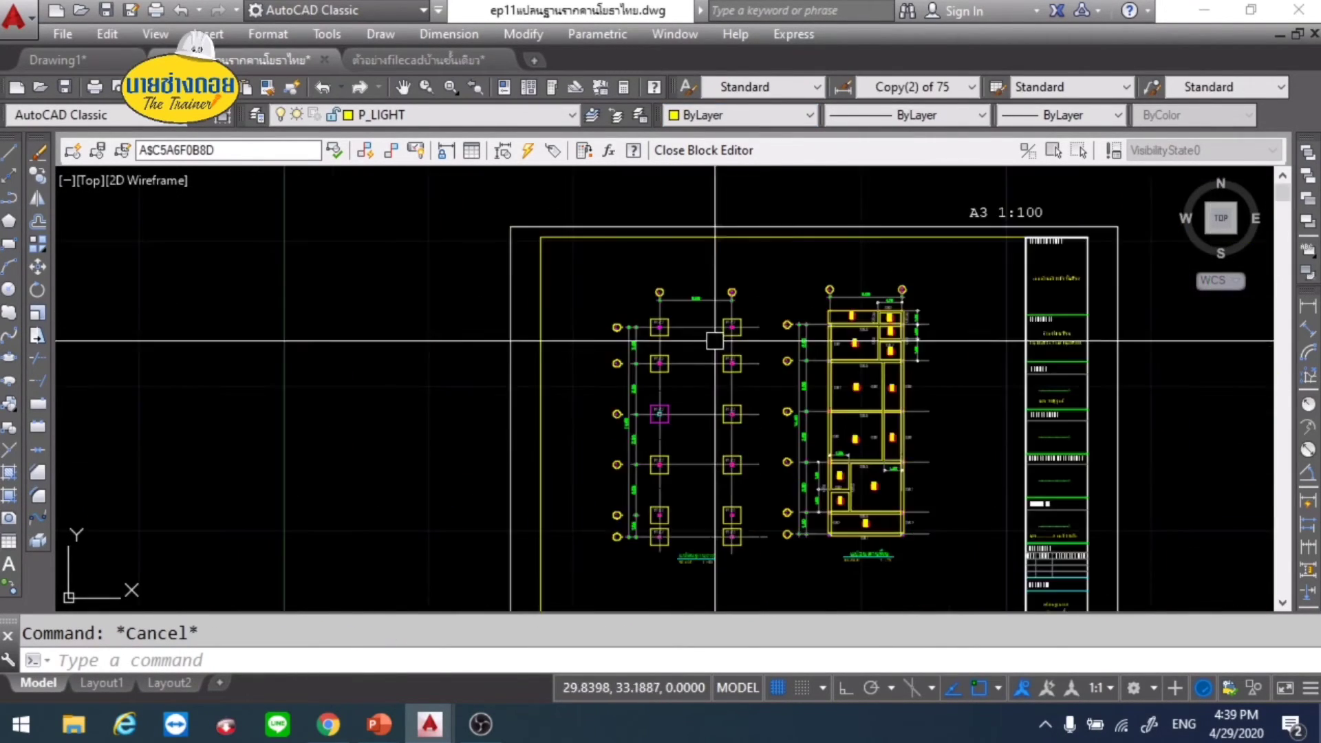
scroll(876, 386, up, 2)
scroll(876, 386, up, 2)
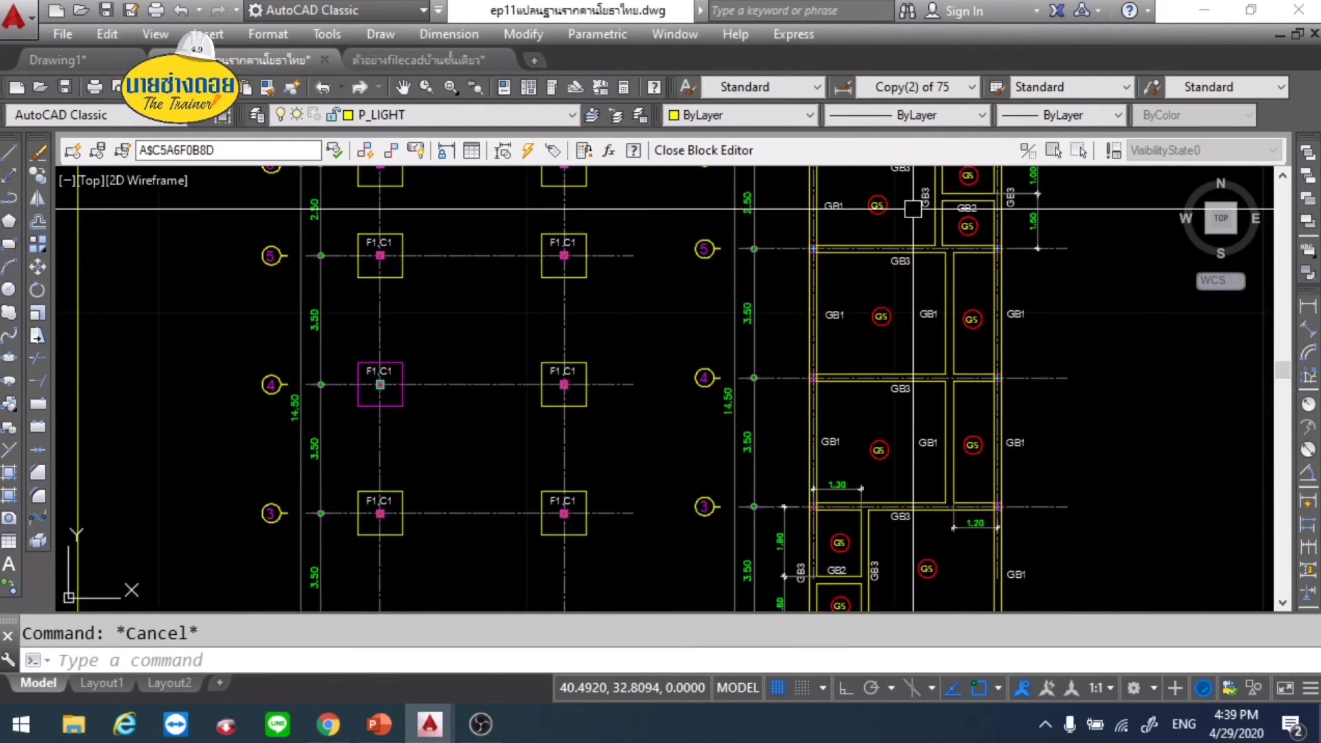
scroll(419, 331, up, 2)
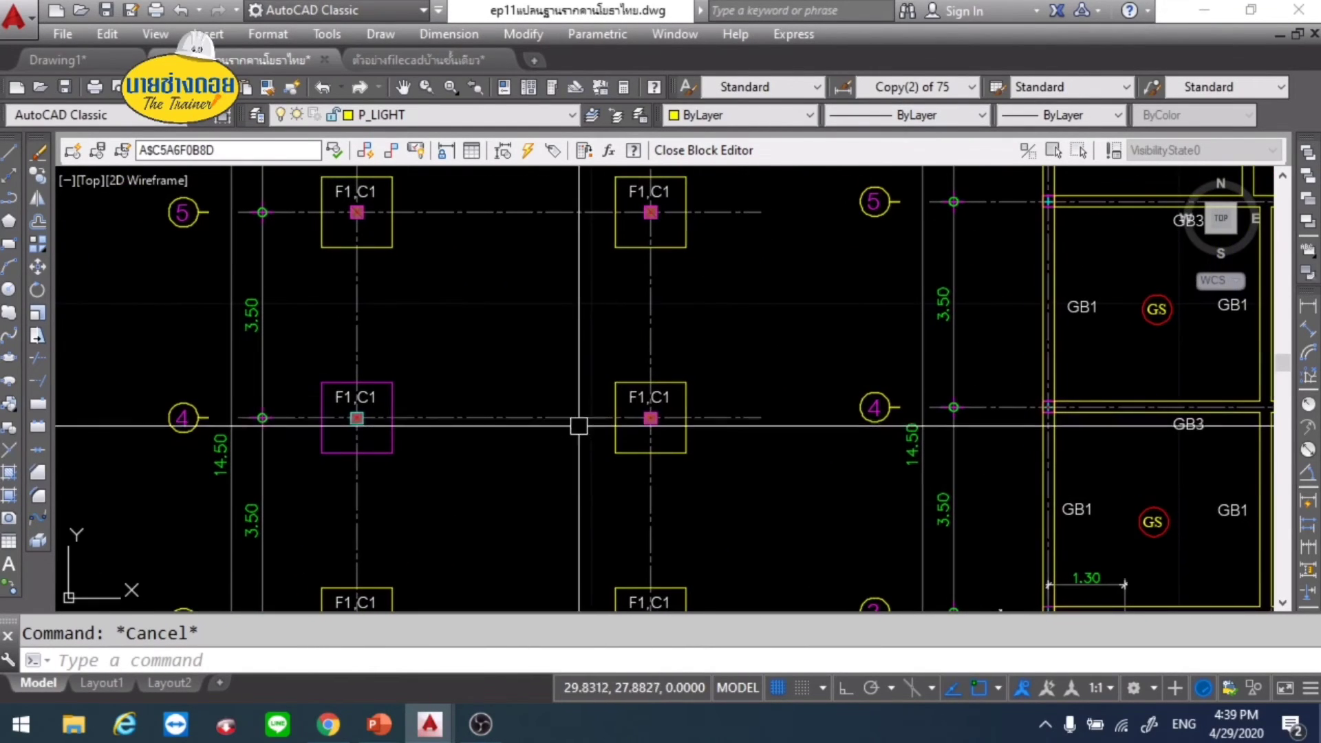
click(609, 381)
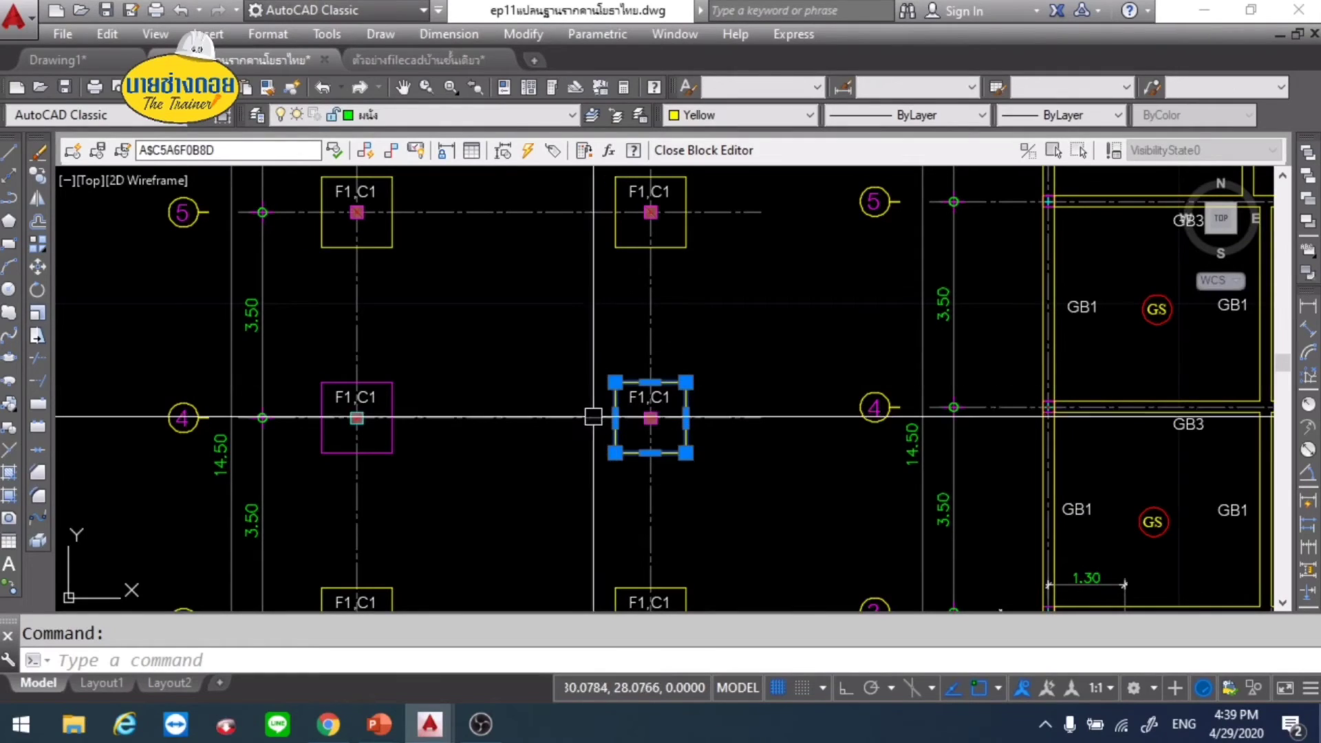
text(a)
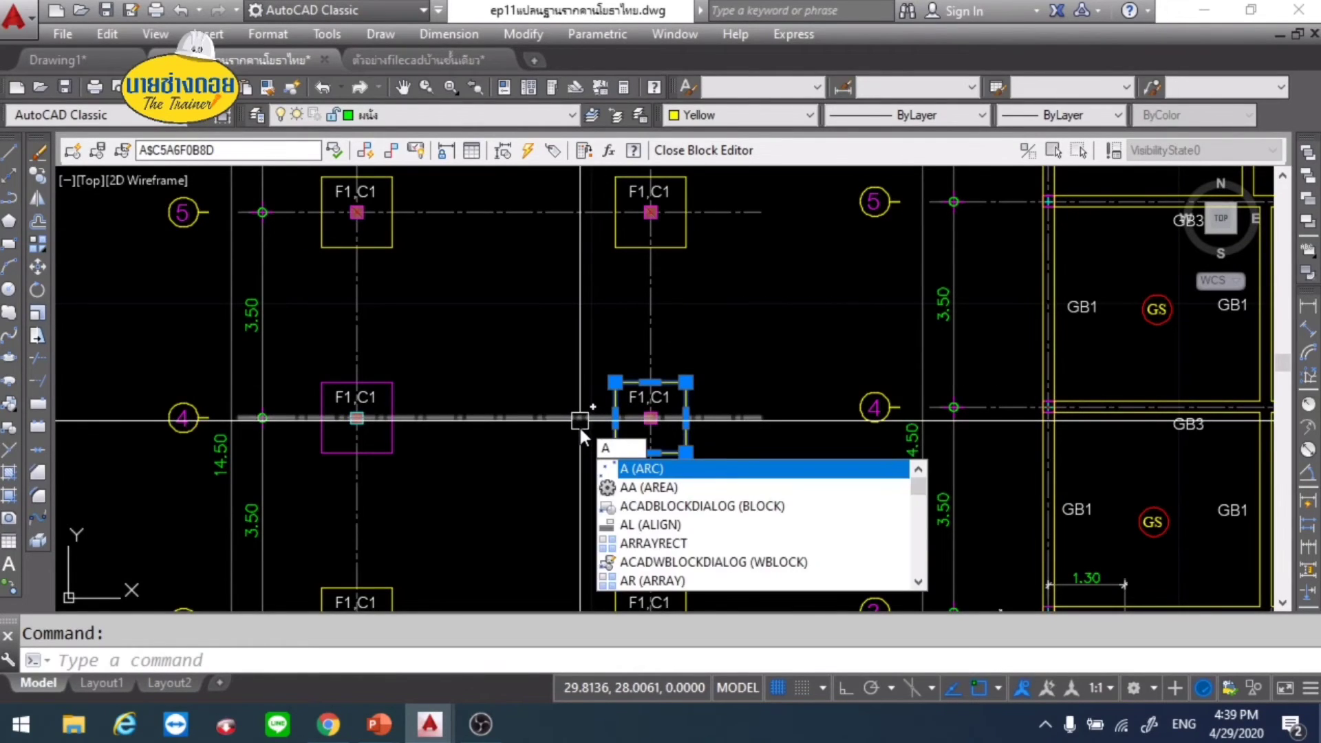
key(BackSpace)
text(m)
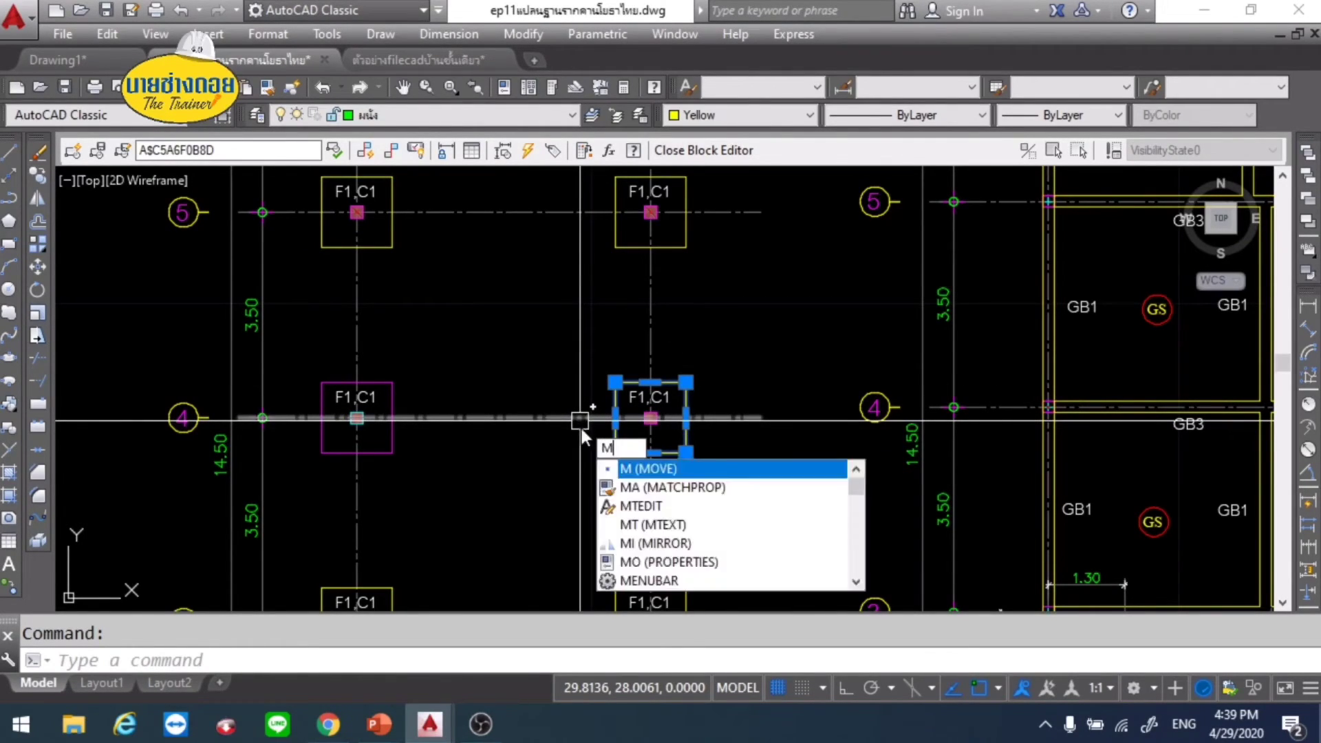
text(a)
key(Return)
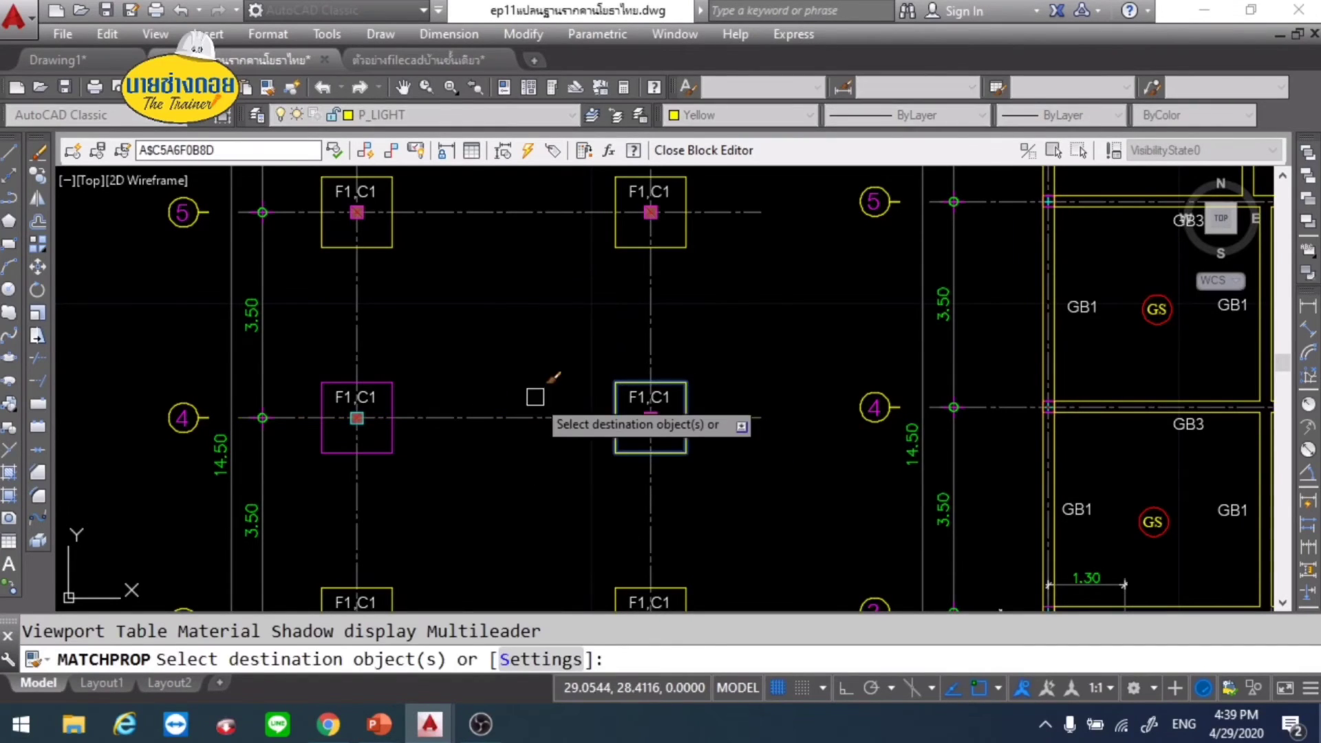
click(385, 381)
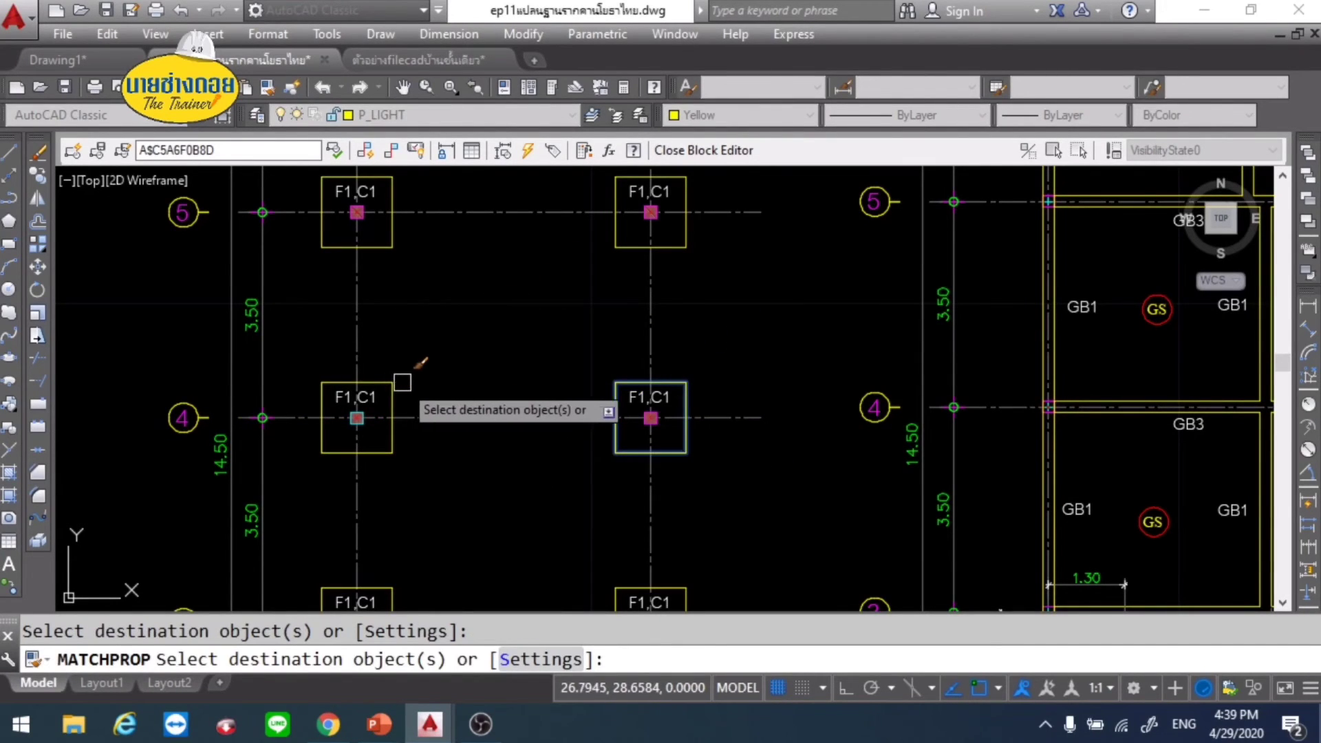
key(Return)
scroll(410, 373, down, 4)
scroll(430, 398, down, 1)
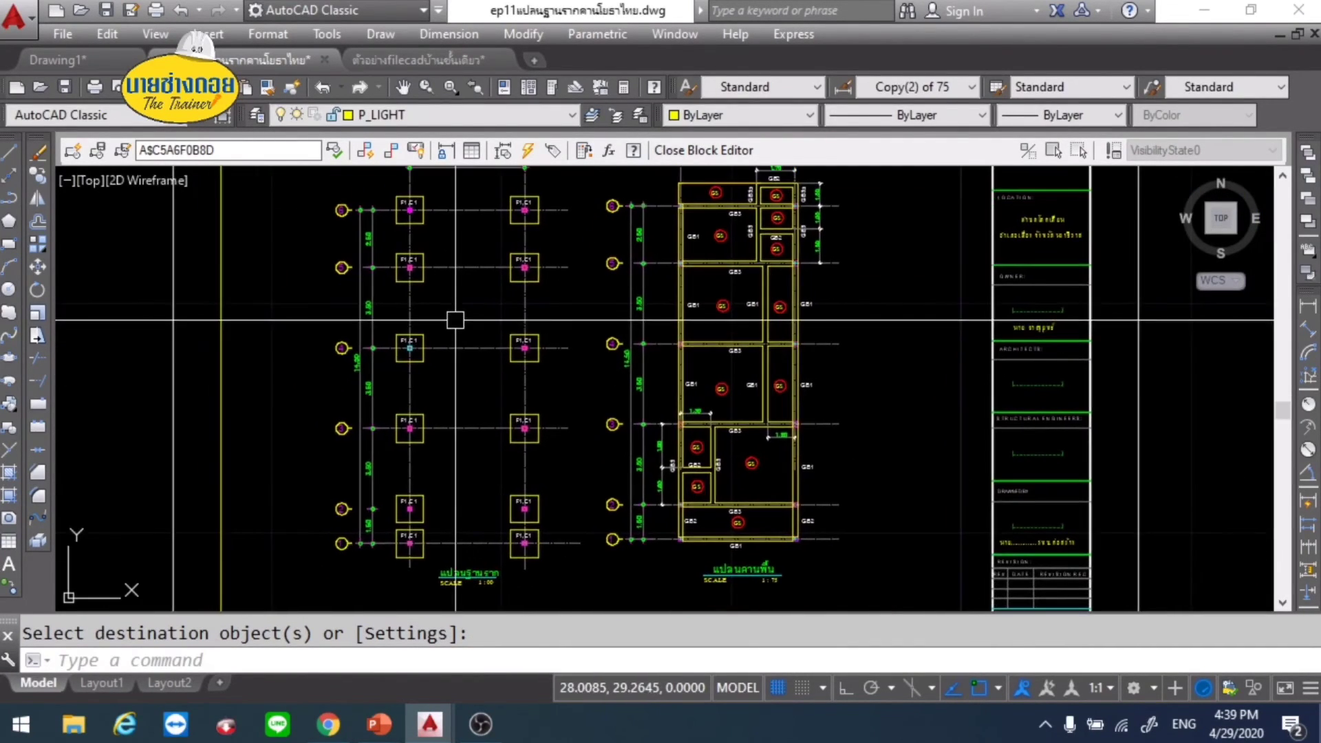
scroll(441, 358, down, 2)
scroll(485, 313, up, 3)
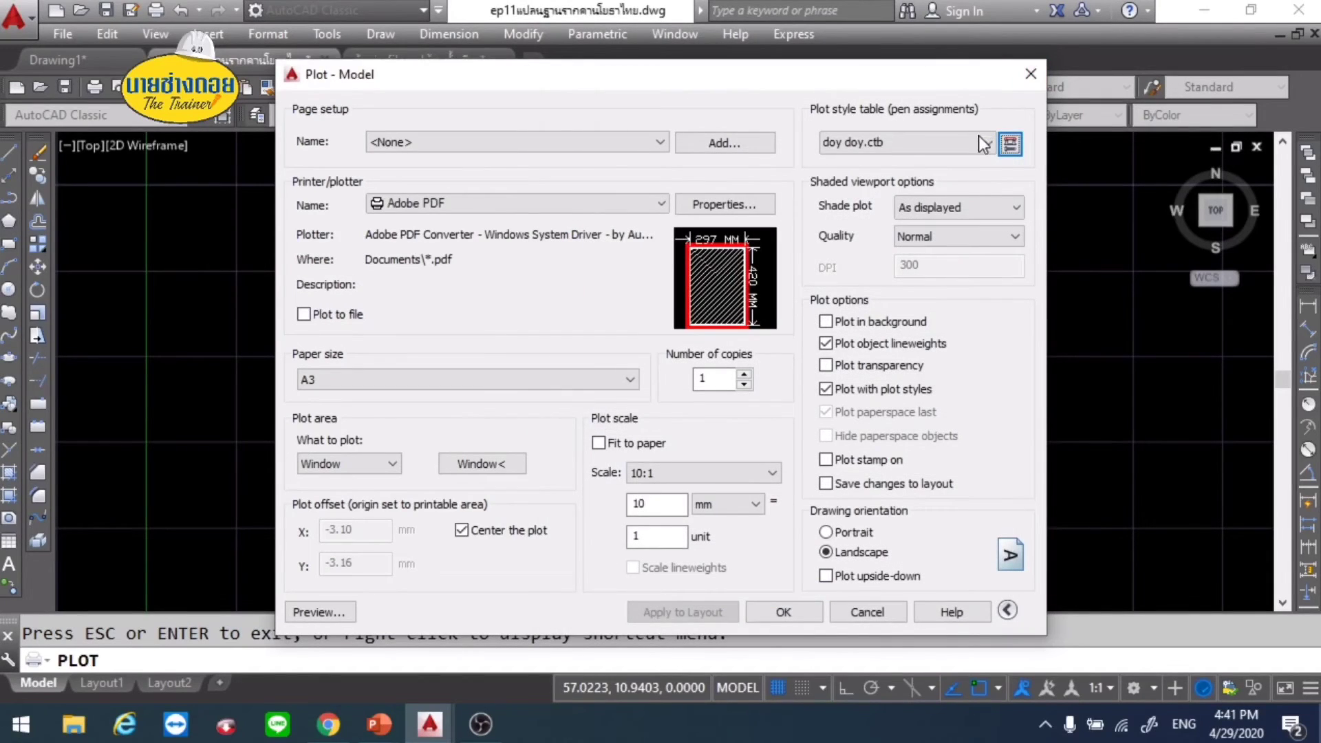
Step: Create plot style table doy doy doy.ctb from scratch and select it for this plot
click(985, 143)
click(878, 377)
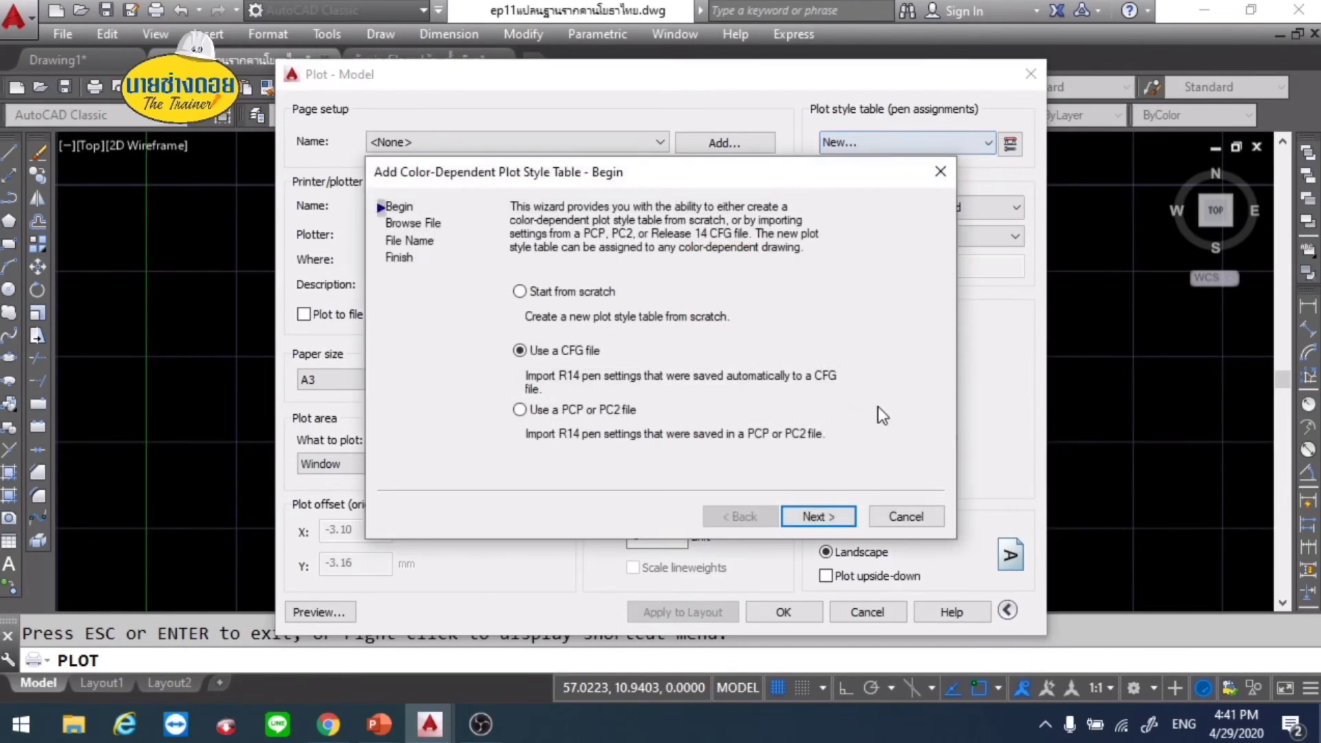
click(571, 289)
click(807, 522)
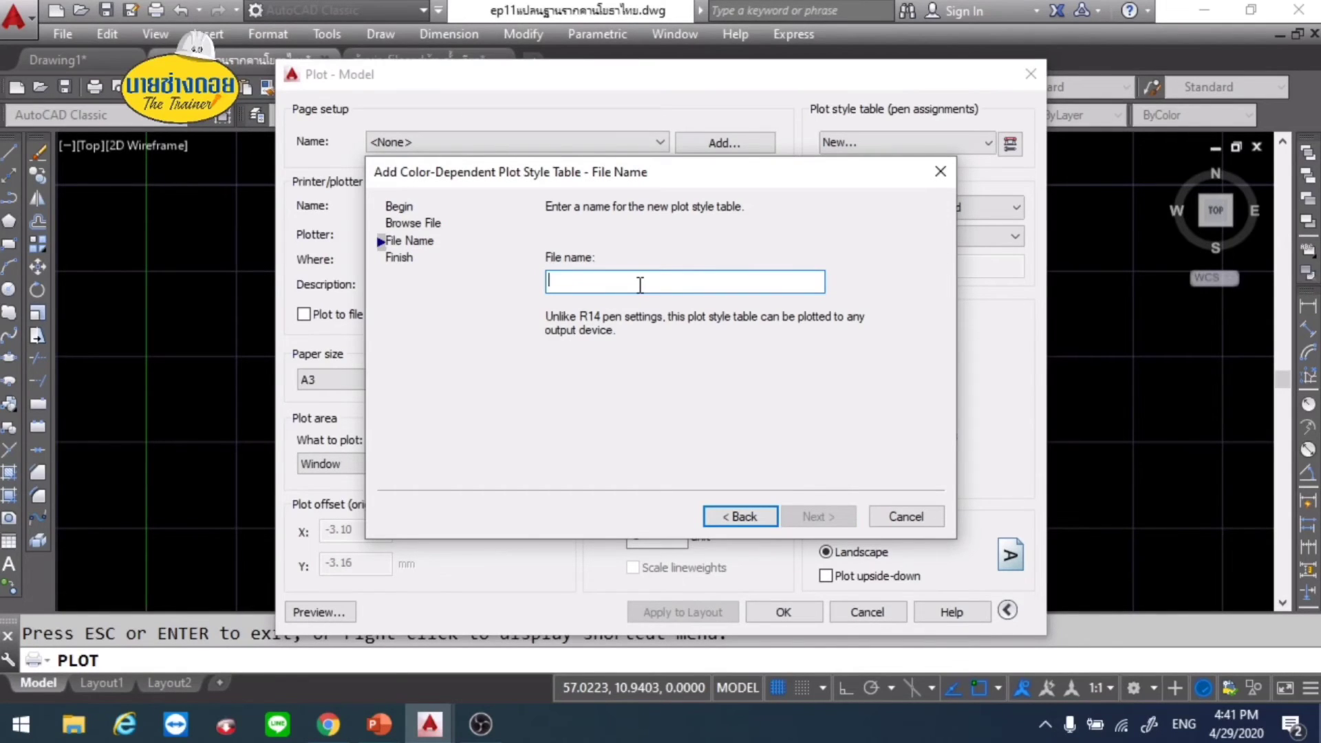
text(doy doy doy)
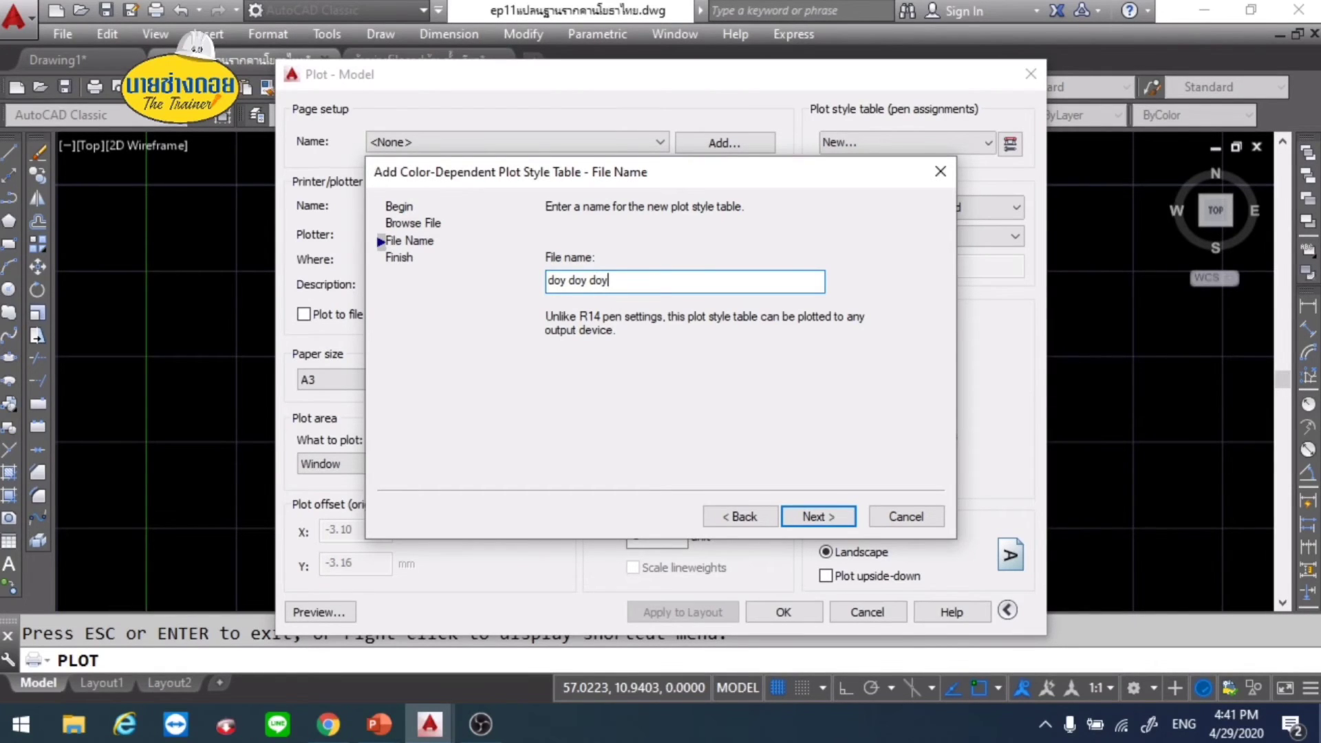
click(813, 516)
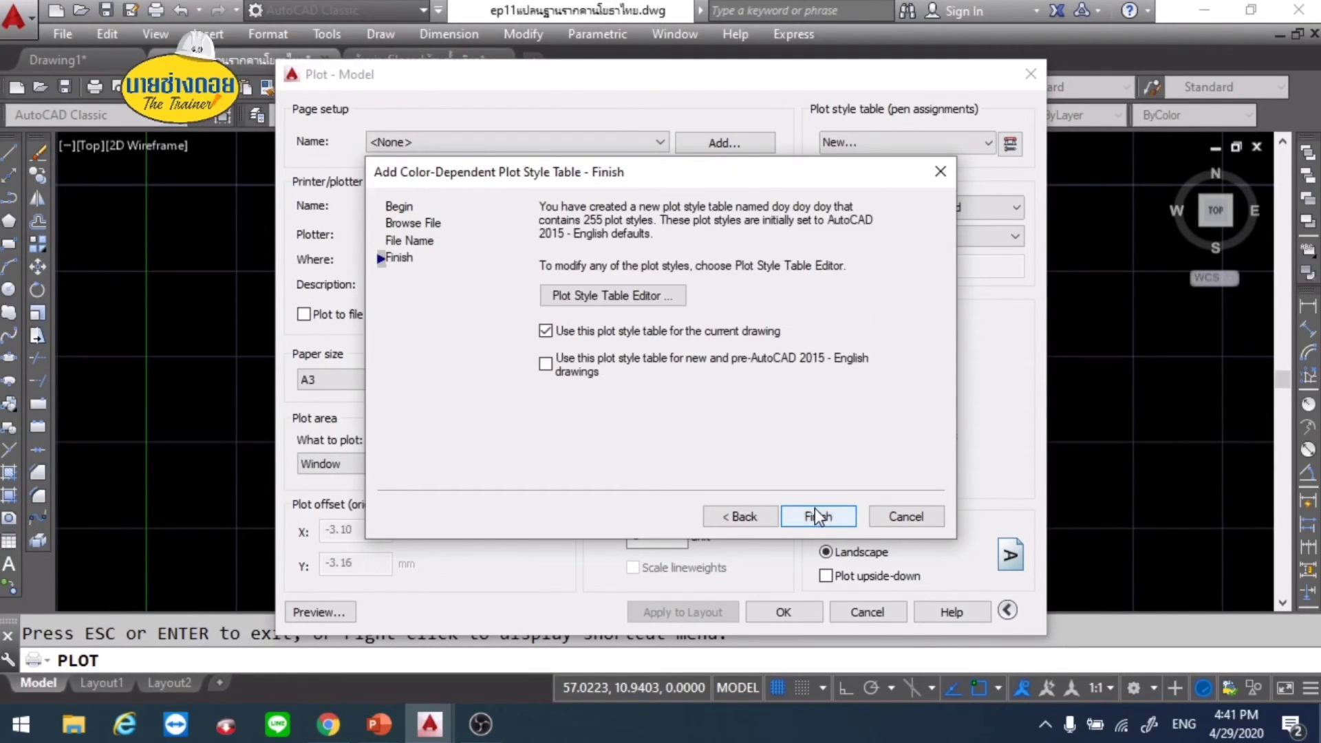
click(818, 514)
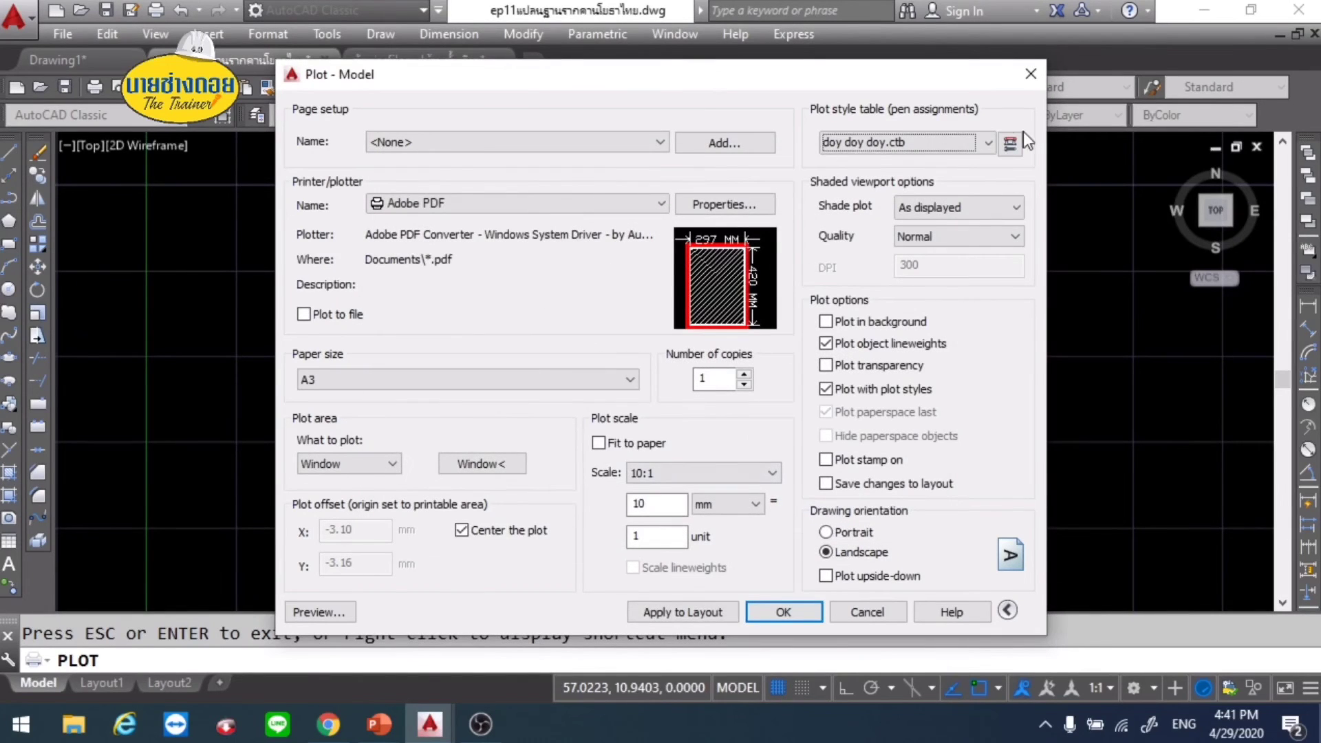
Step: Set Color 2 in doy doy doy.ctb to plot black at 0.3000 mm
click(1009, 143)
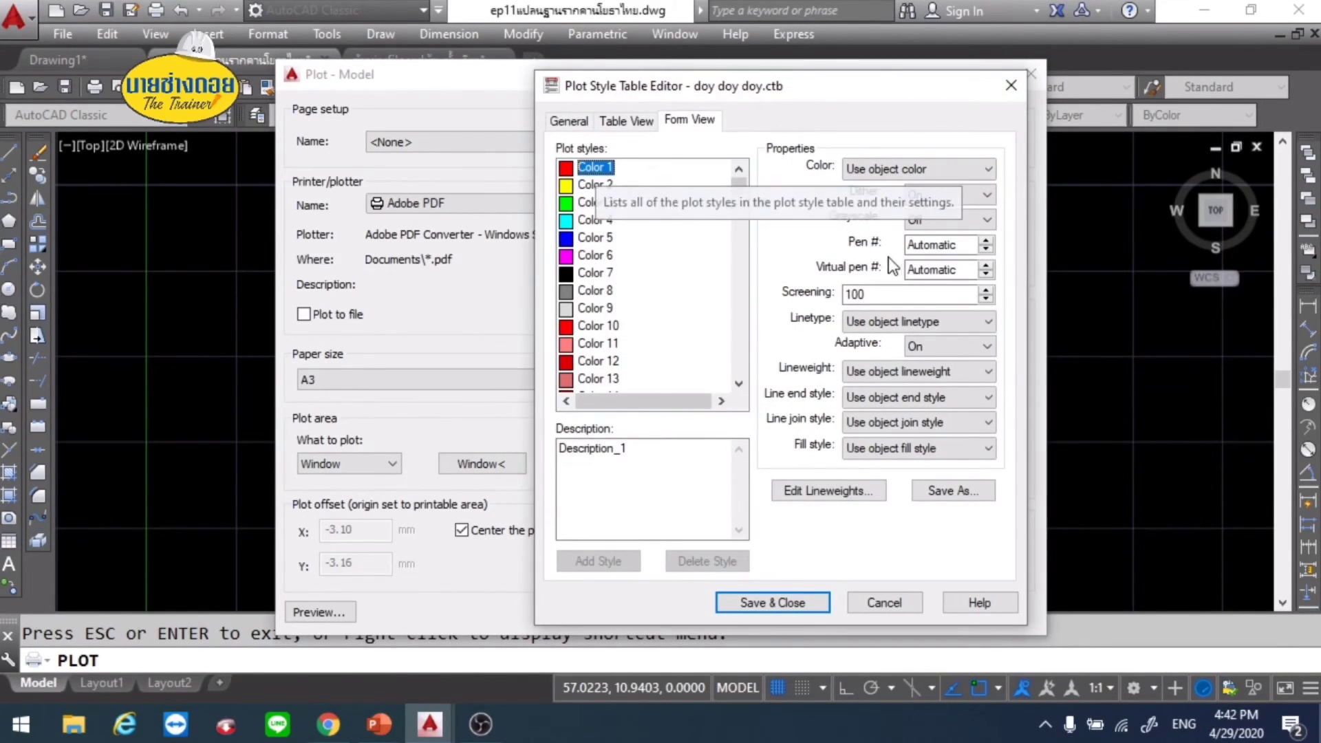
click(912, 168)
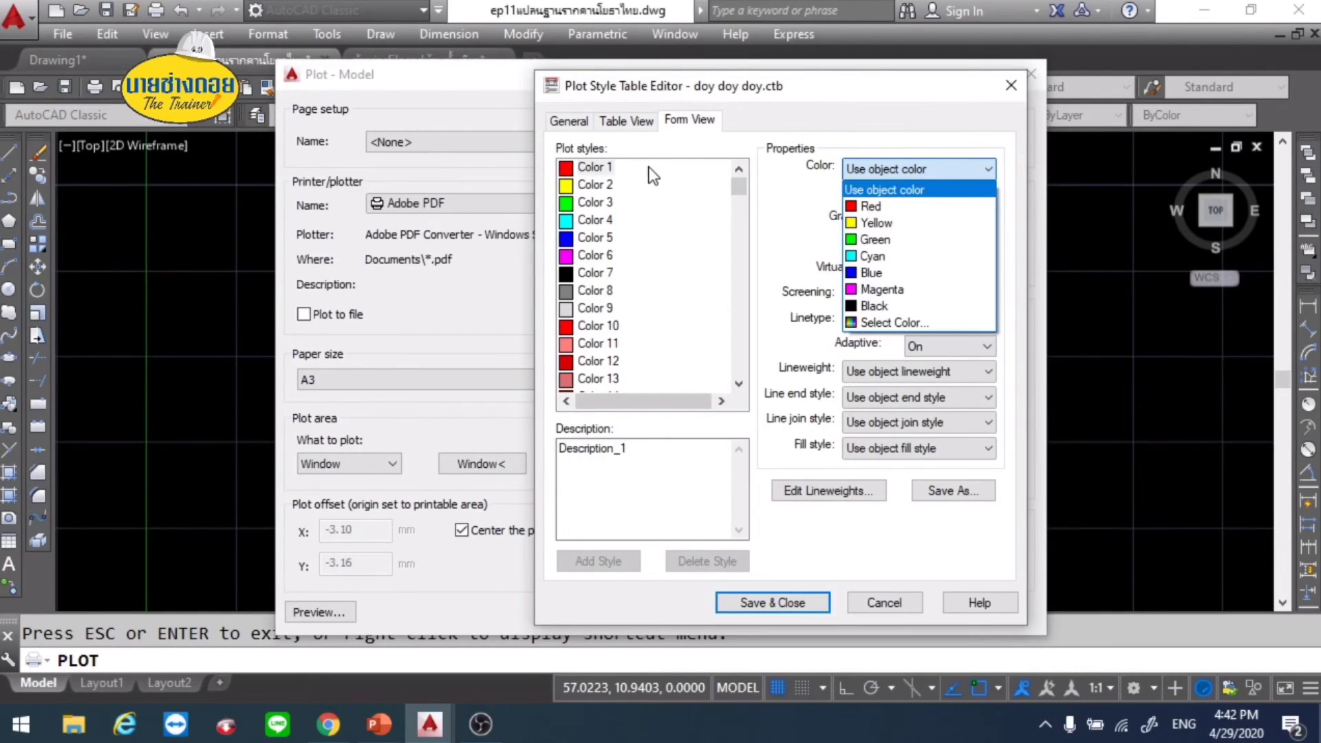
click(615, 184)
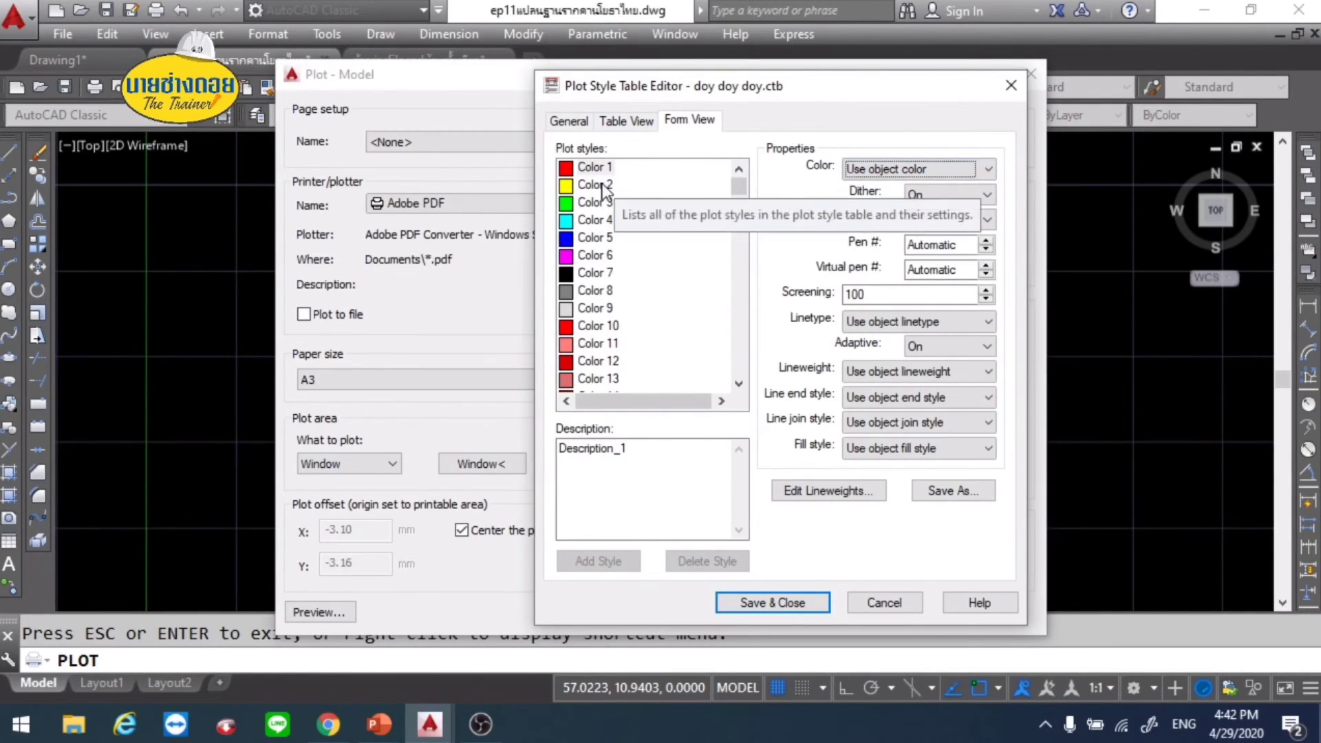
click(660, 188)
click(903, 166)
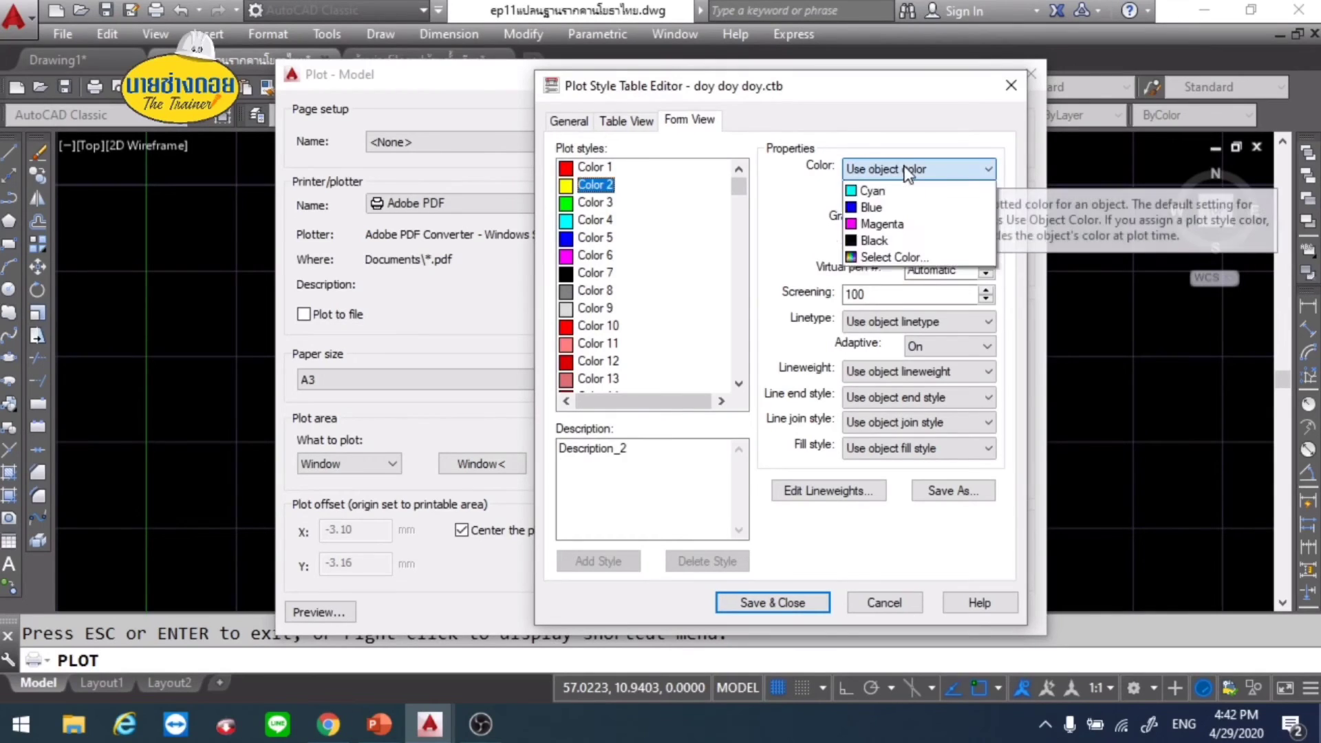
click(866, 306)
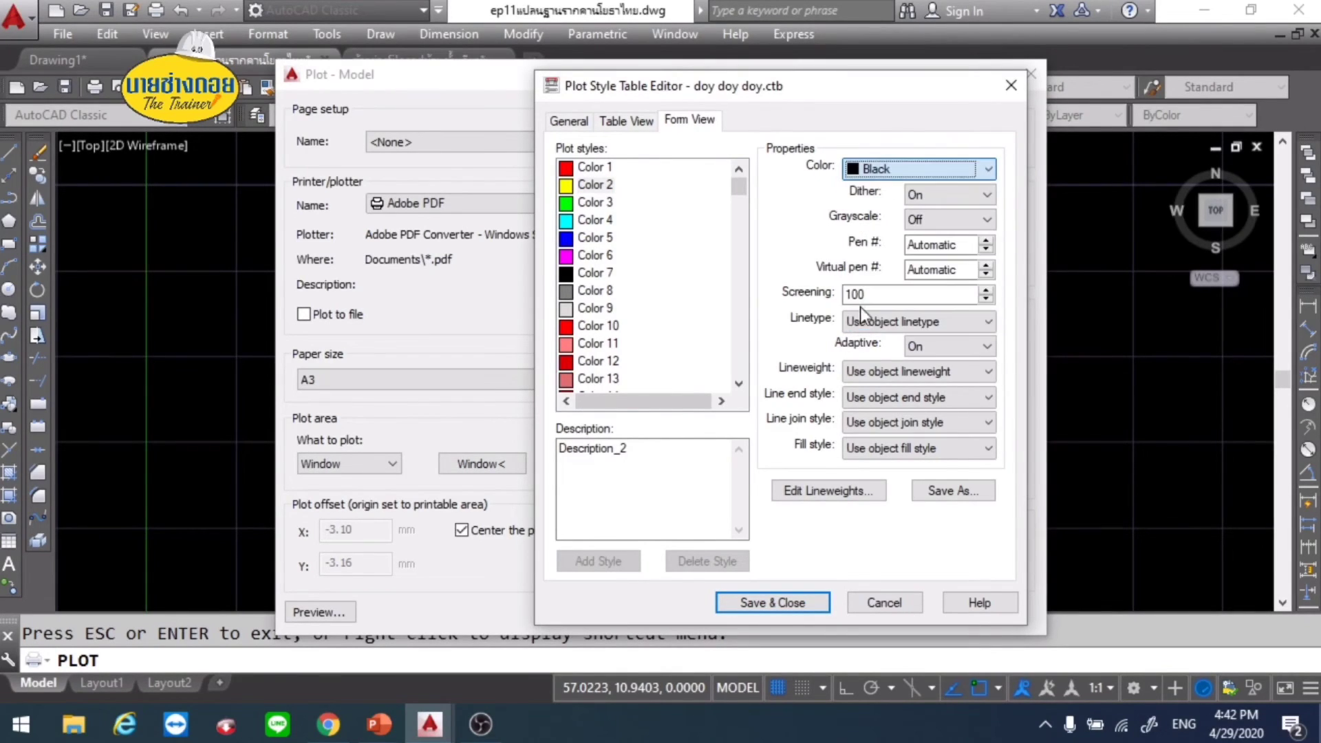
click(877, 371)
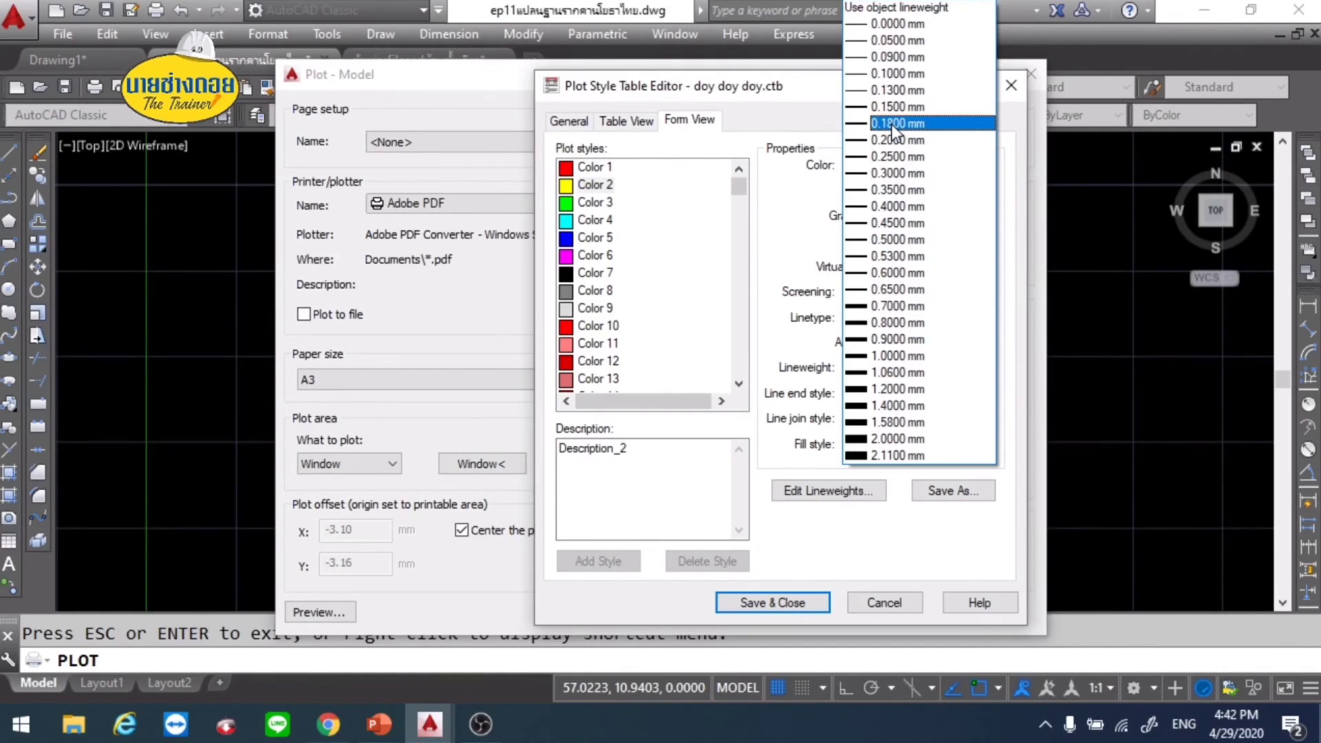
click(897, 176)
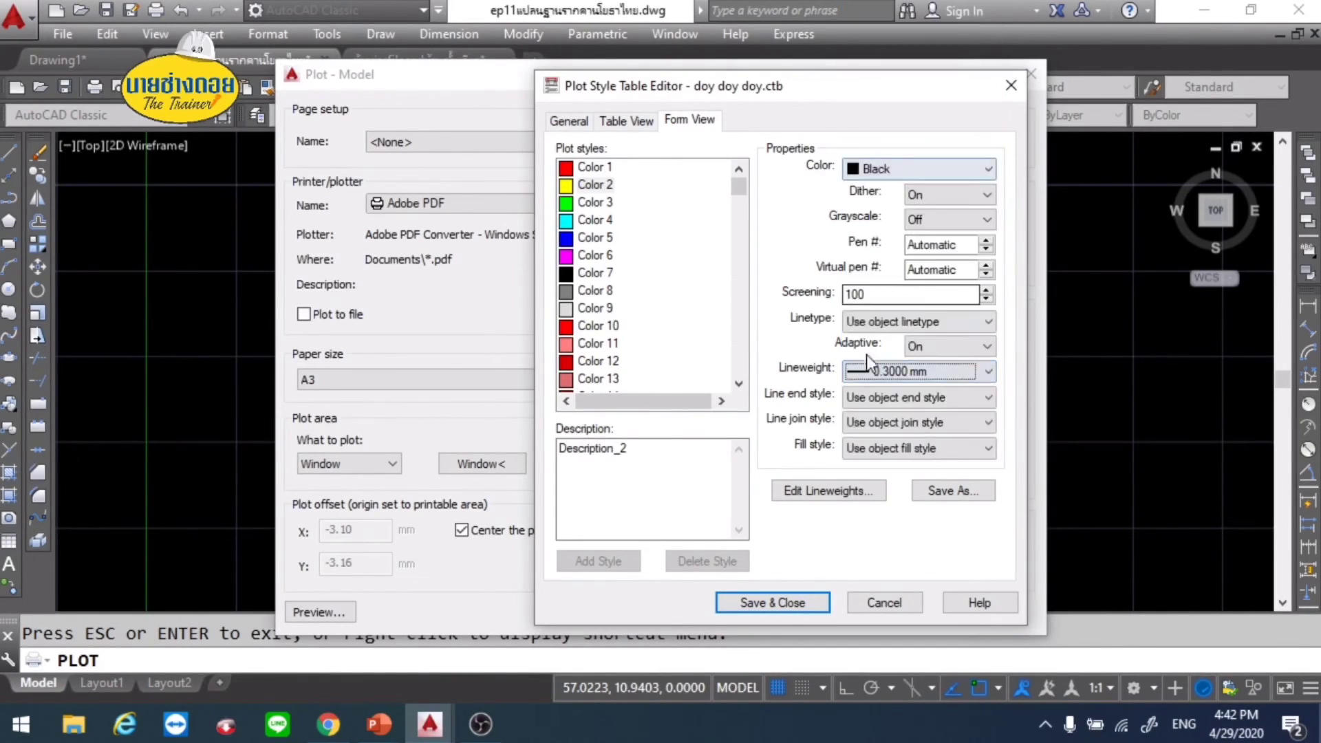
Step: Set Color 6 to plot black at 0.5000 mm
click(596, 203)
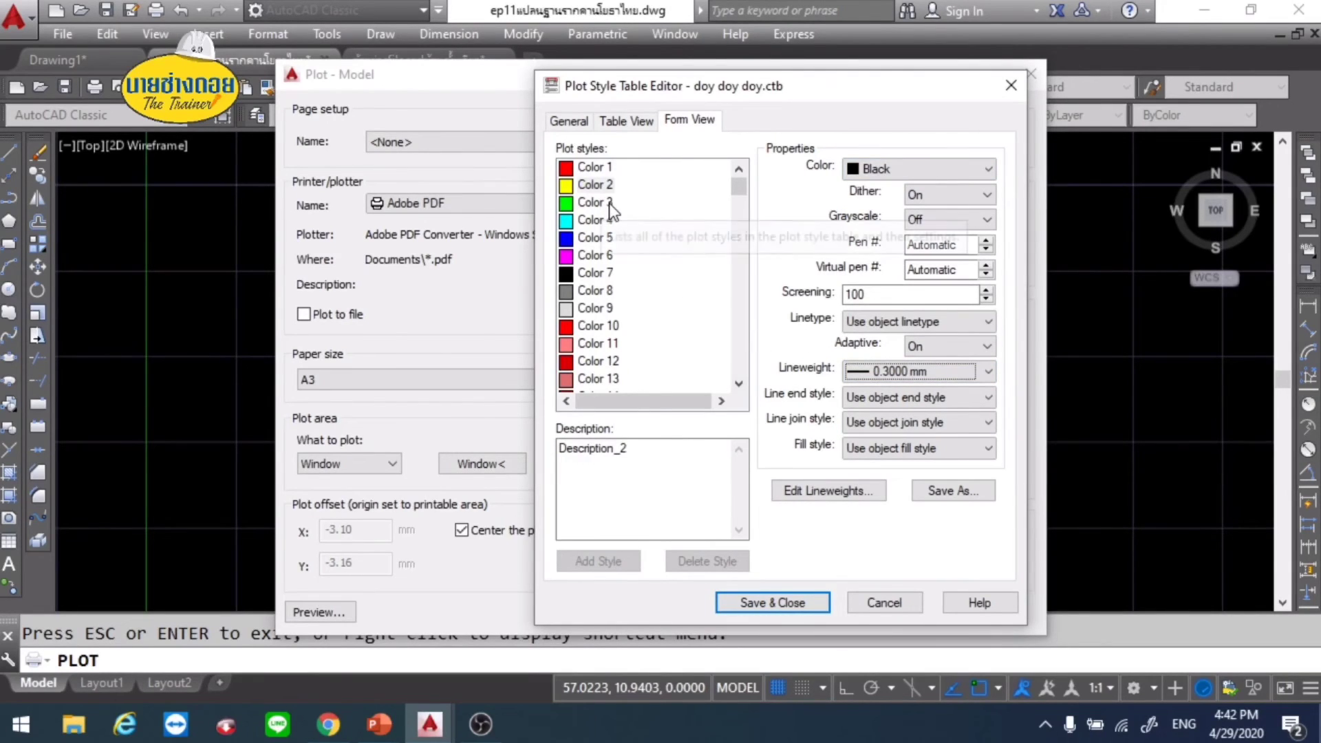
click(605, 221)
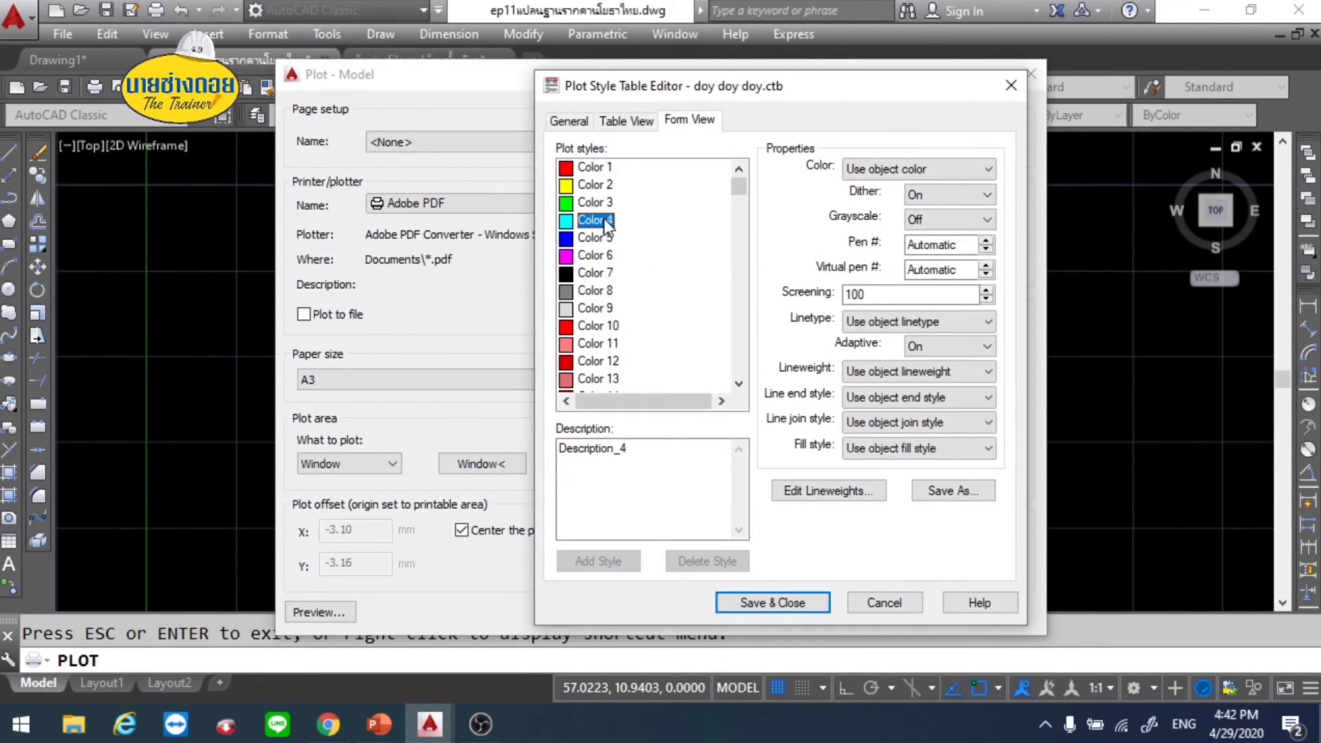
click(597, 256)
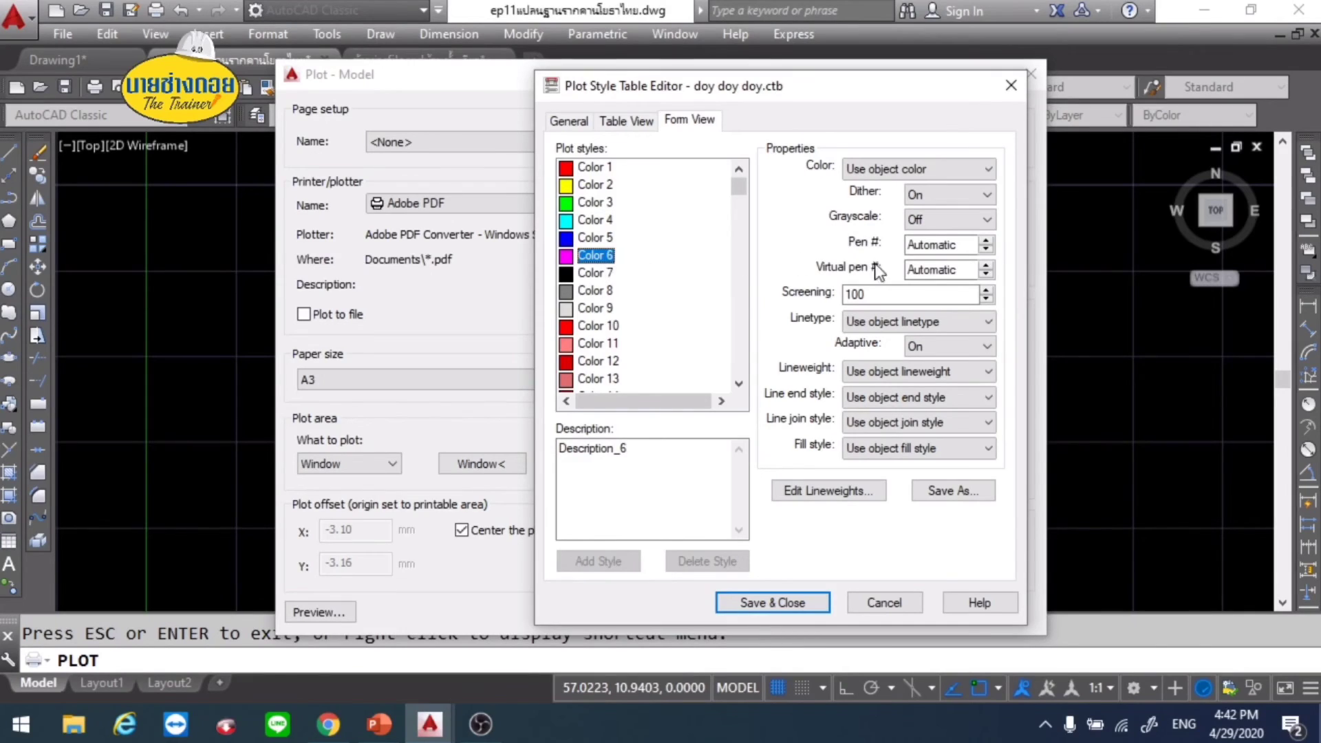
click(882, 168)
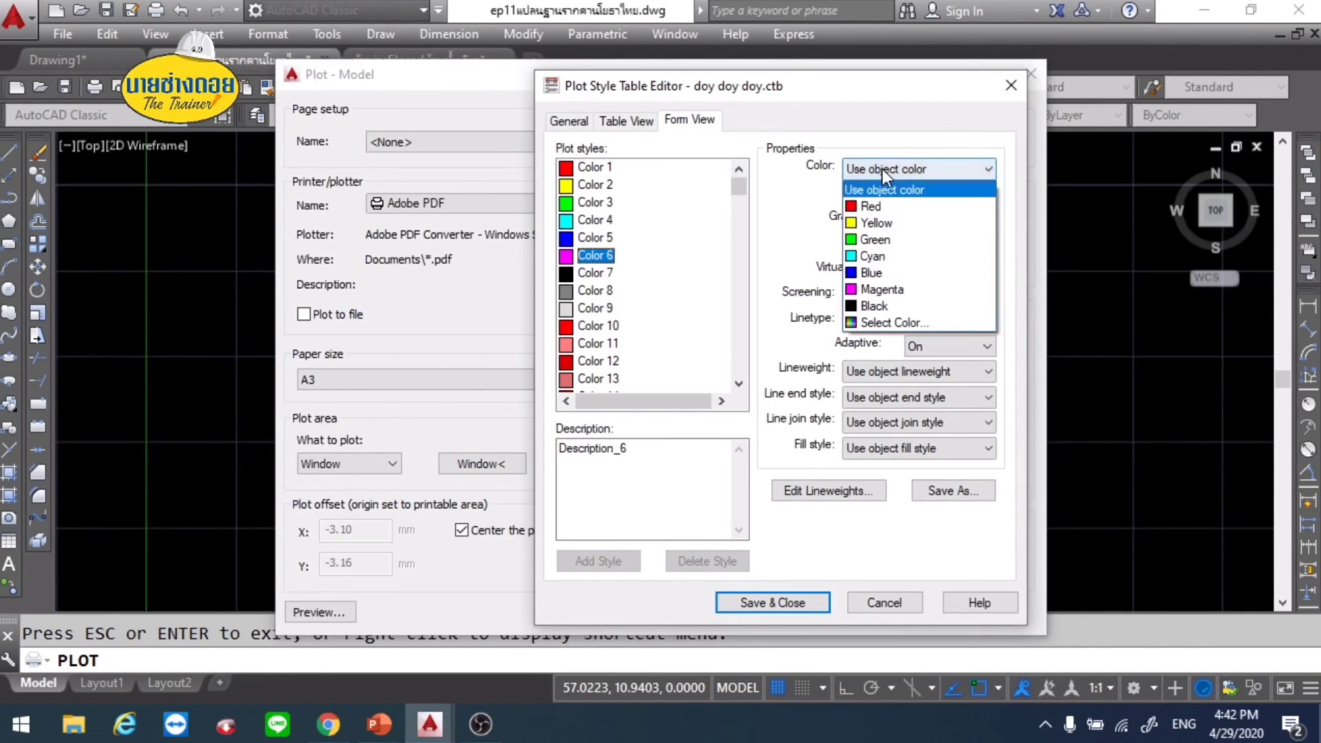
click(869, 305)
click(908, 375)
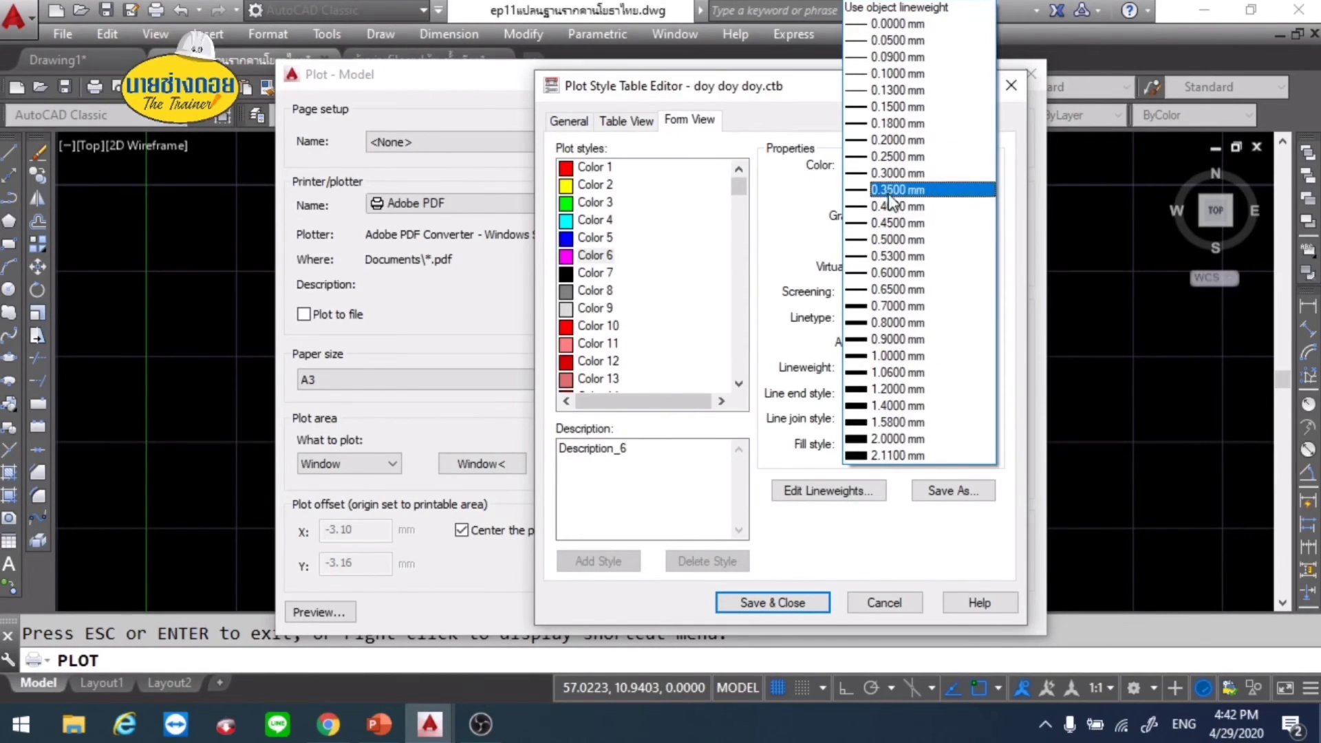
click(894, 240)
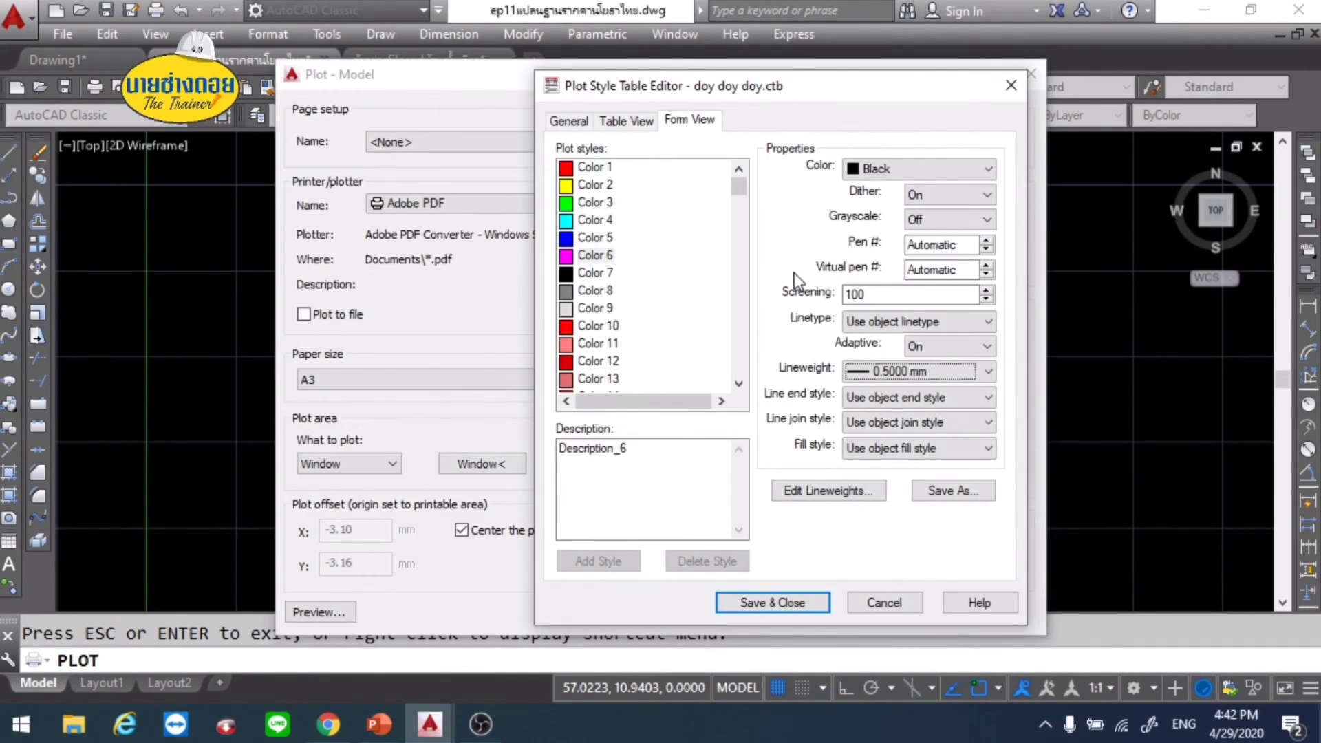
Step: Set Color 8 to plot black at 0.1800 mm and save the table
click(598, 289)
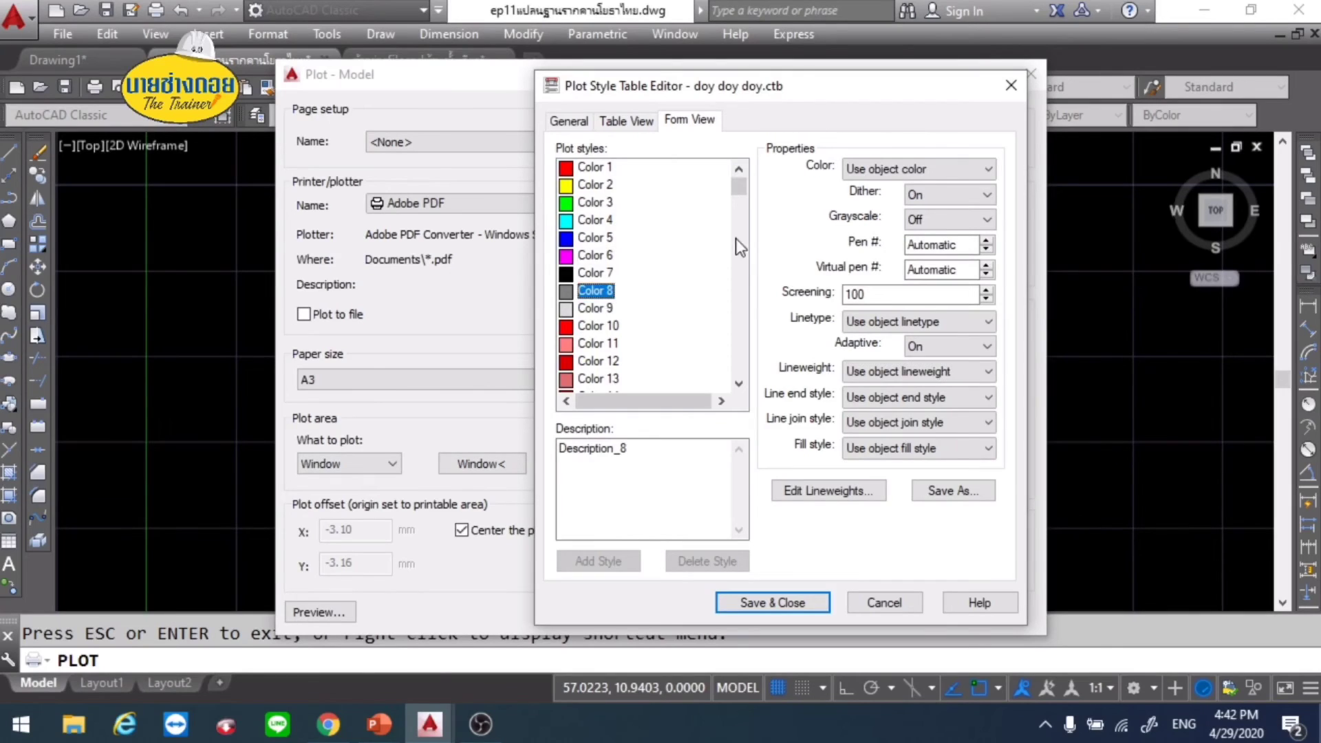
click(872, 170)
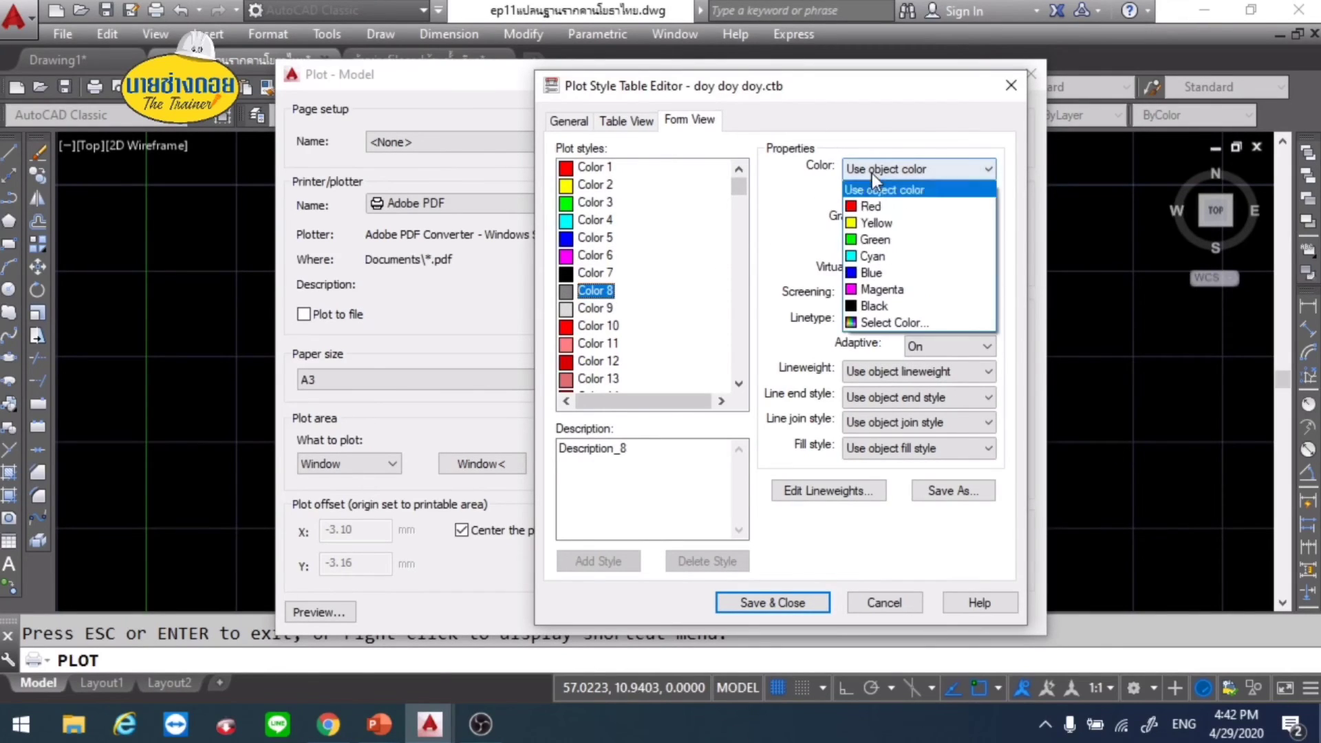
click(884, 307)
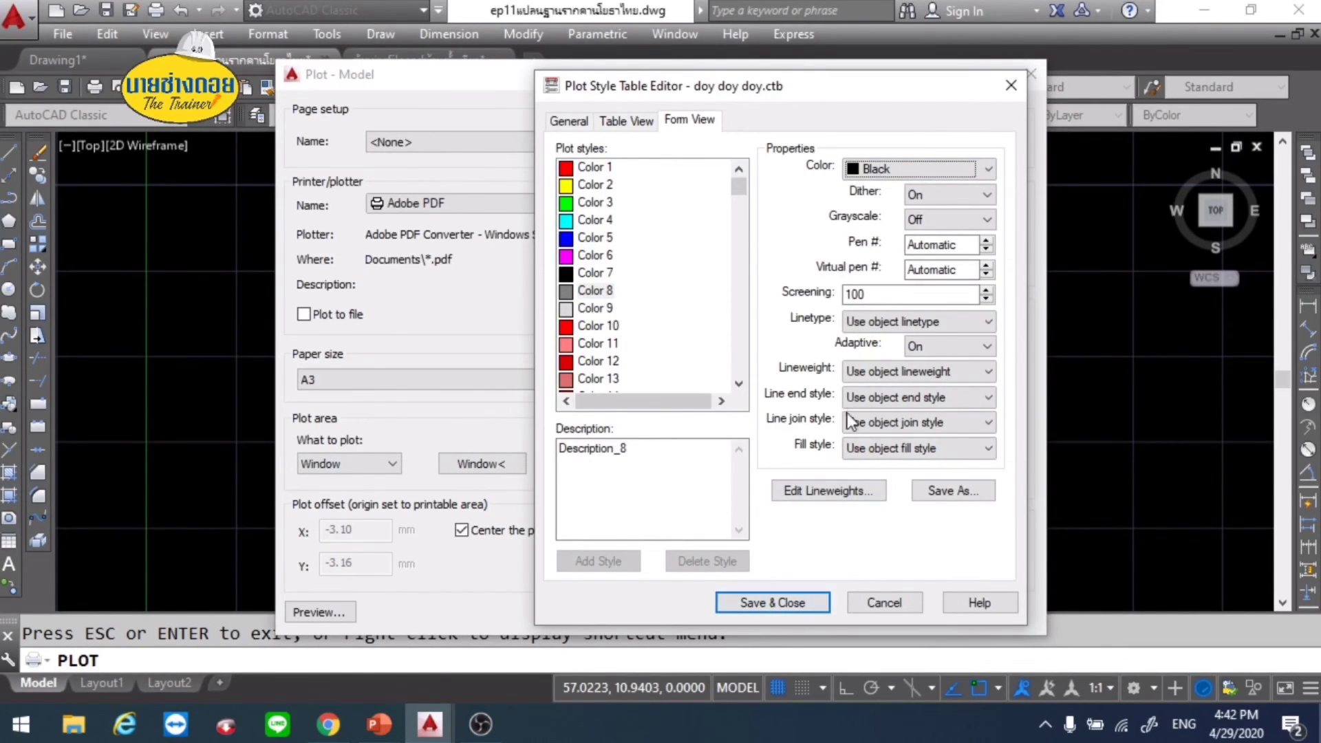
click(864, 375)
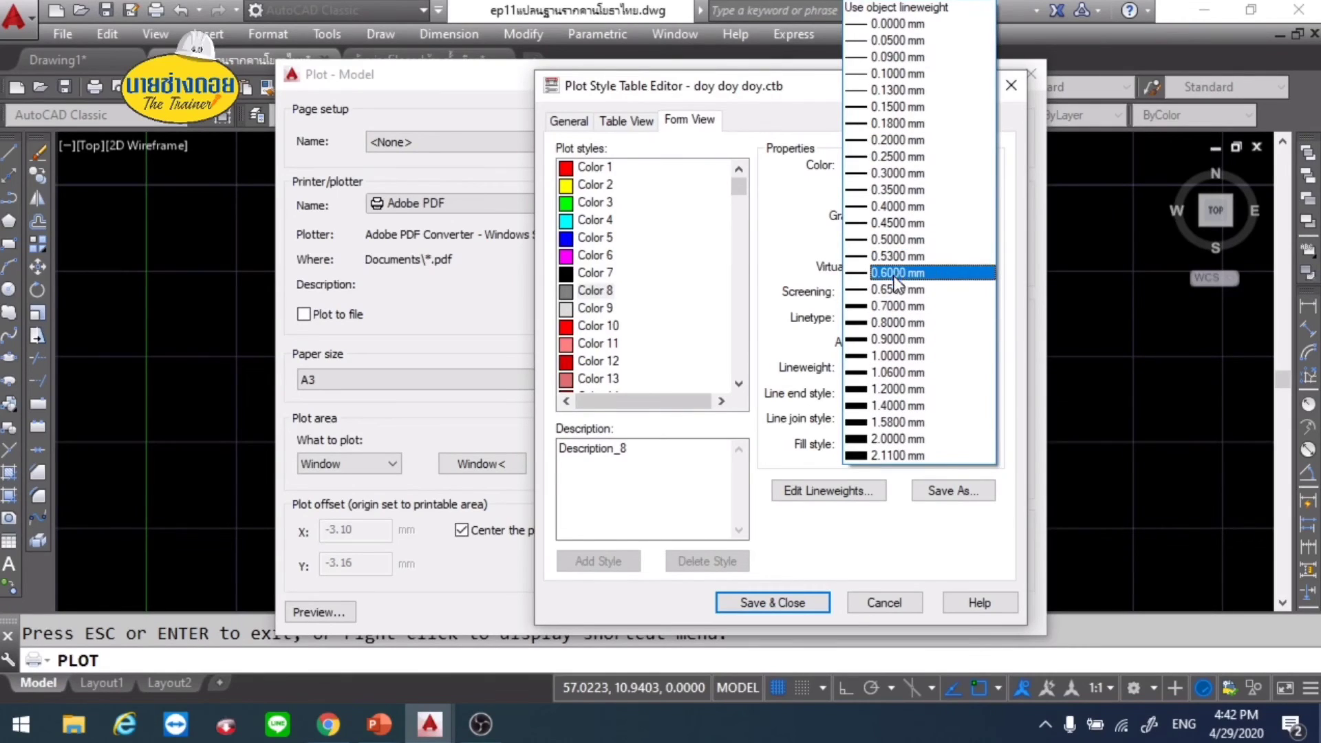
click(887, 123)
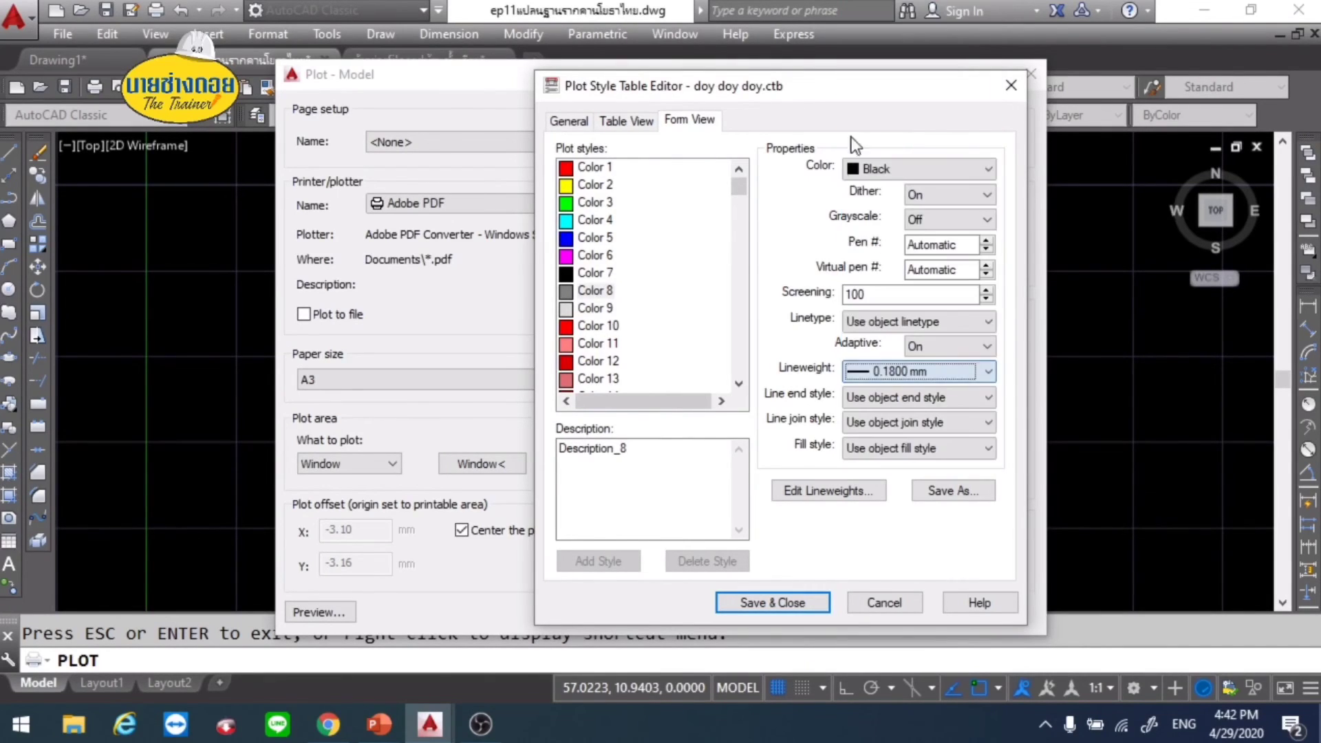
click(744, 597)
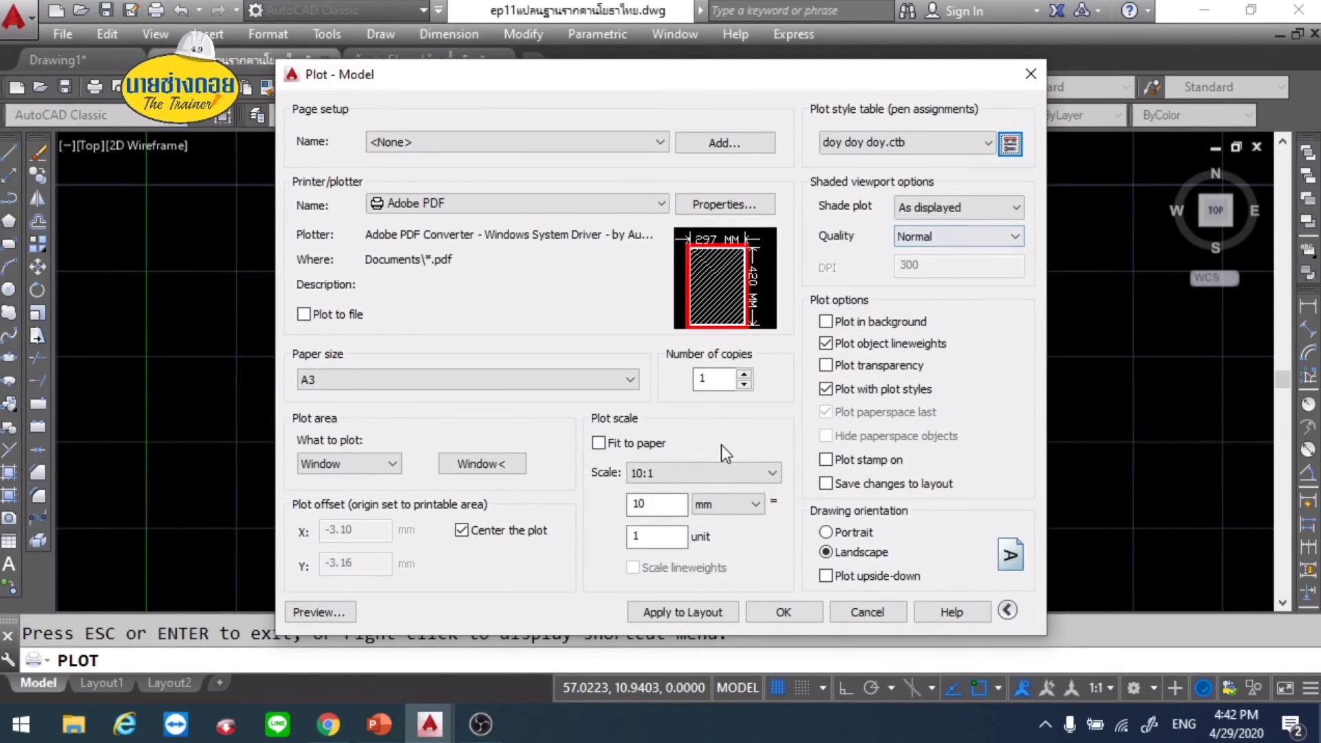
Step: Apply the settings to the layout and preview the plot
click(629, 611)
click(332, 611)
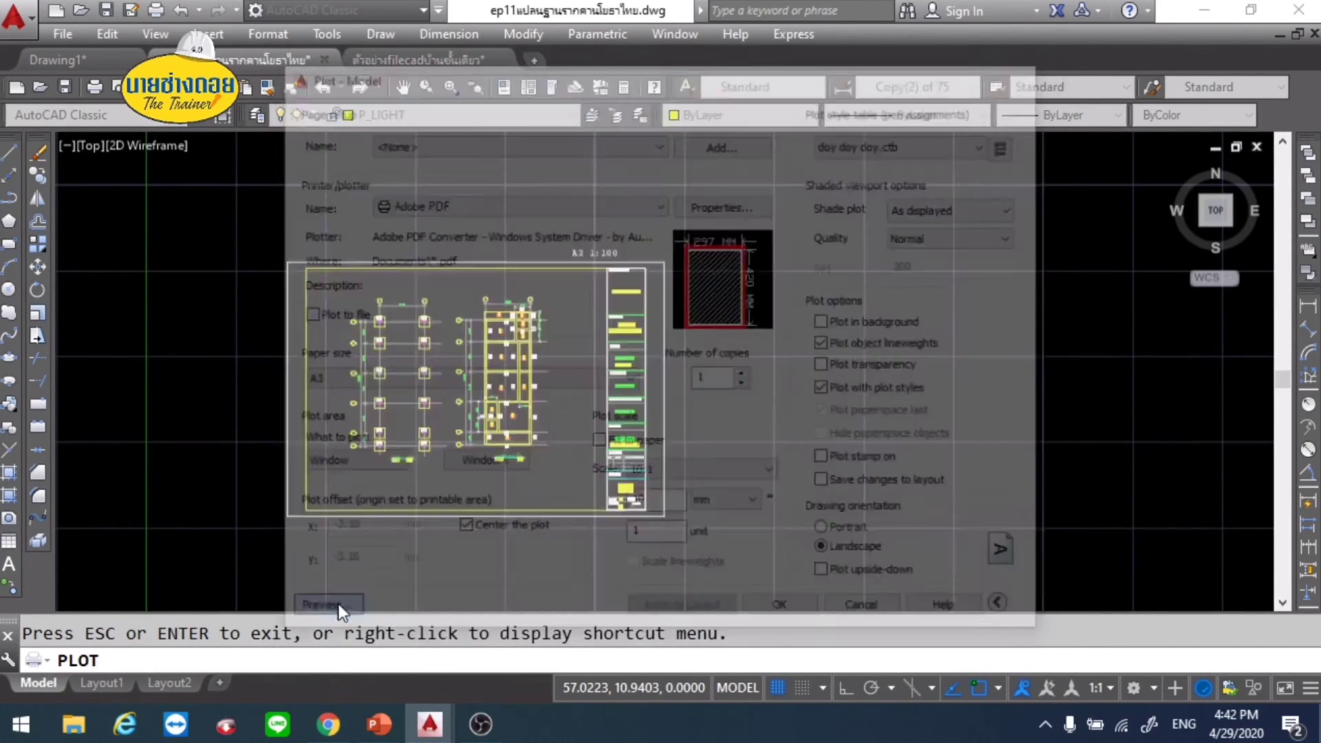
scroll(672, 493, up, 5)
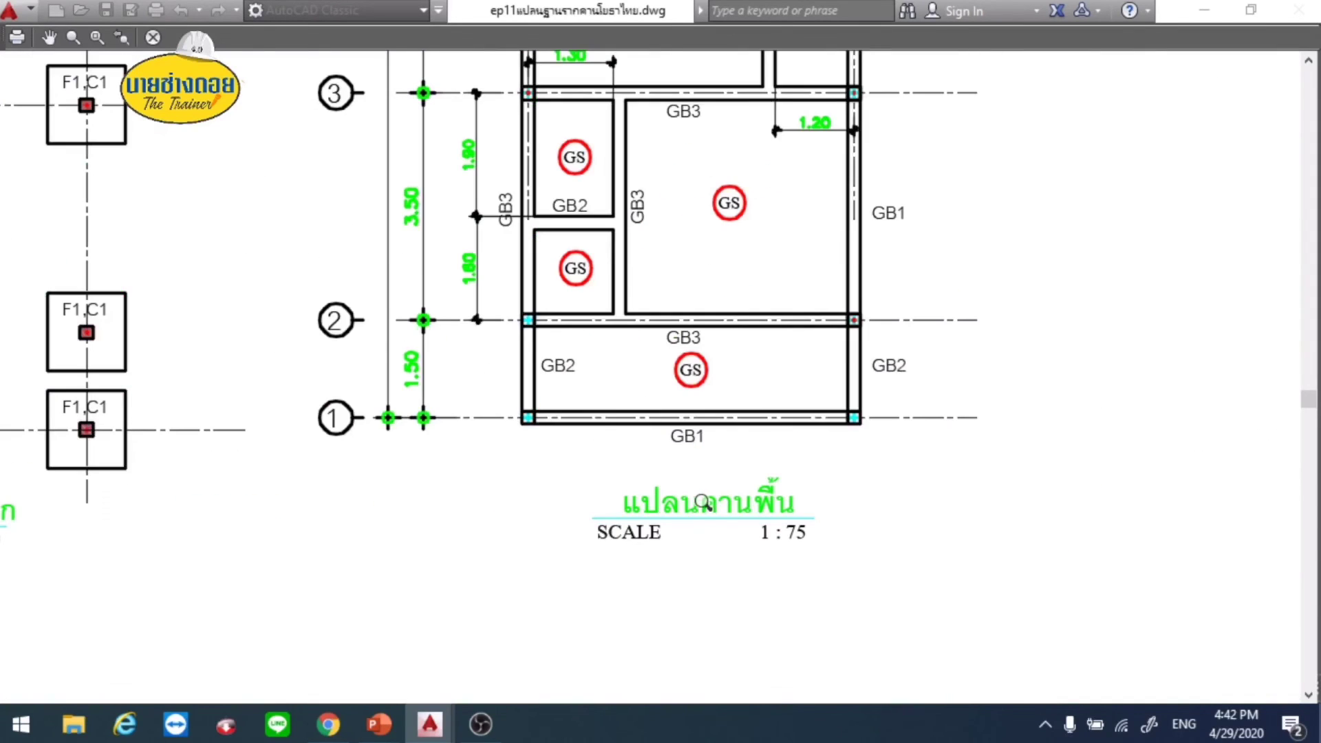
key(Escape)
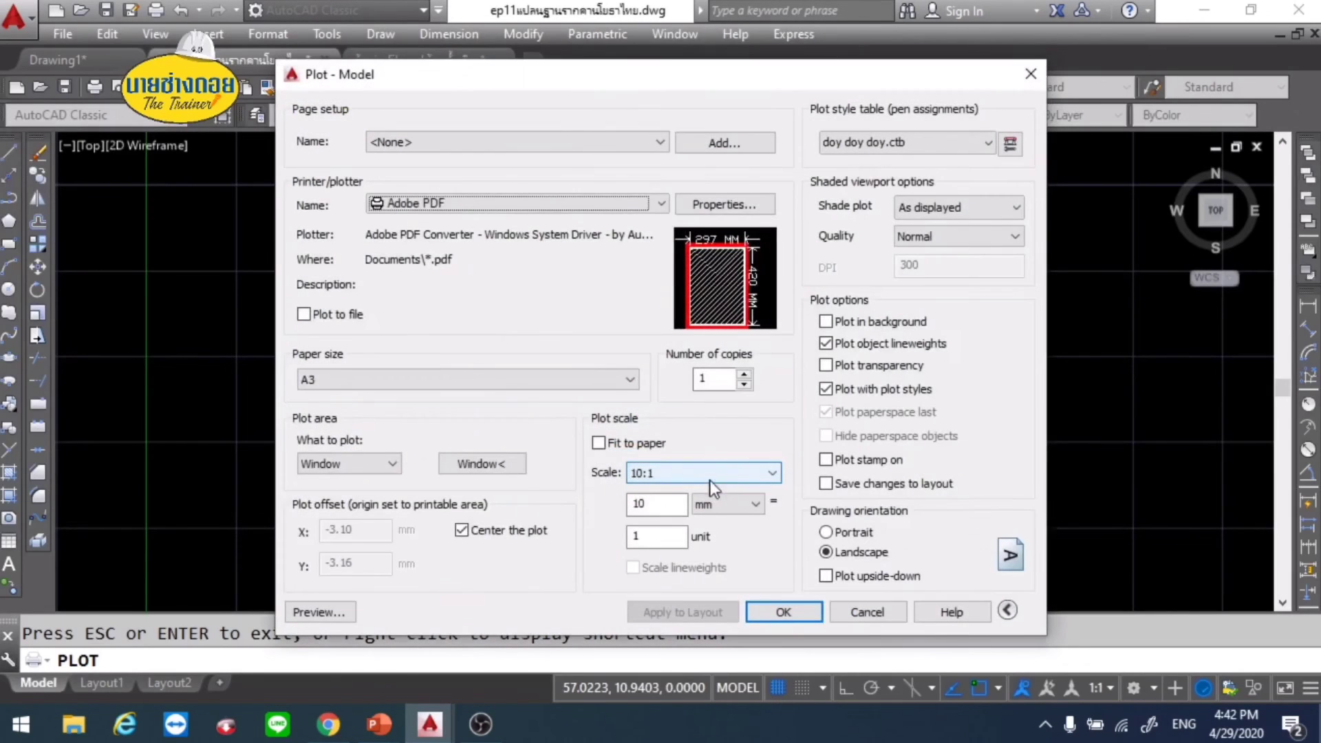
Step: Set Color 1 and Color 6 in doy doy doy.ctb to plot black
click(1010, 144)
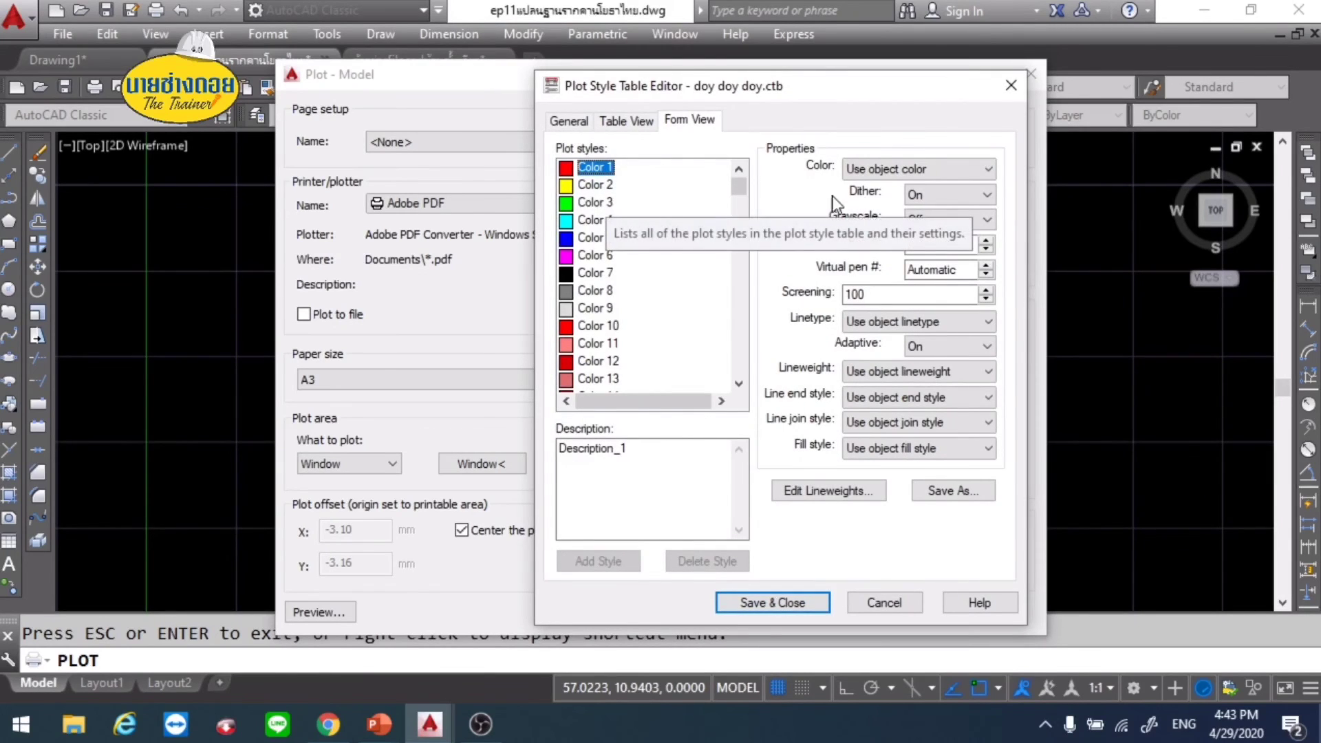
click(888, 172)
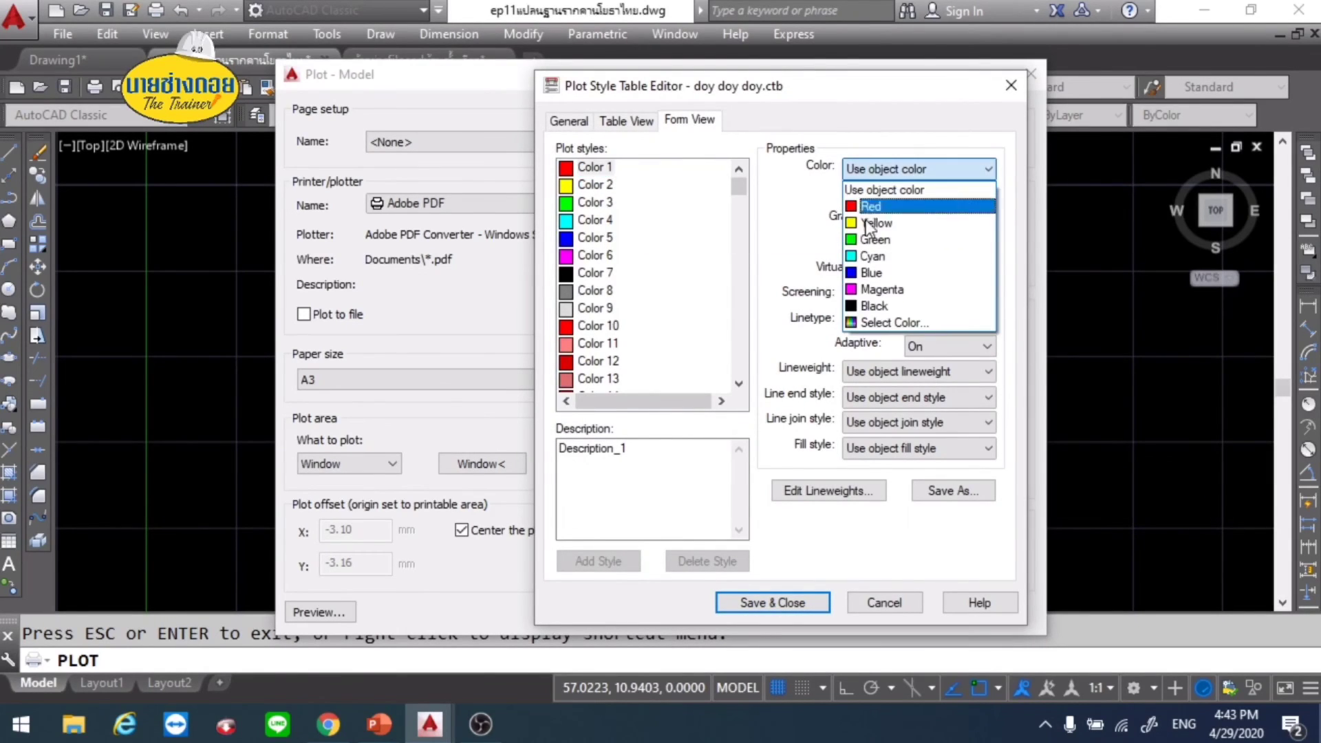
click(877, 306)
click(593, 257)
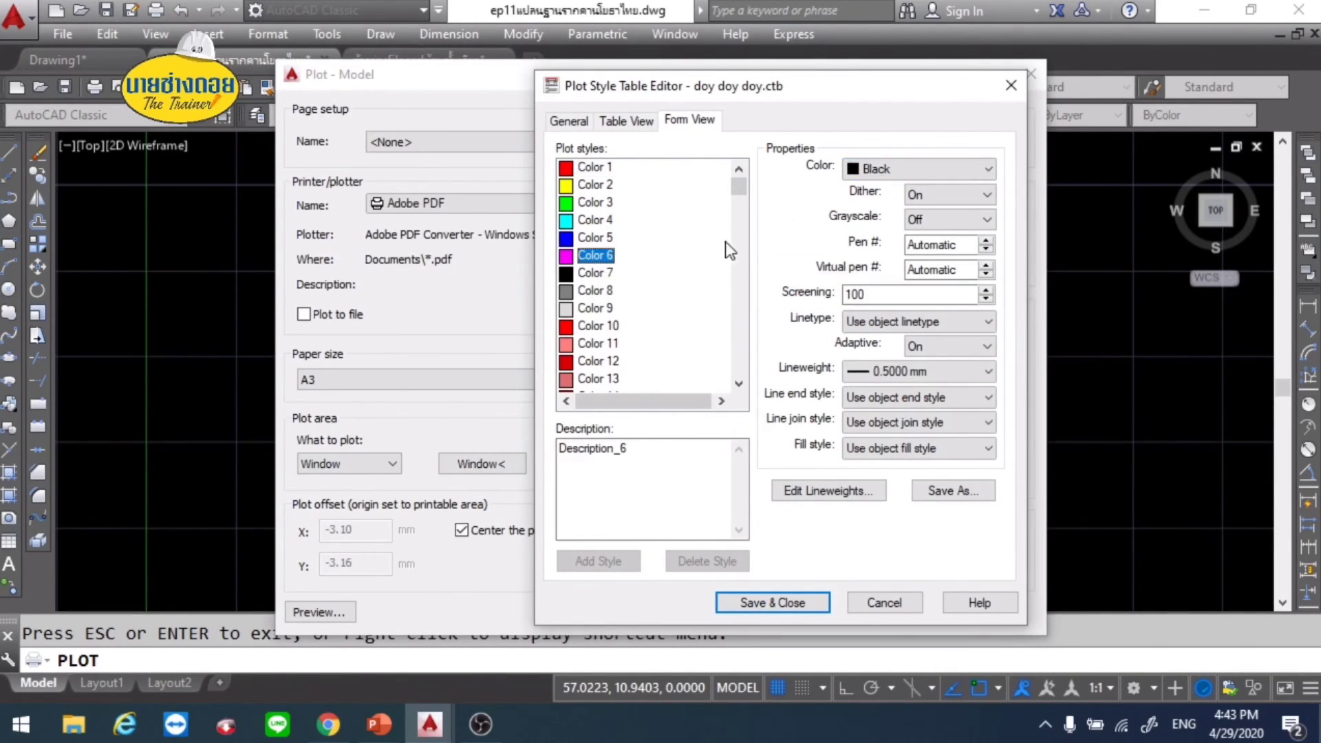
click(883, 172)
click(874, 307)
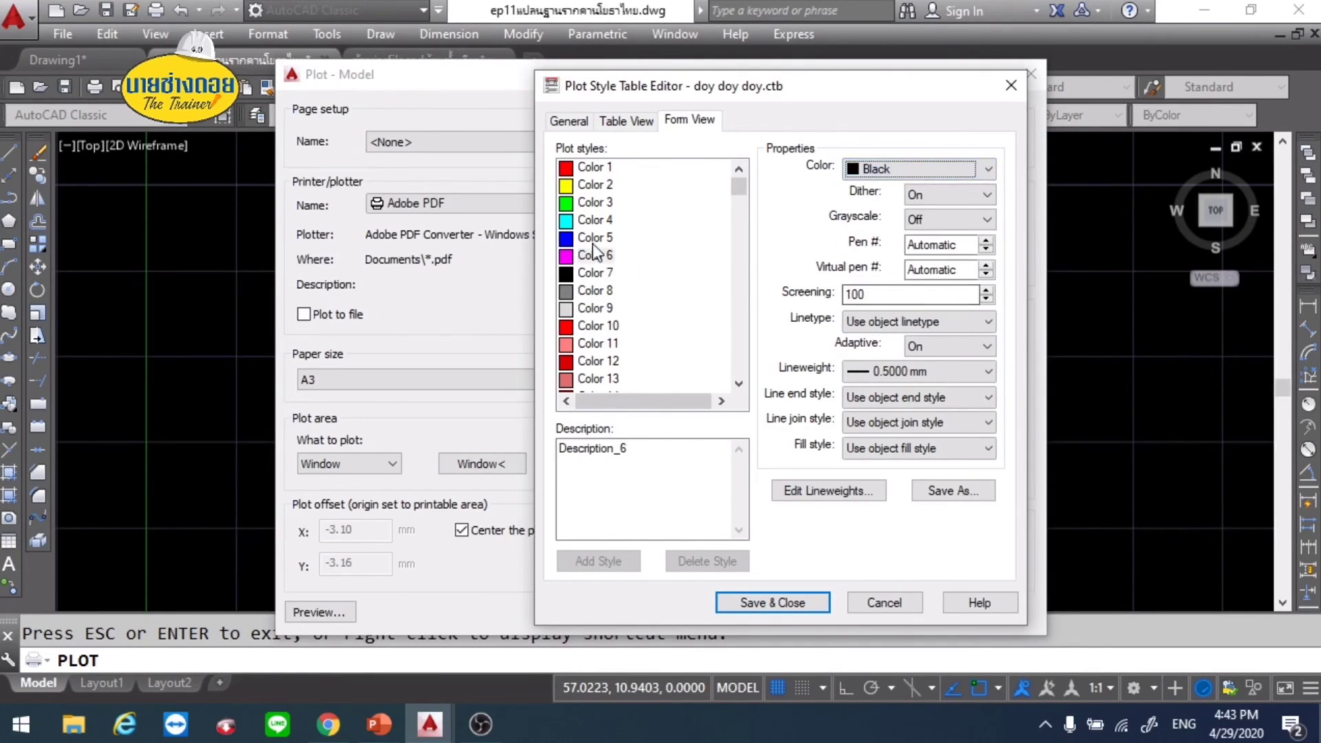
Step: Set Color 5 and Color 3 to plot black and save the table
click(605, 238)
click(864, 175)
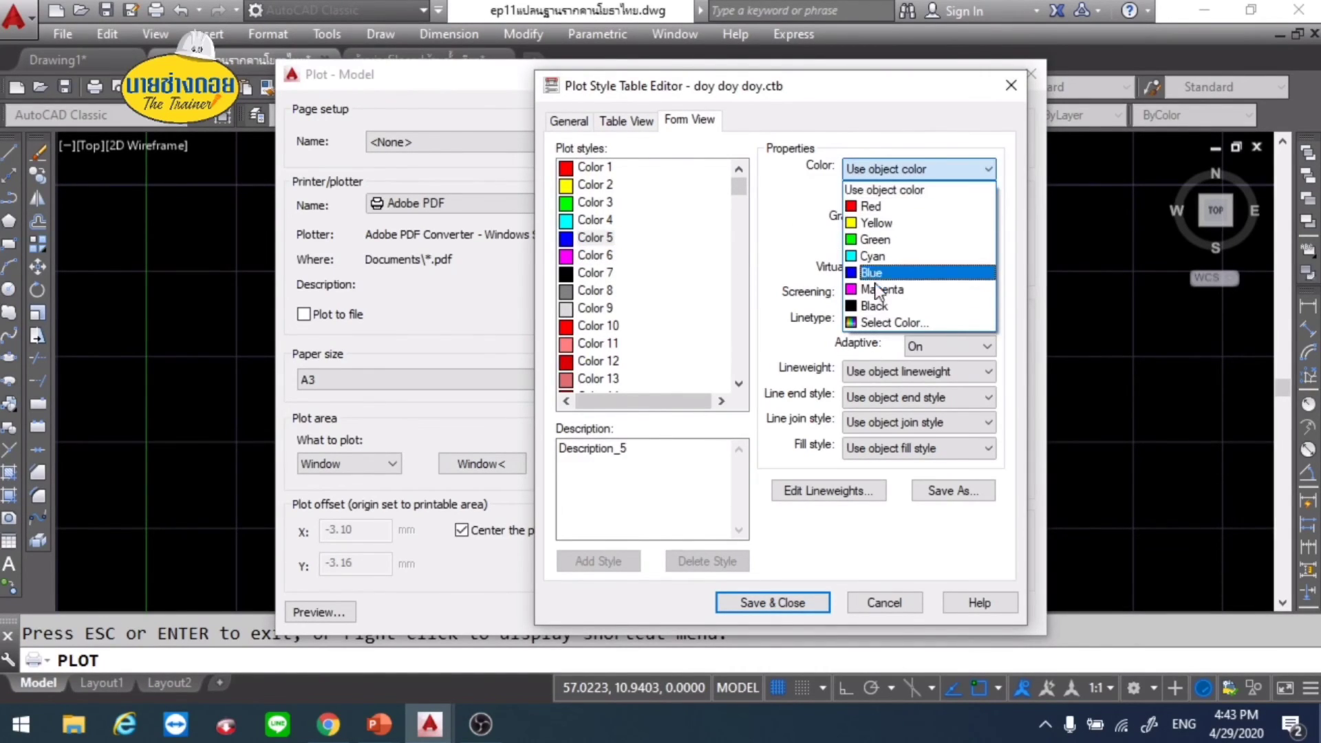
click(874, 305)
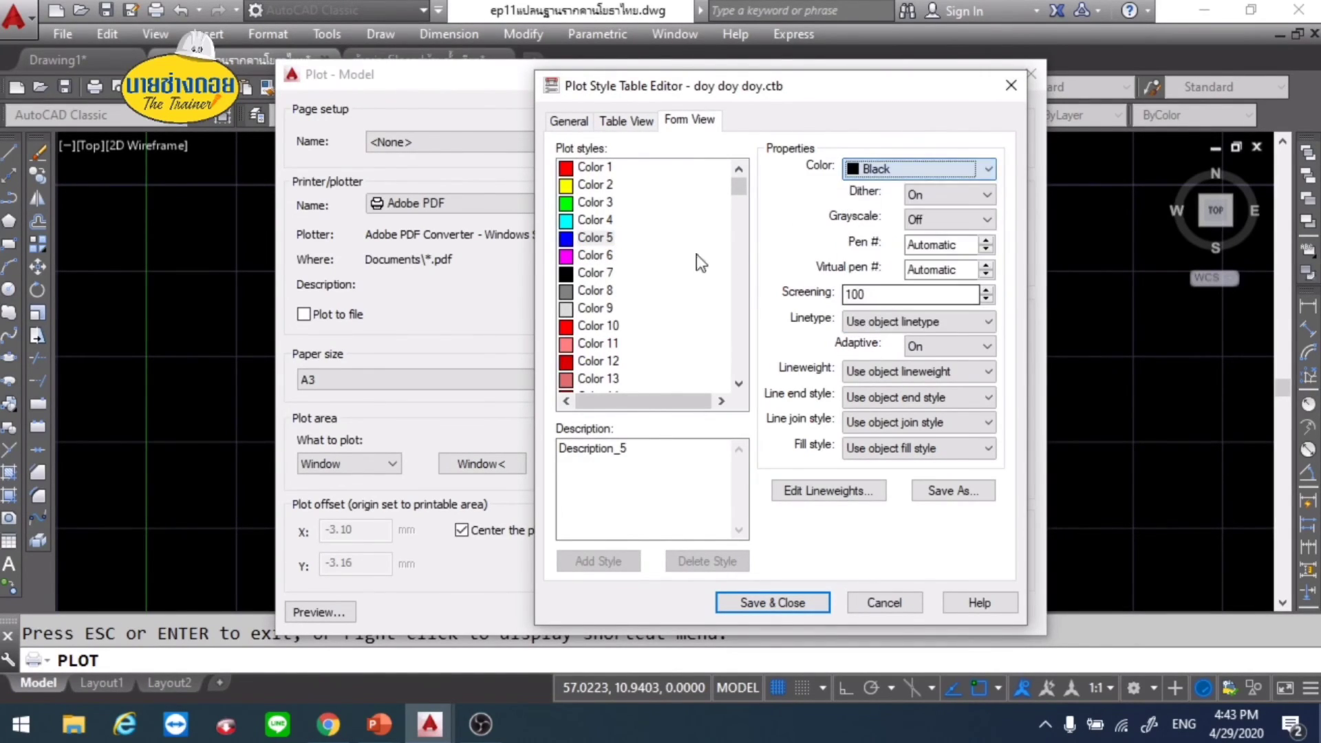
click(595, 202)
click(869, 172)
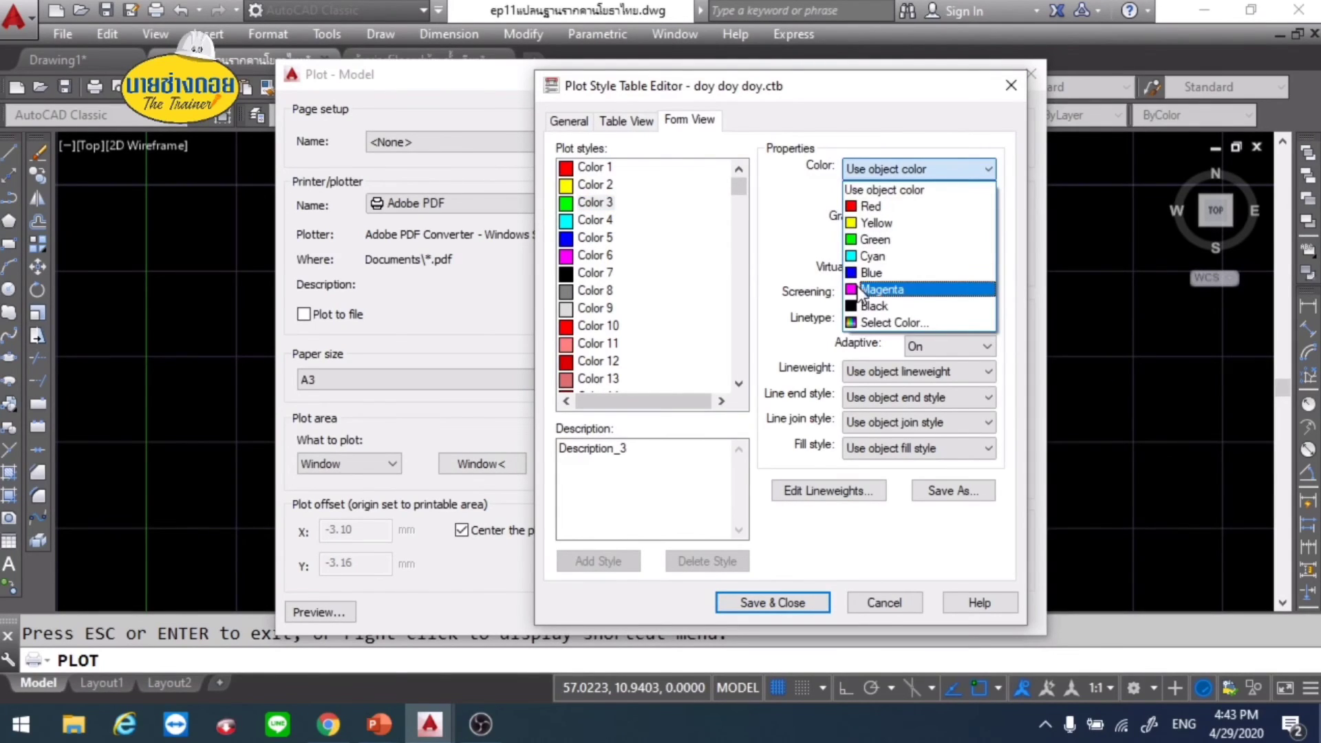
click(869, 305)
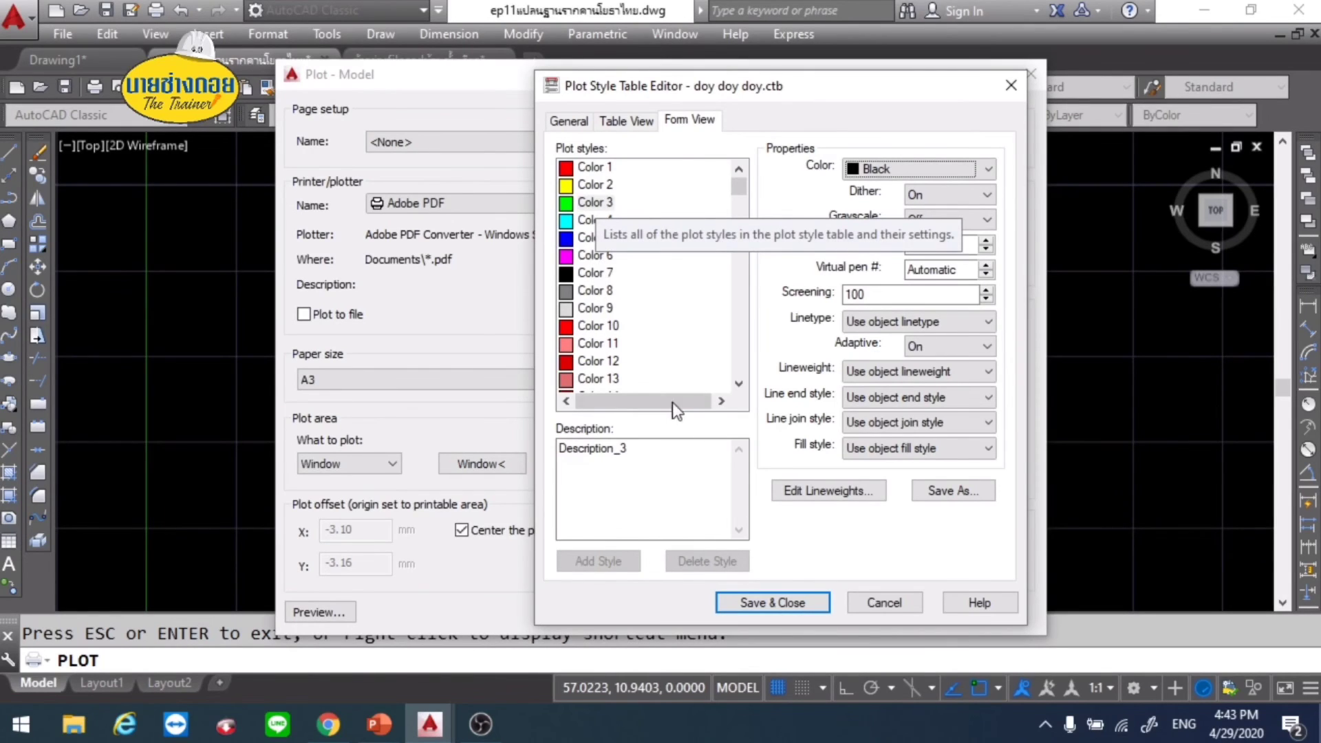
click(748, 605)
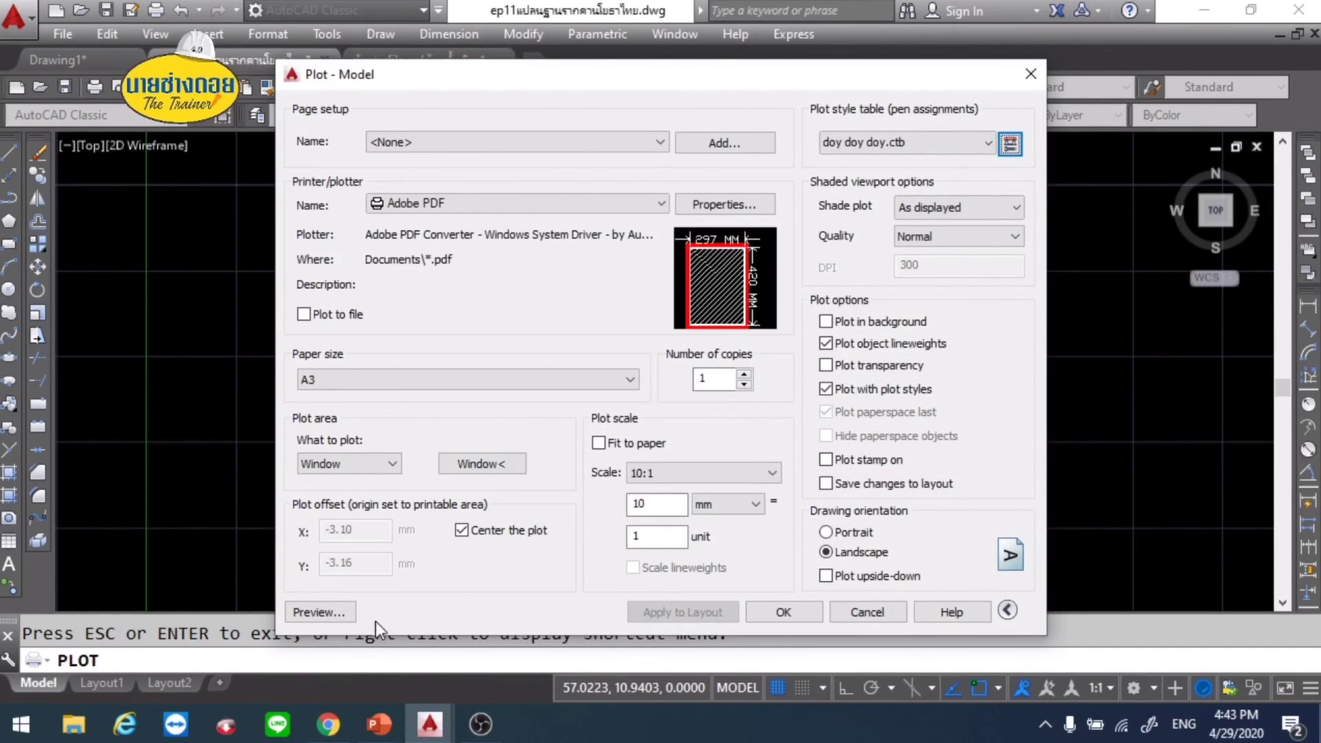
Step: Preview the A3 plot and return to the Plot dialog
click(336, 610)
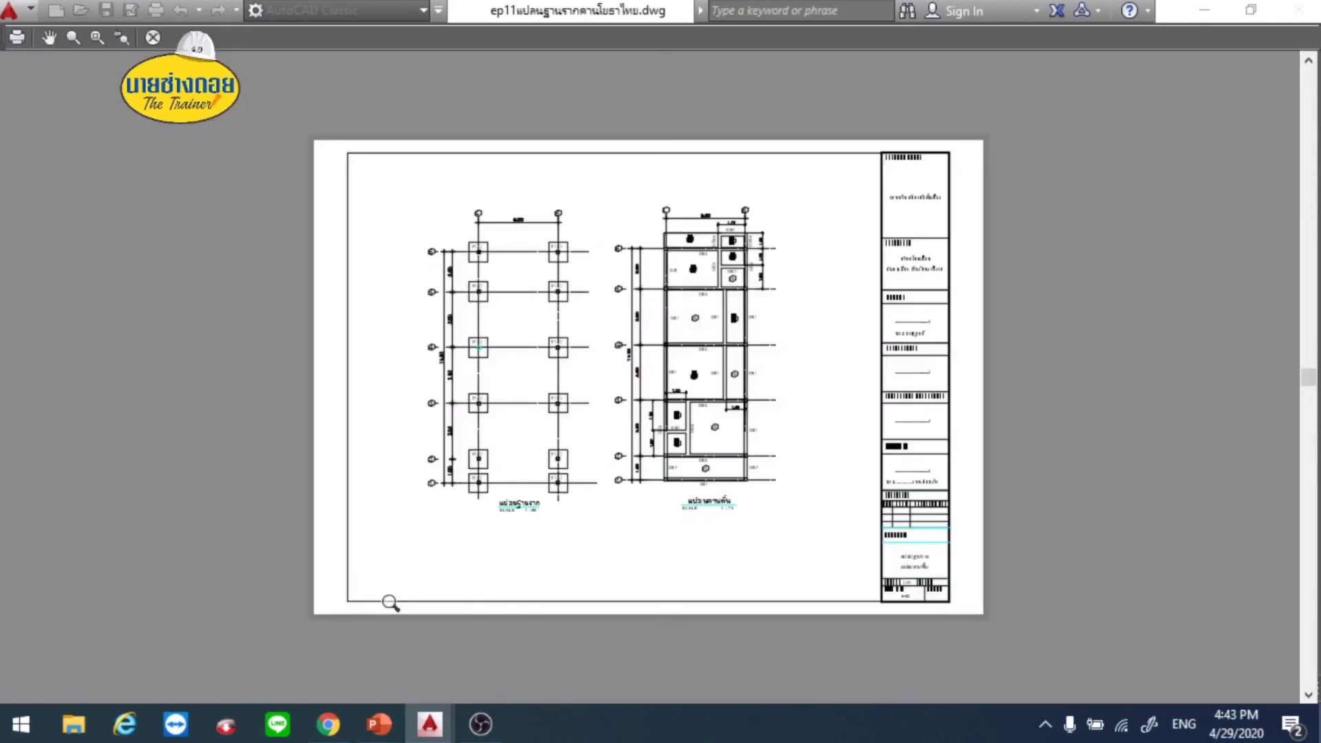
scroll(567, 504, up, 5)
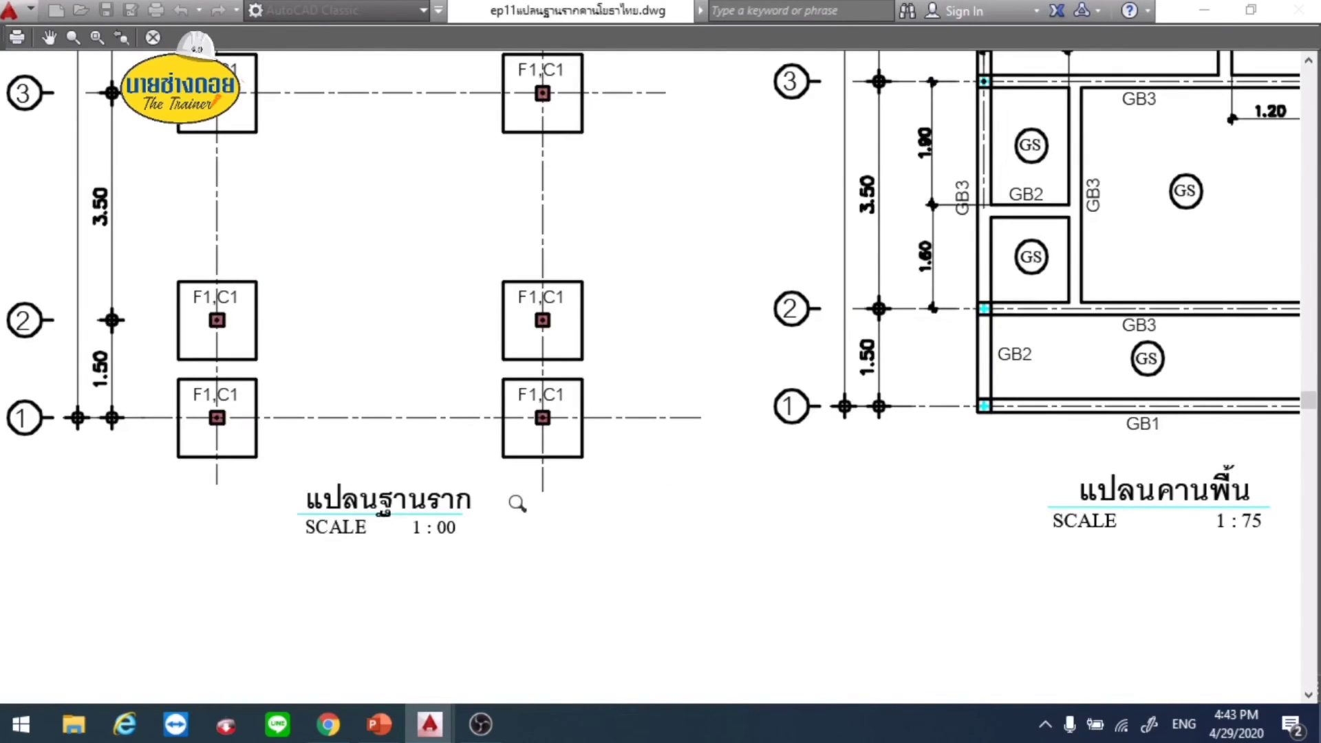
key(Escape)
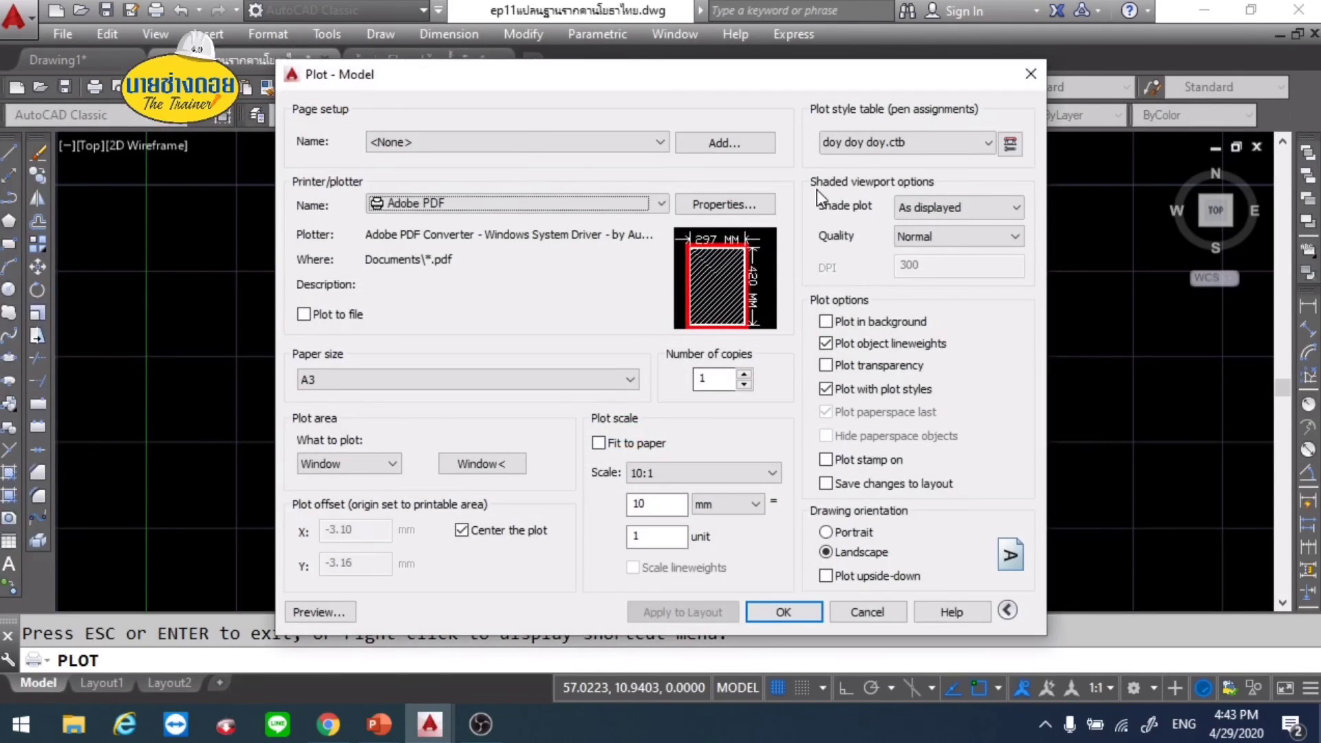
Step: Give Color 4 in doy doy doy.ctb black output at 0.2500 mm and save the table
click(1010, 143)
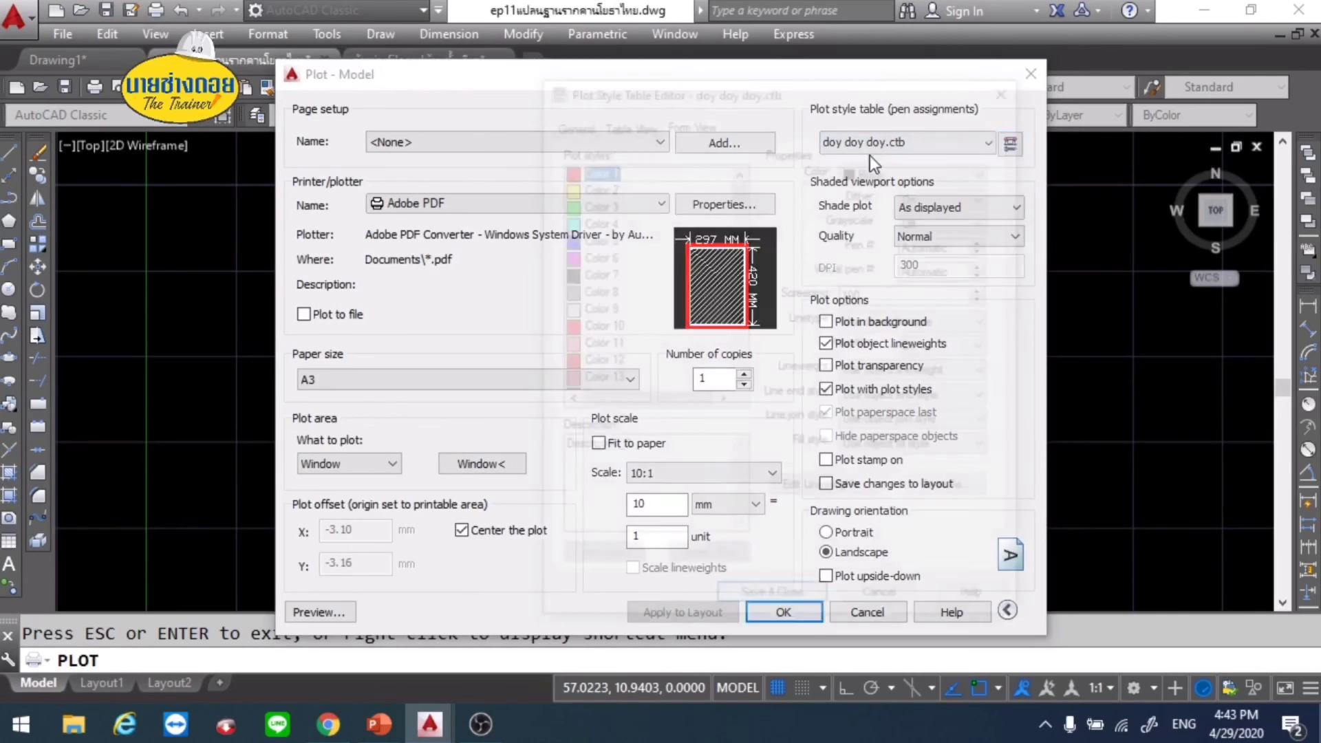
click(595, 221)
click(908, 170)
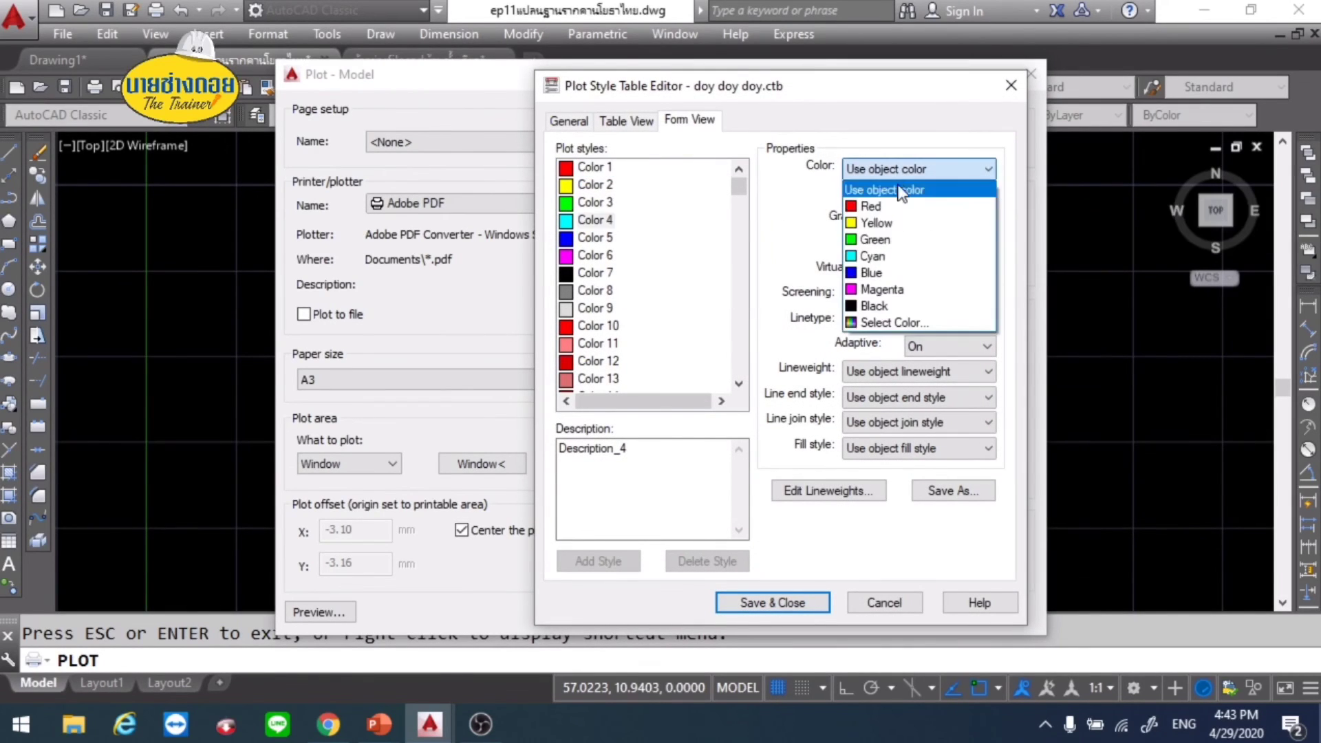
click(870, 307)
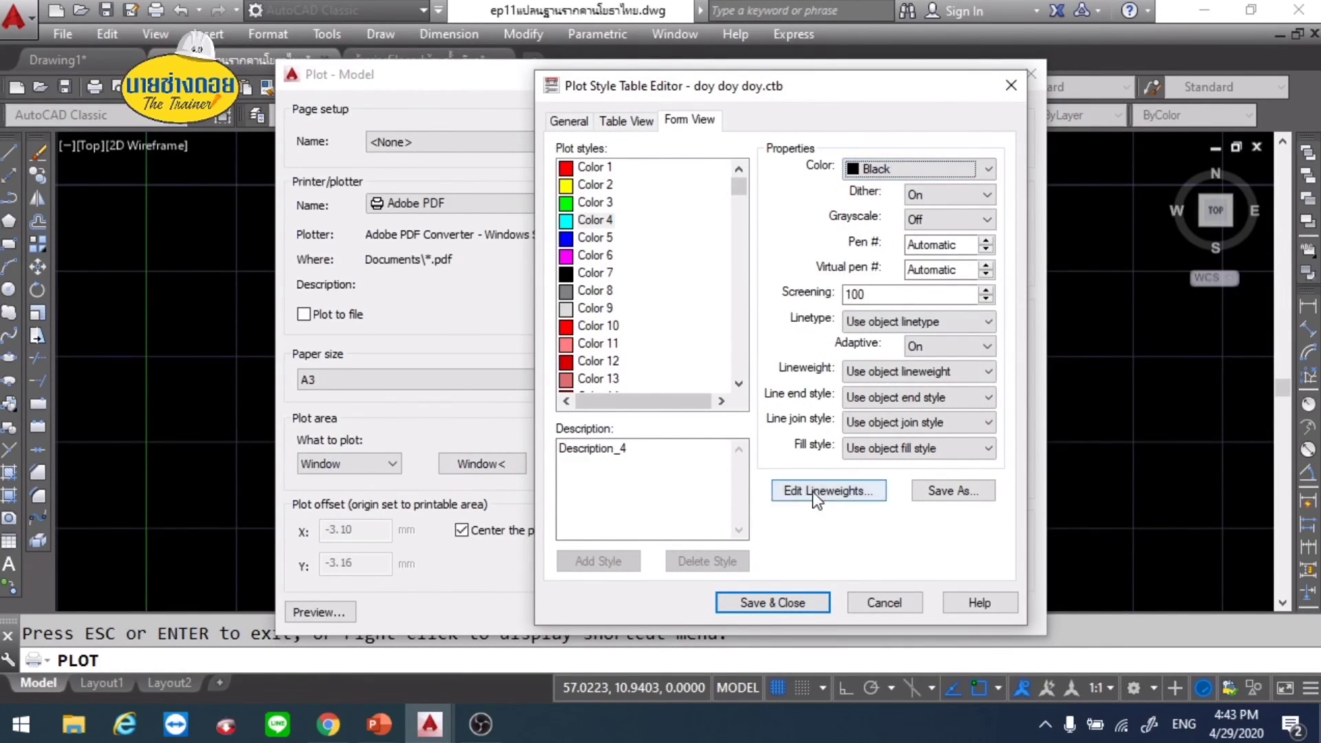
click(882, 378)
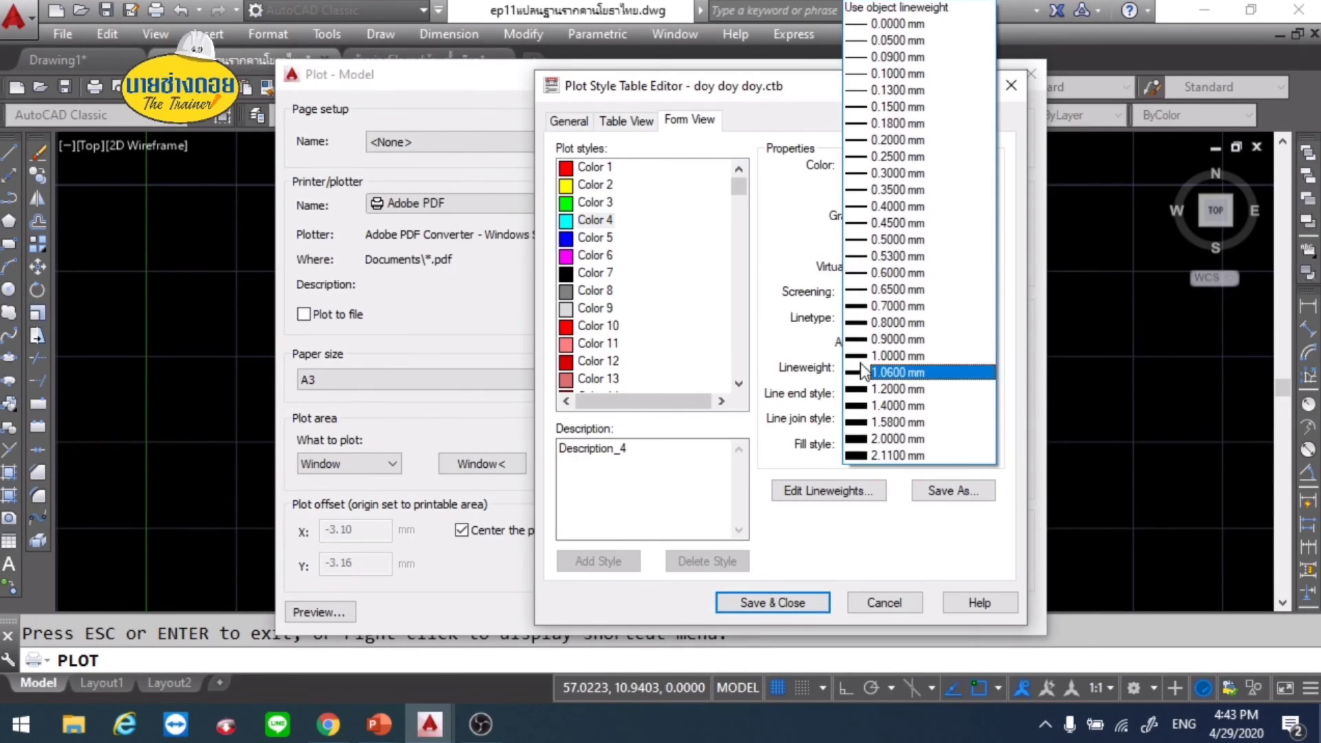
click(882, 156)
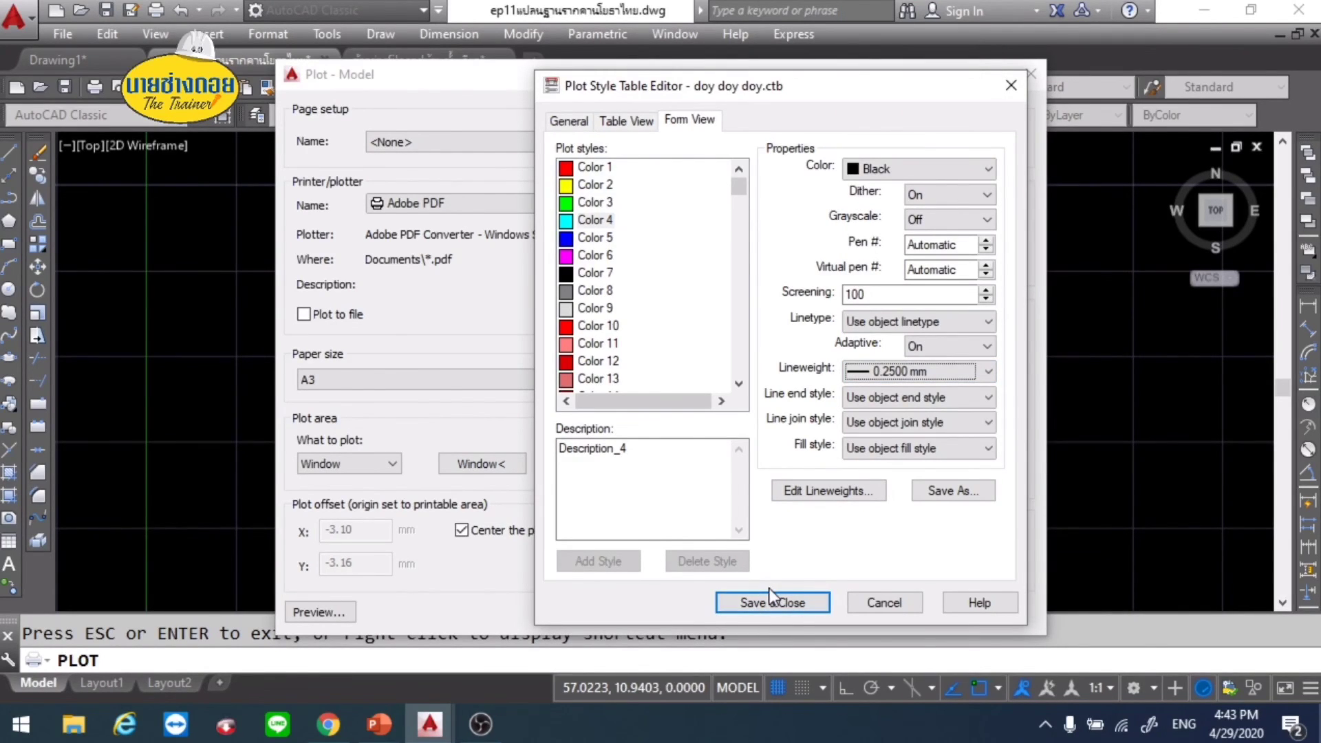
click(748, 611)
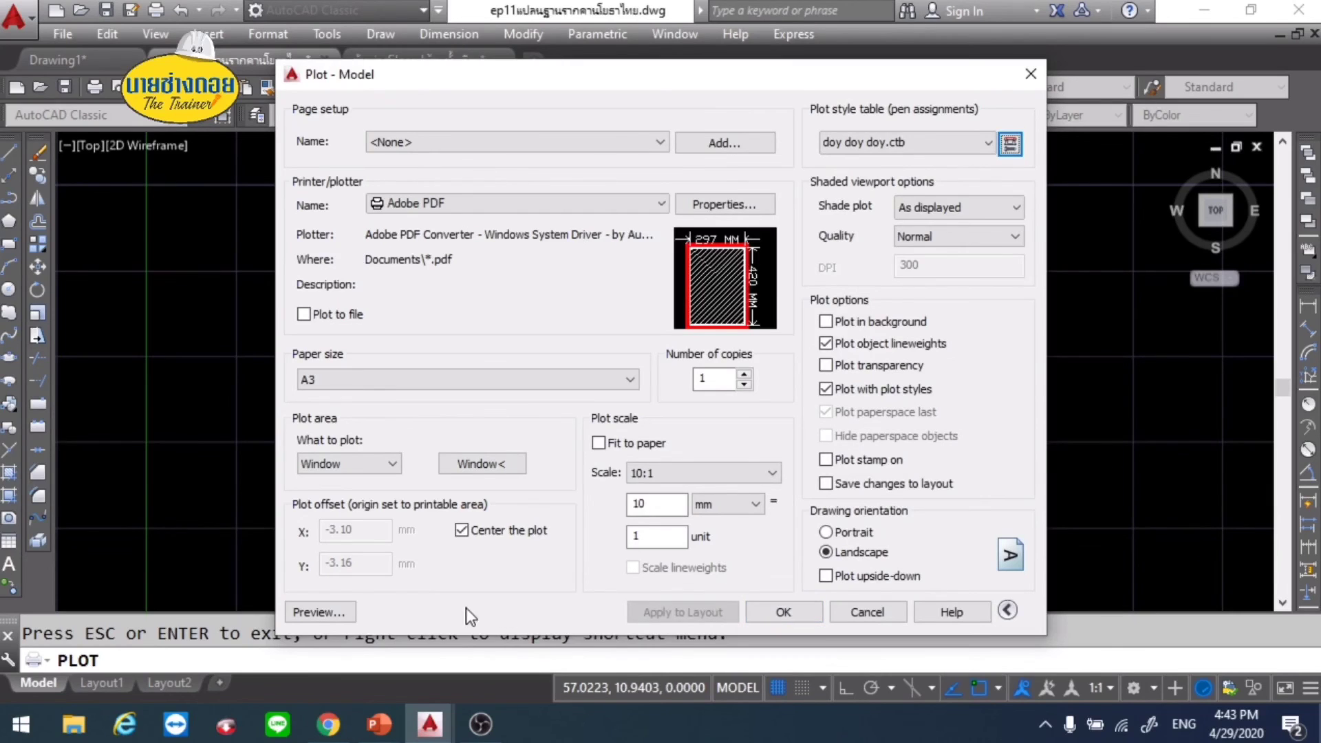
Step: Preview the A3 plot and zoom and pan across the beam plan up to grid line 4
click(311, 610)
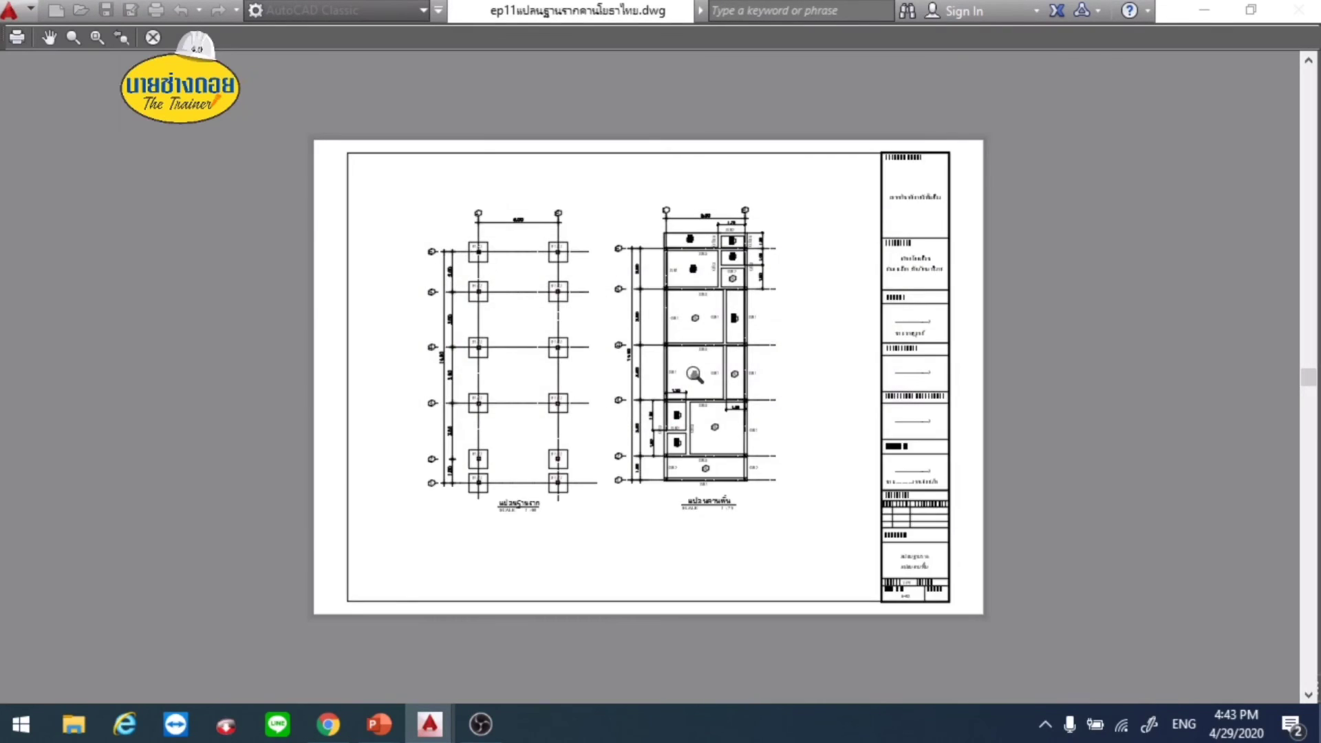
scroll(694, 375, up, 5)
middle_drag(380, 509, 673, 338)
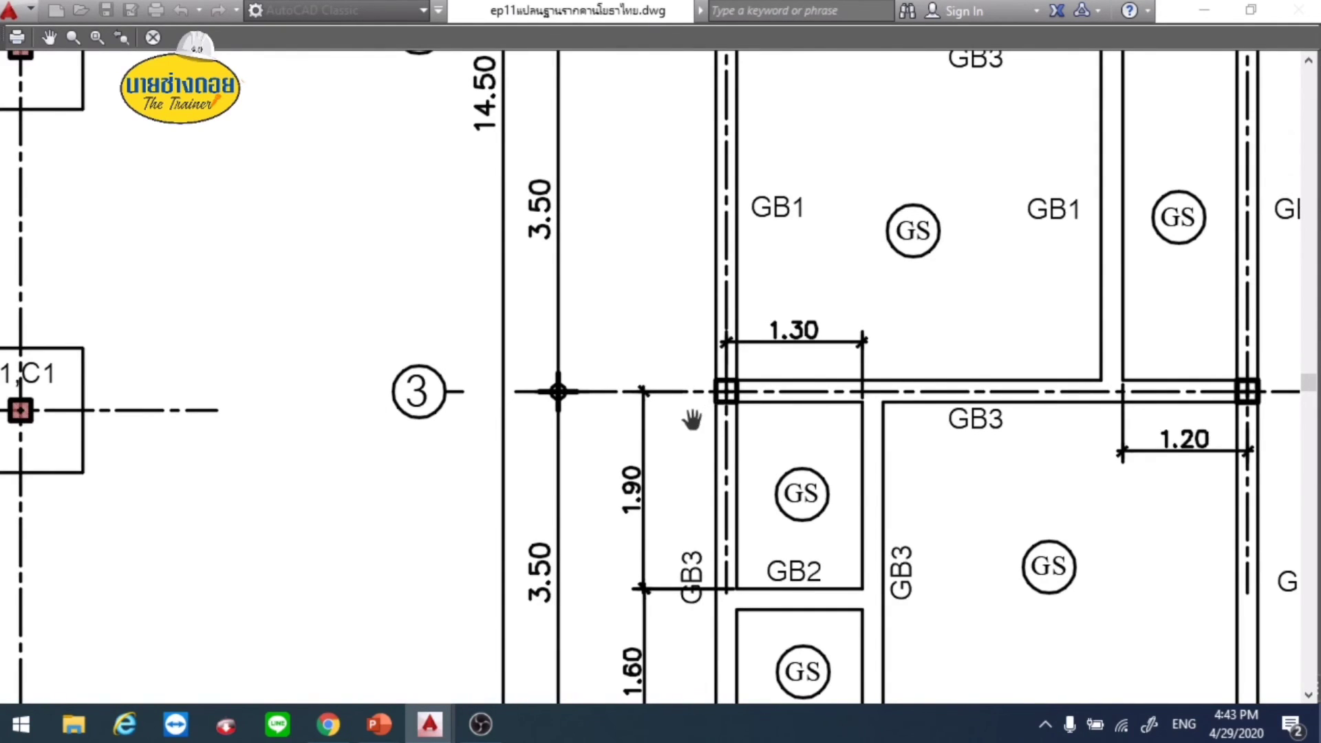
scroll(692, 420, down, 6)
scroll(908, 385, up, 8)
scroll(884, 420, down, 2)
scroll(879, 419, down, 2)
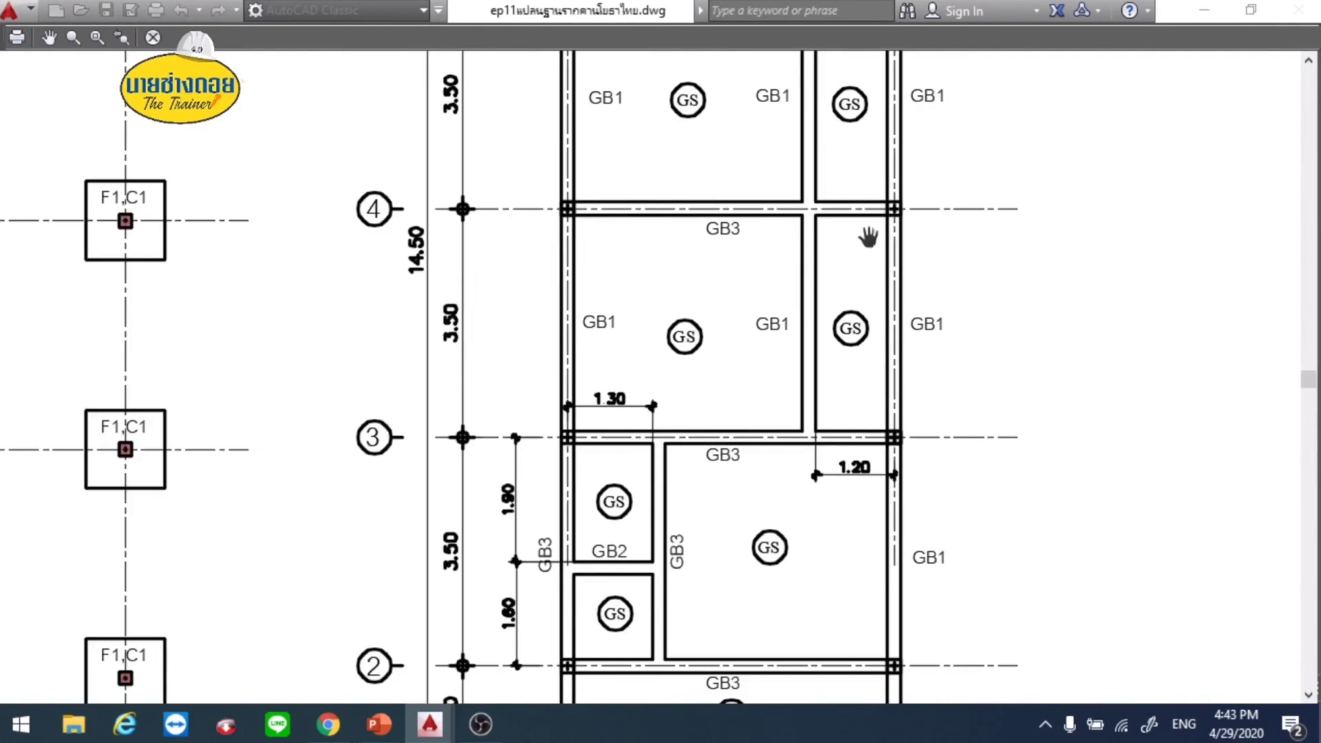
scroll(868, 237, up, 5)
scroll(849, 331, down, 5)
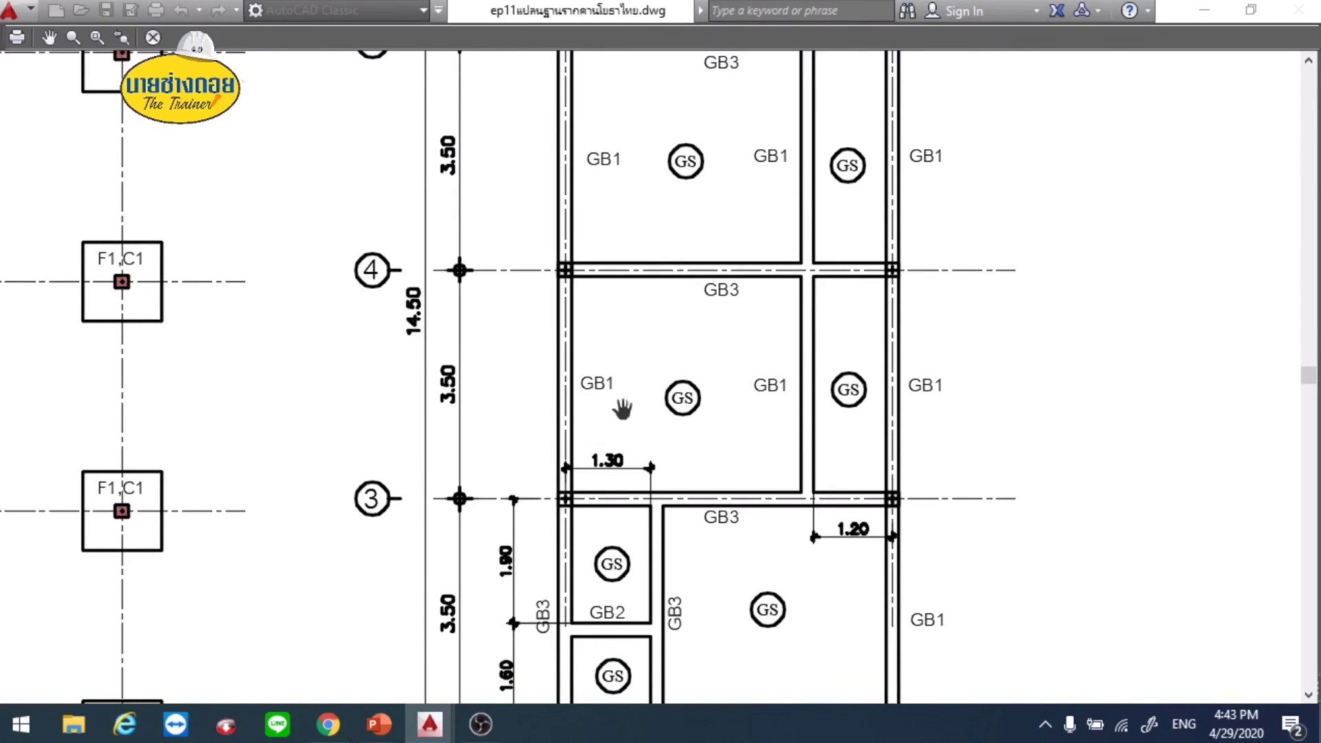
scroll(643, 272, up, 2)
scroll(649, 280, up, 5)
scroll(656, 307, down, 3)
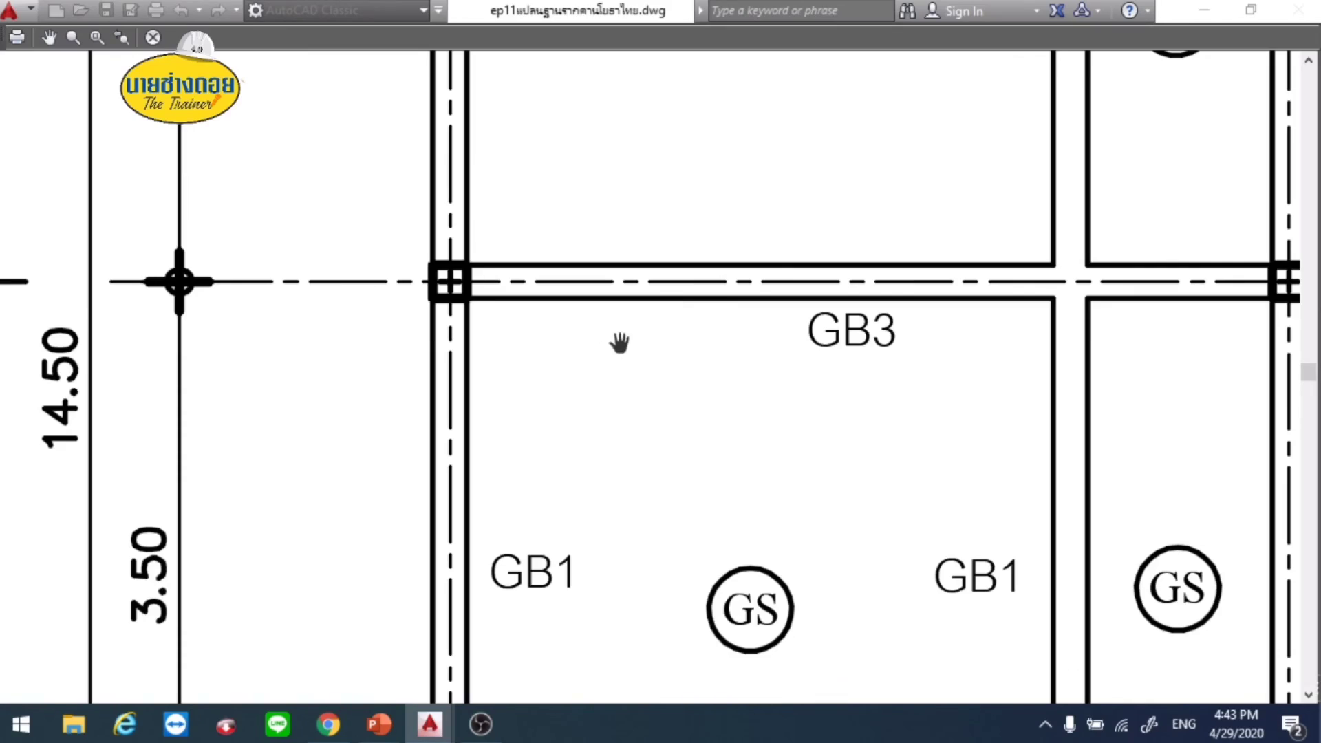
drag(618, 342, 684, 349)
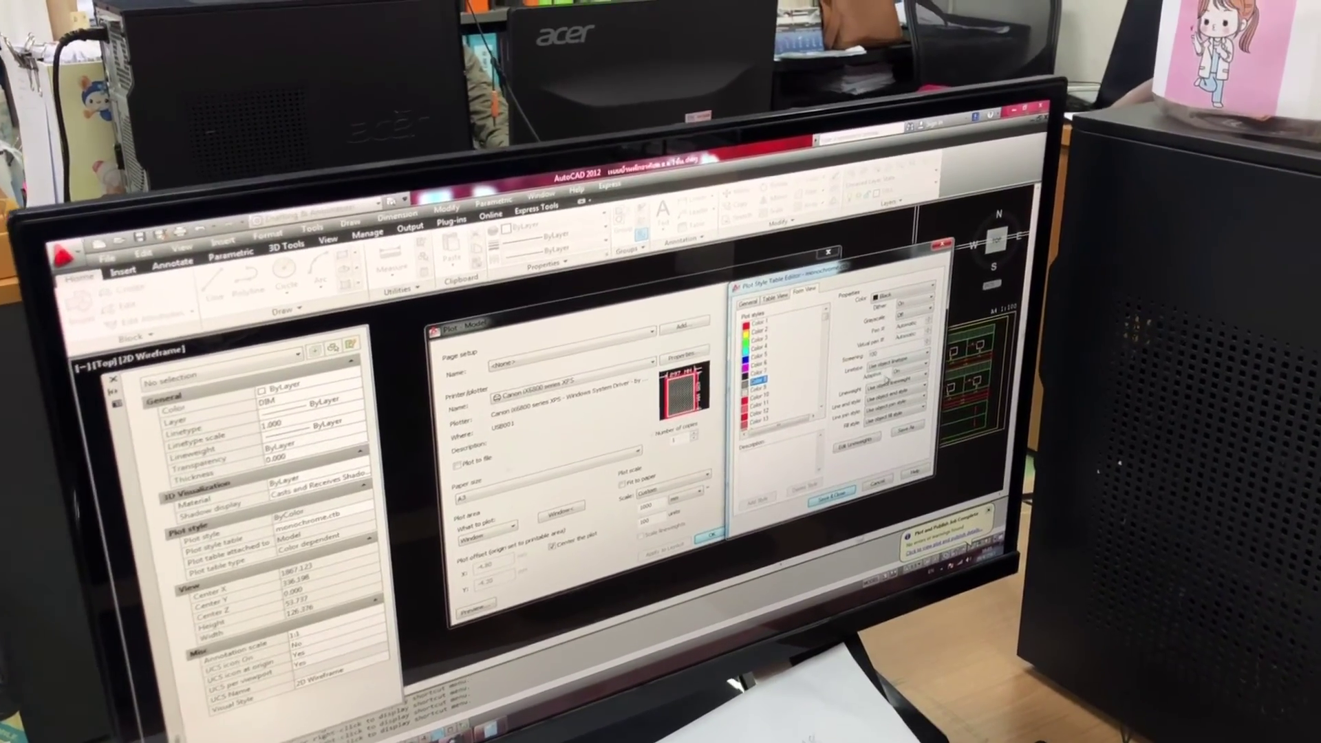
Step: Give the selected plot style a 0.1500 mm lineweight in the Plot Style Table Editor
click(898, 391)
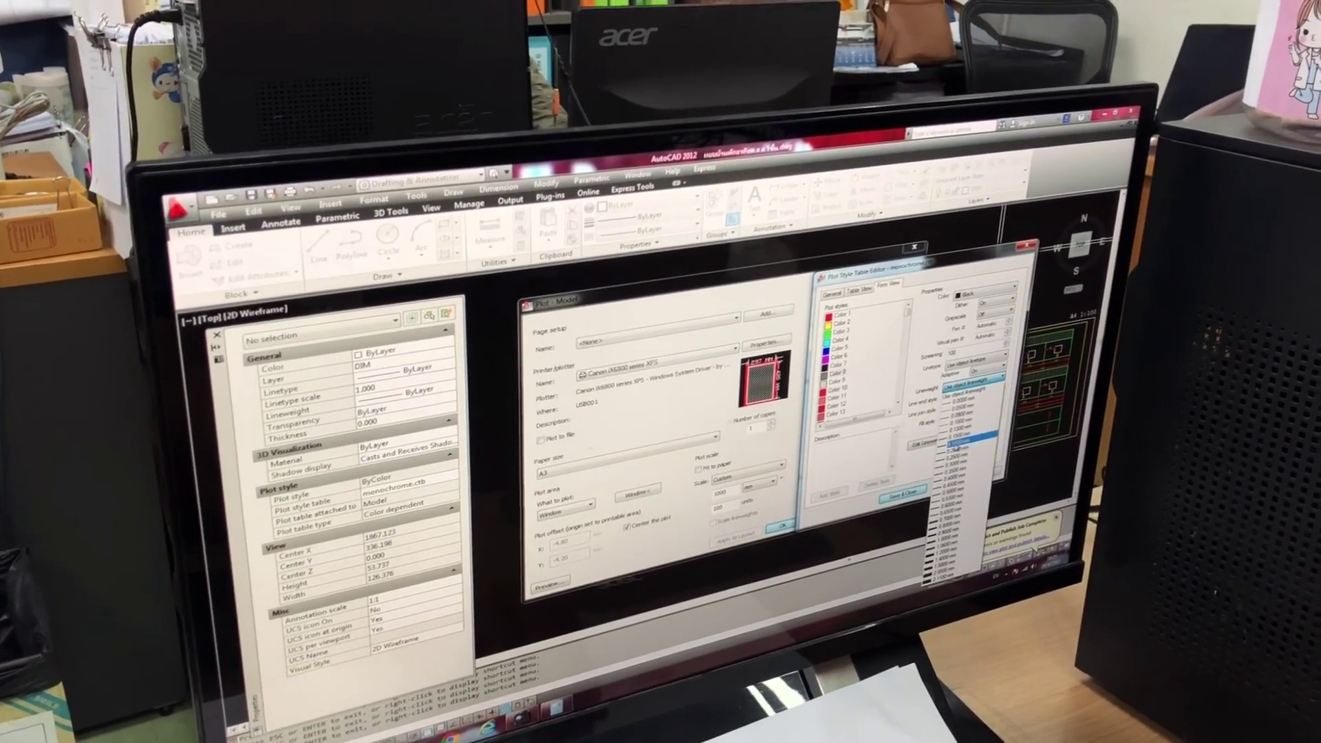
click(967, 439)
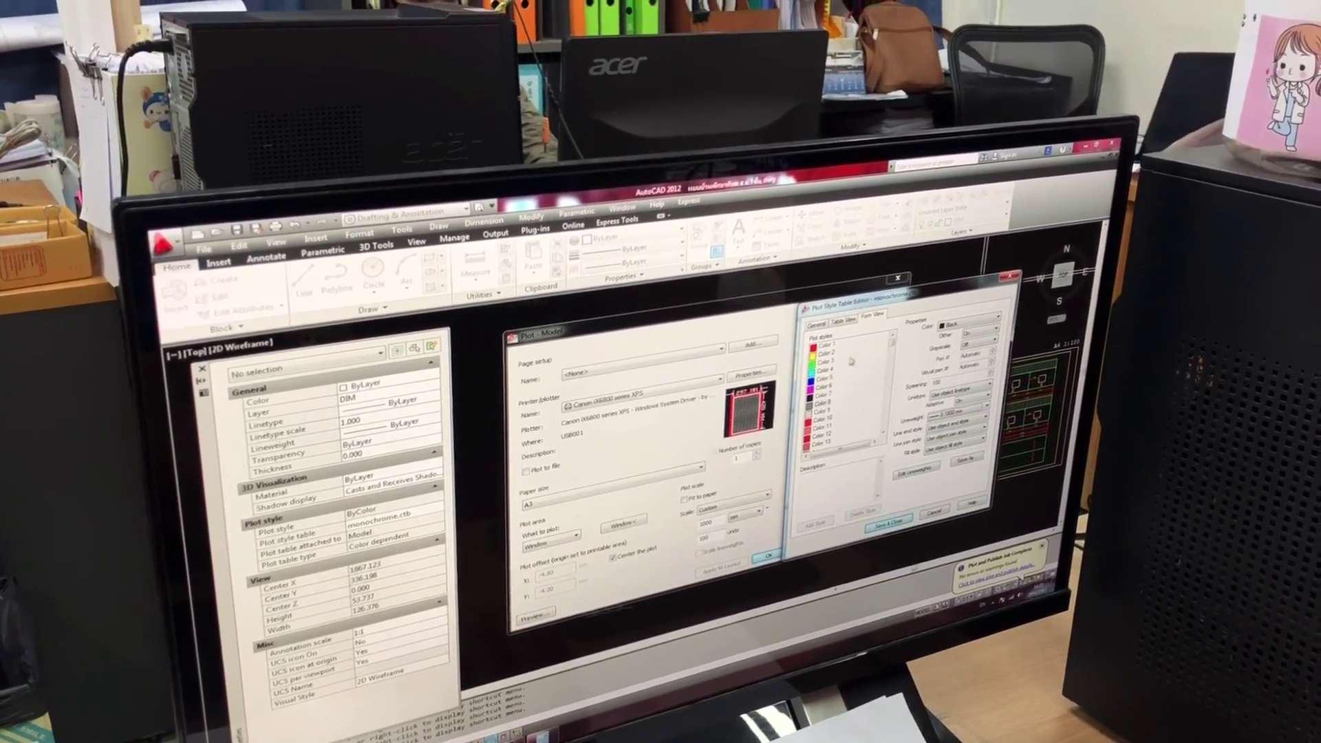